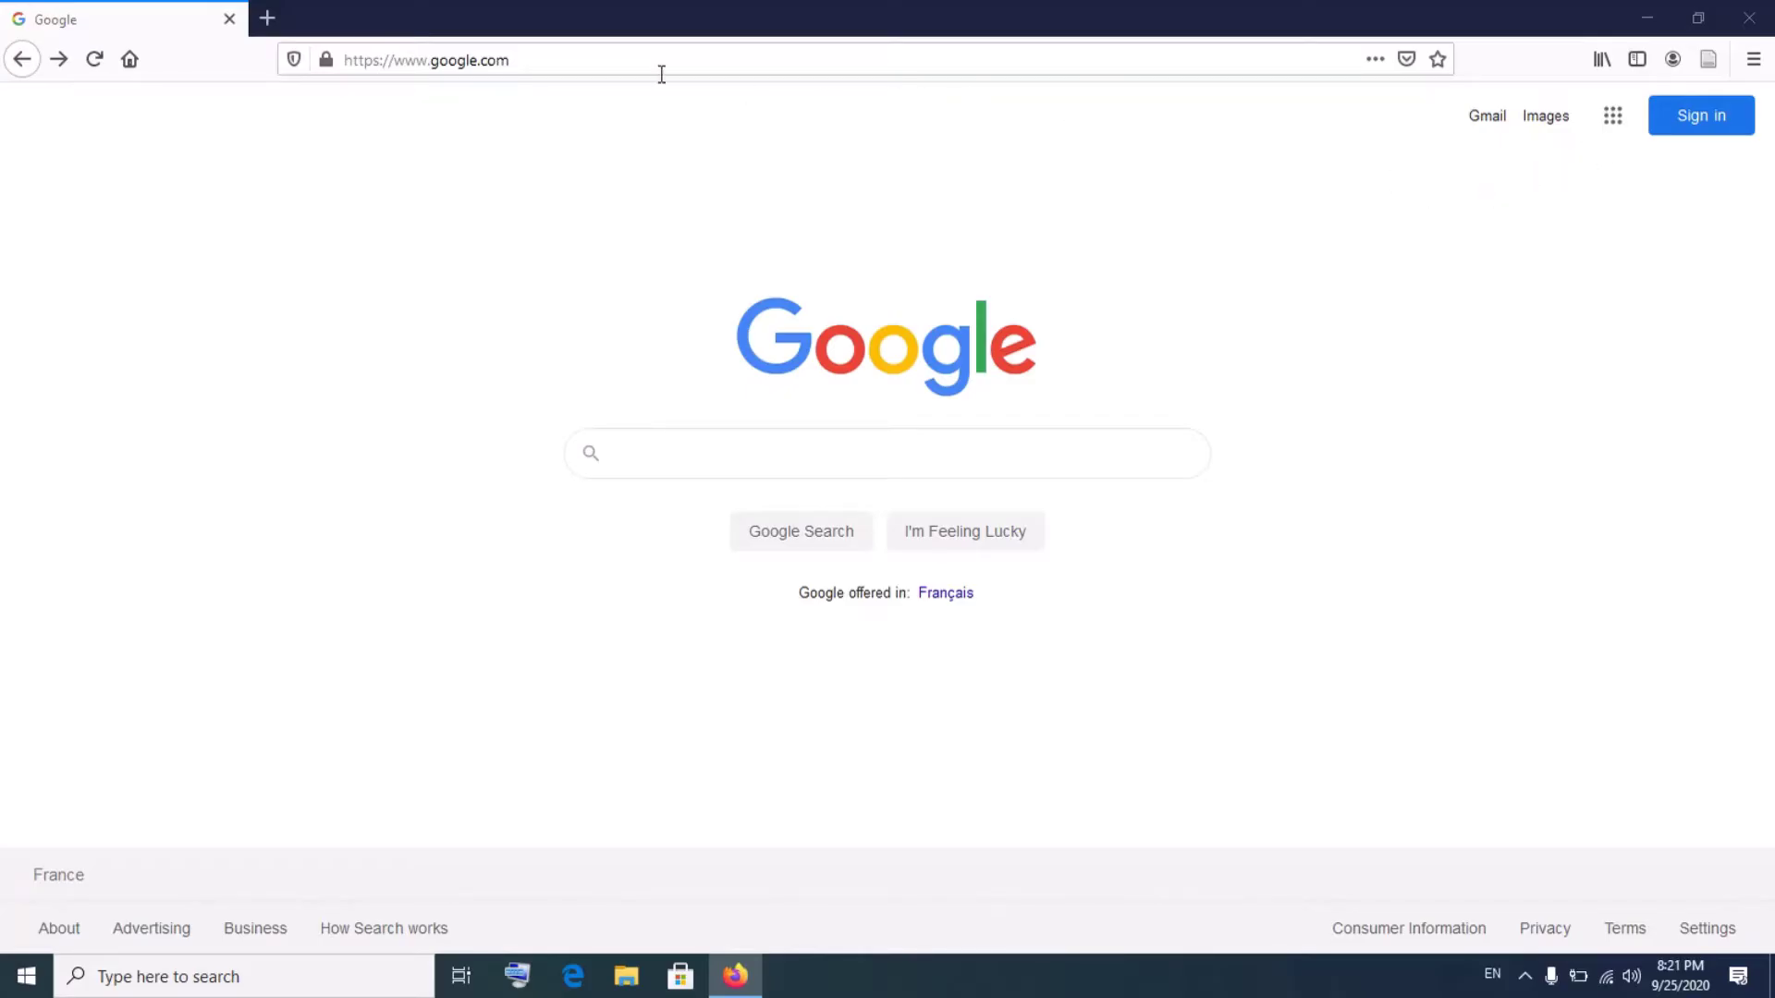
Step: Load the google.com home page
{"action": "left_click", "coordinate": [515, 63]}
{"action": "type", "text": "goo"}
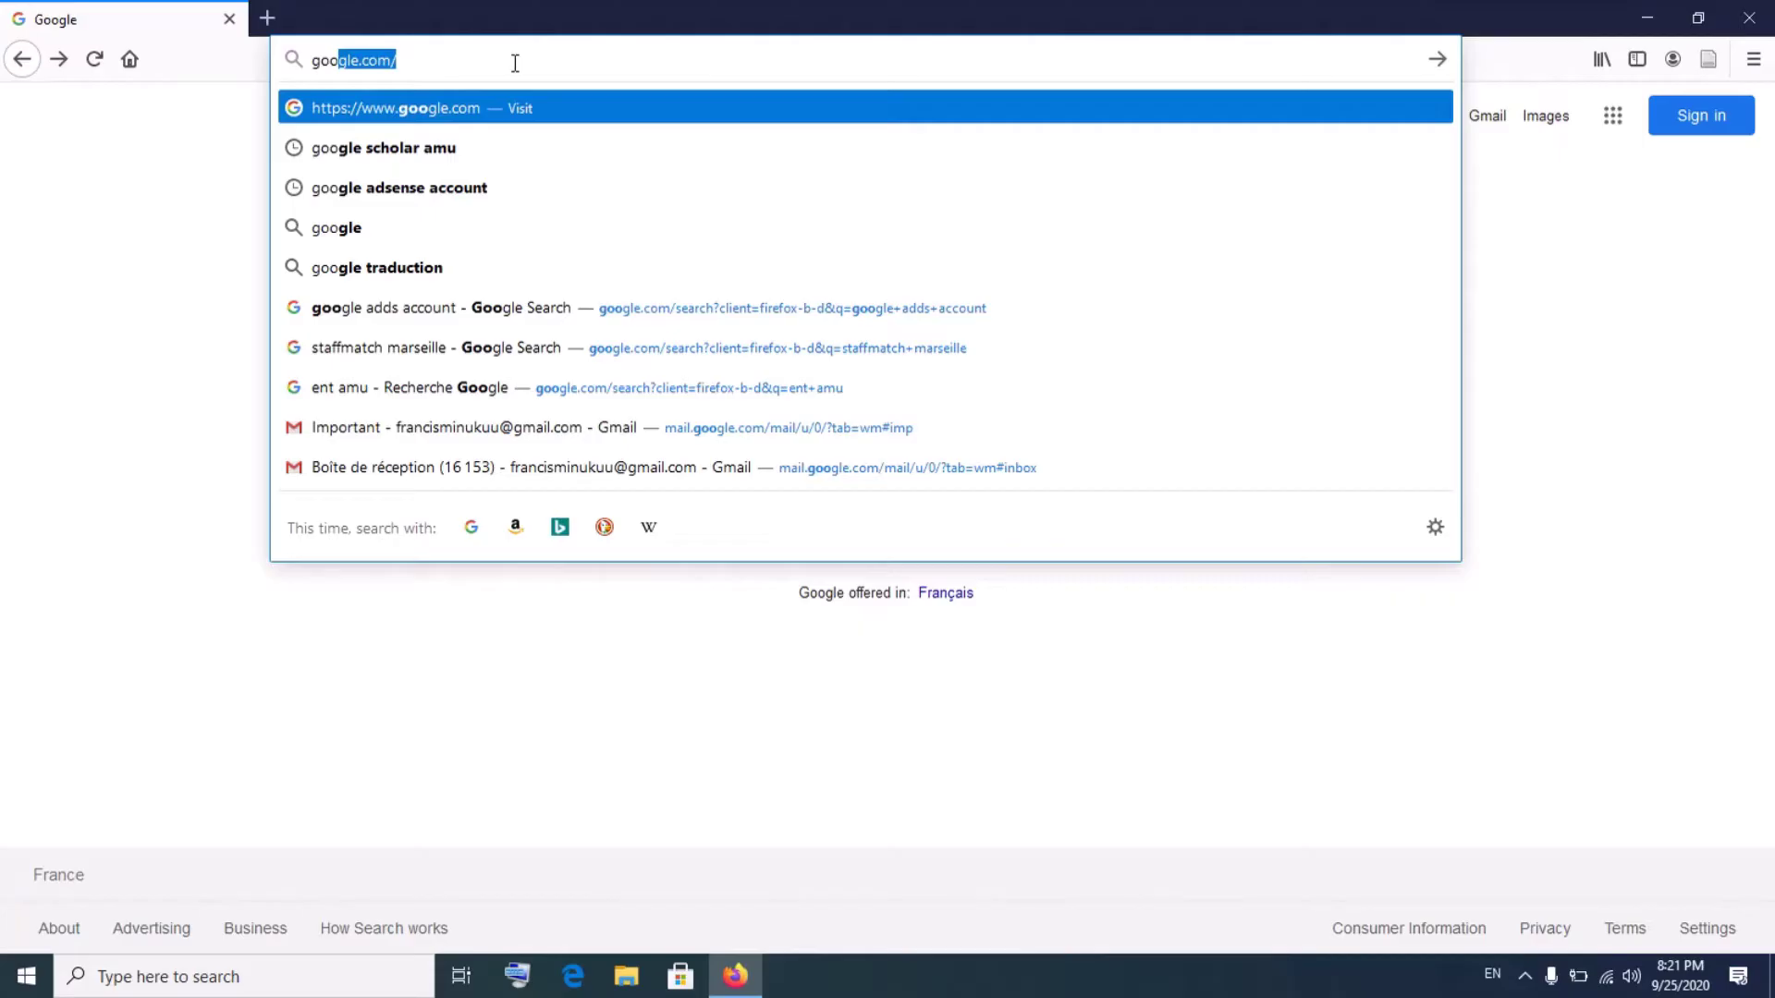
{"action": "key", "text": "Escape"}
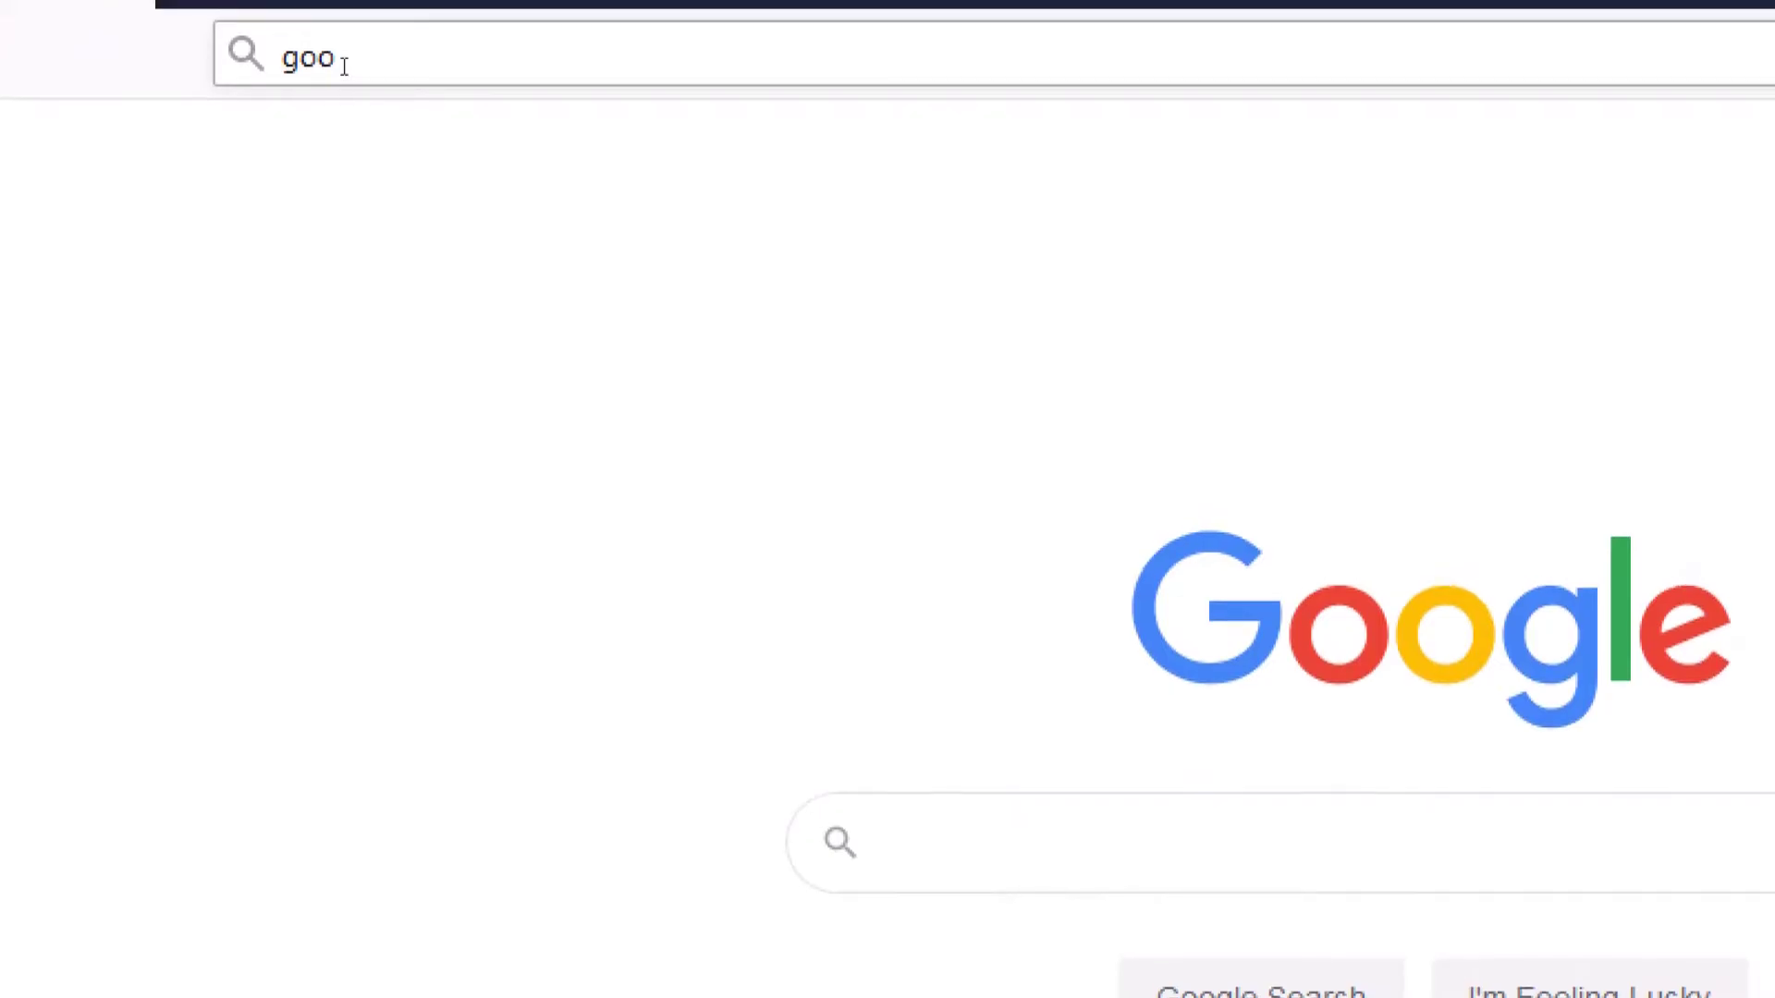
{"action": "left_click", "coordinate": [343, 67]}
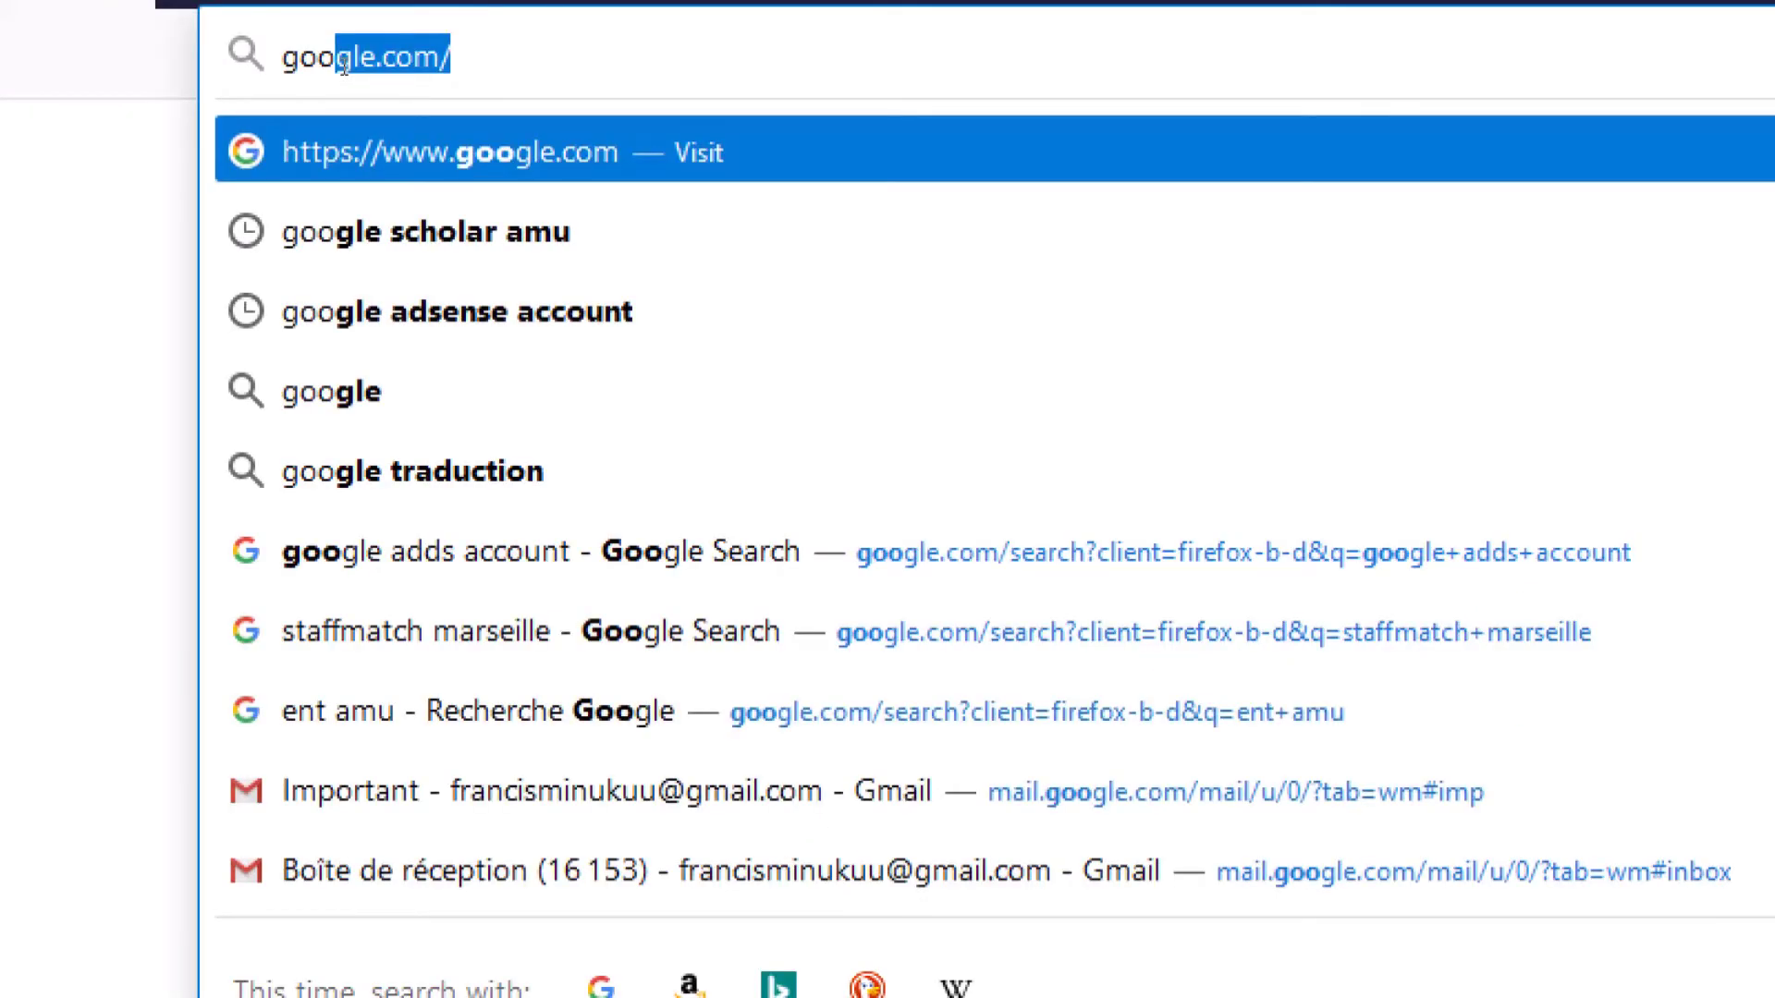
{"action": "key", "text": "Right"}
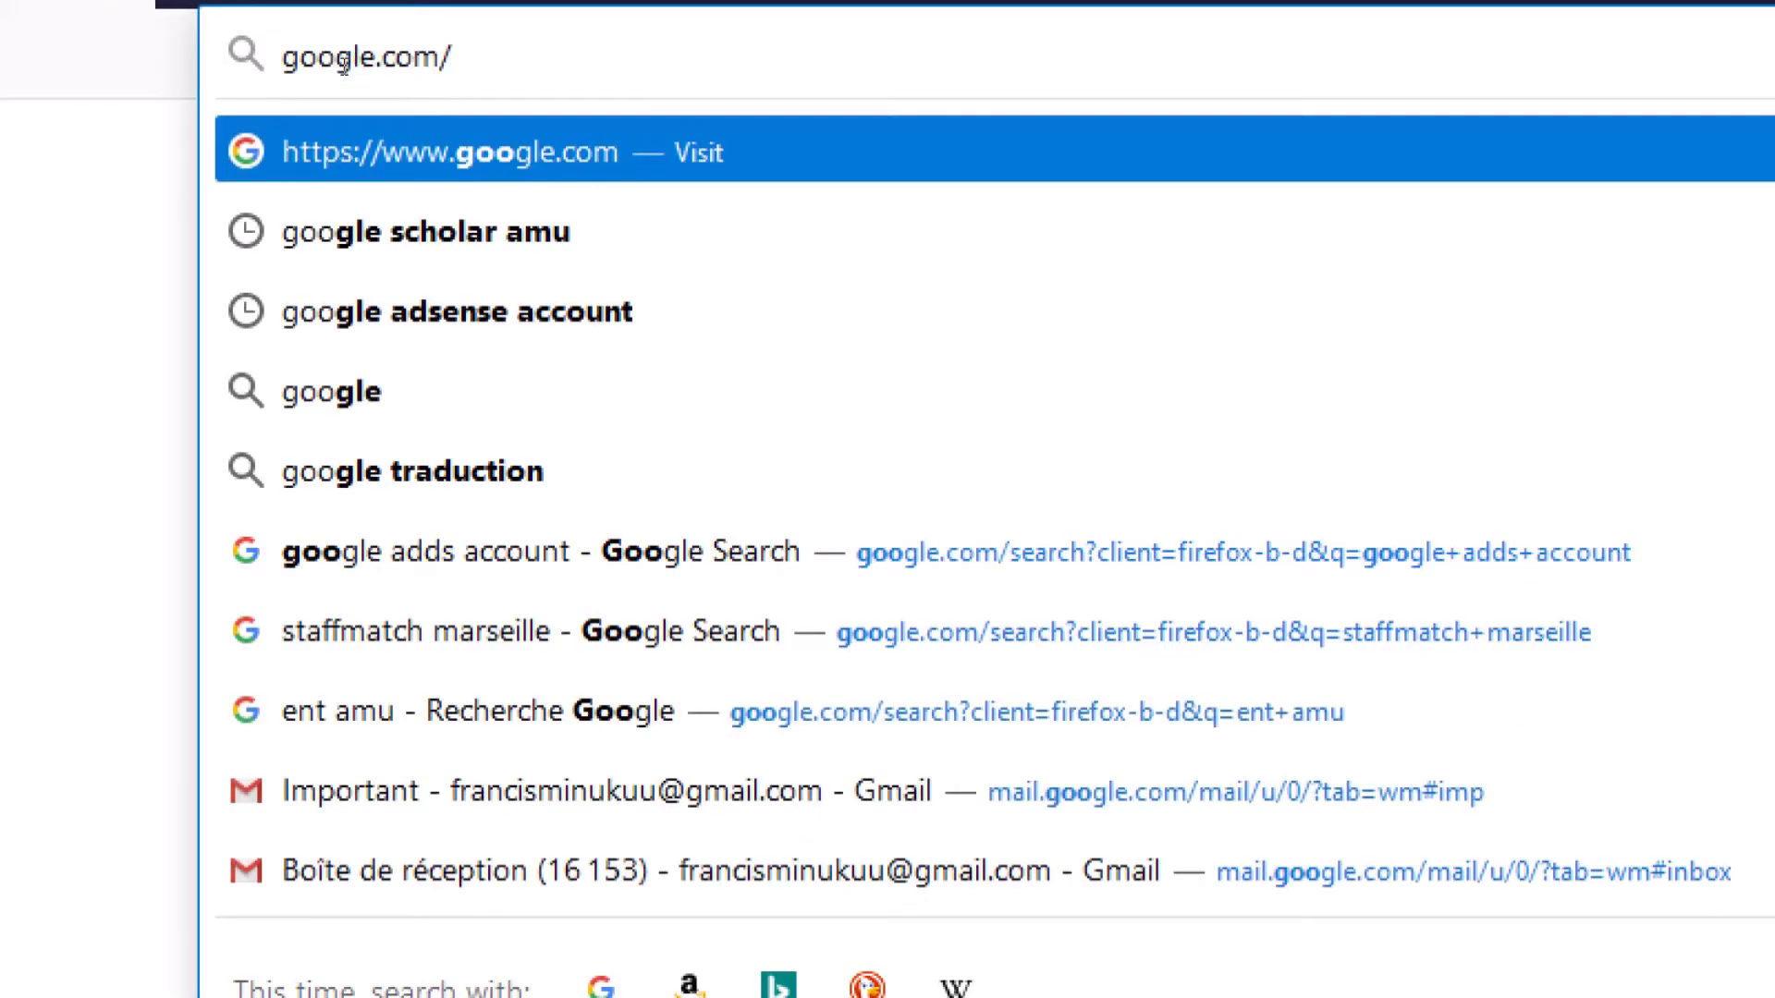
{"action": "key", "text": "Return"}
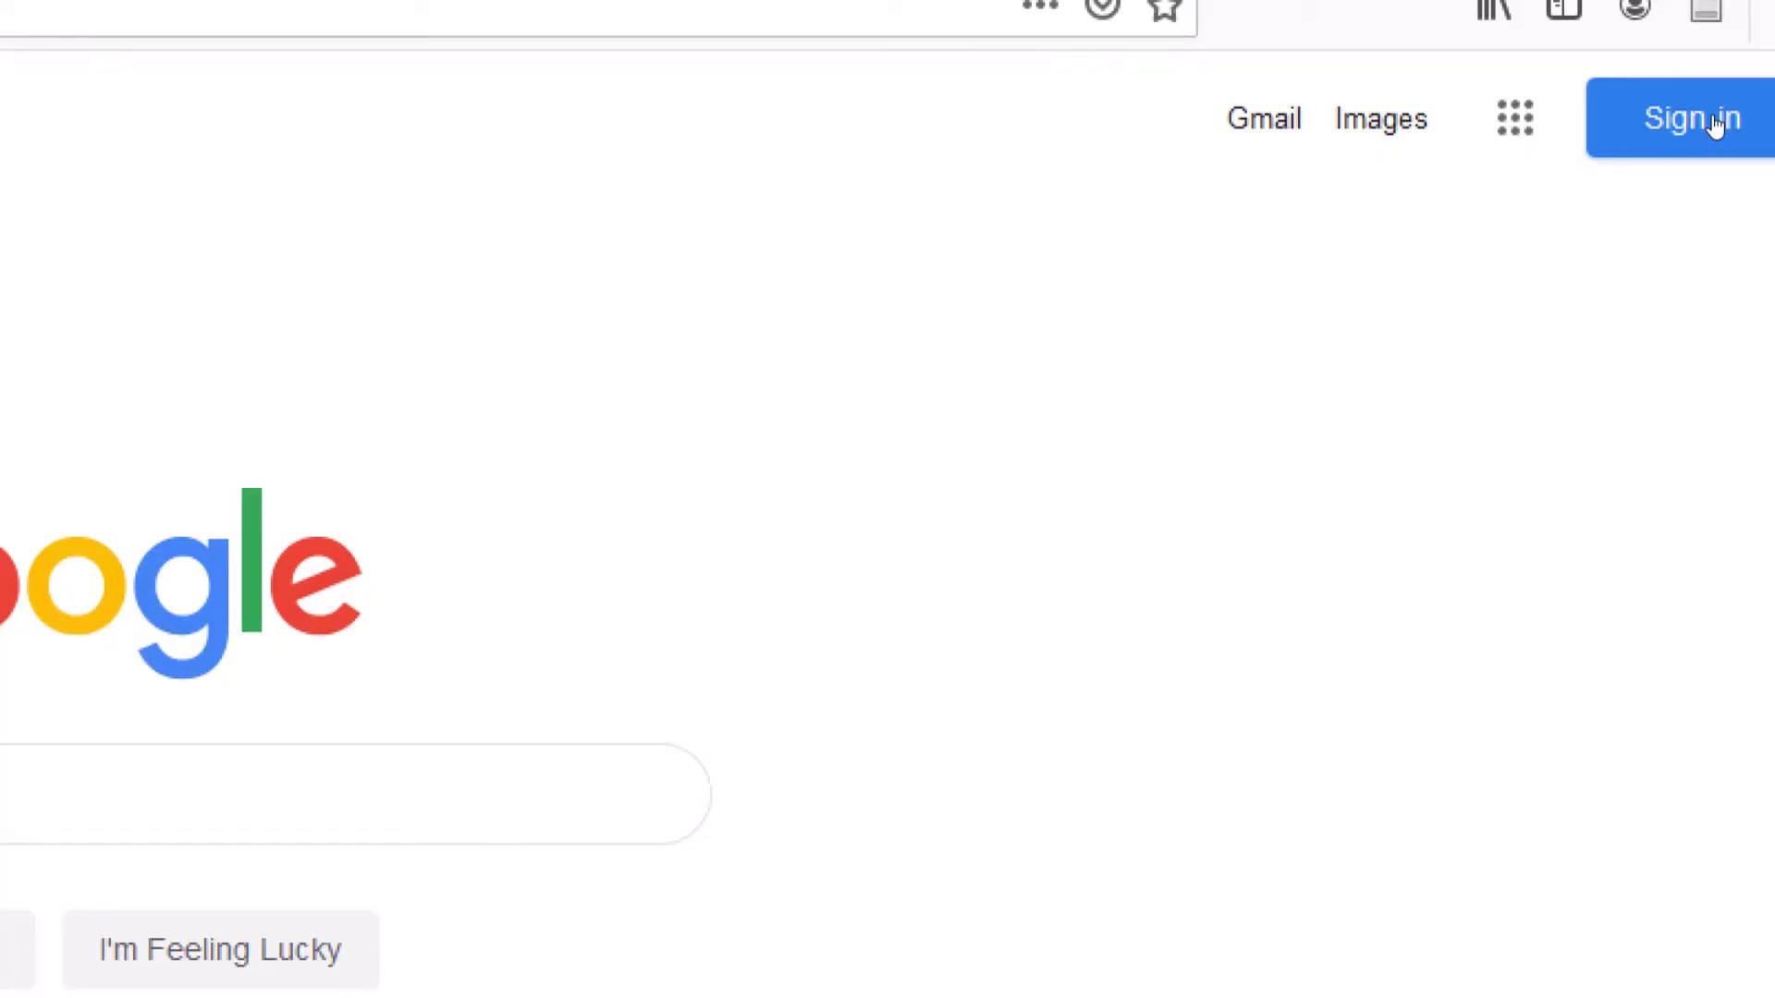
Step: Sign in to Google with the first listed account, submitting the account password
{"action": "left_click", "coordinate": [1715, 124]}
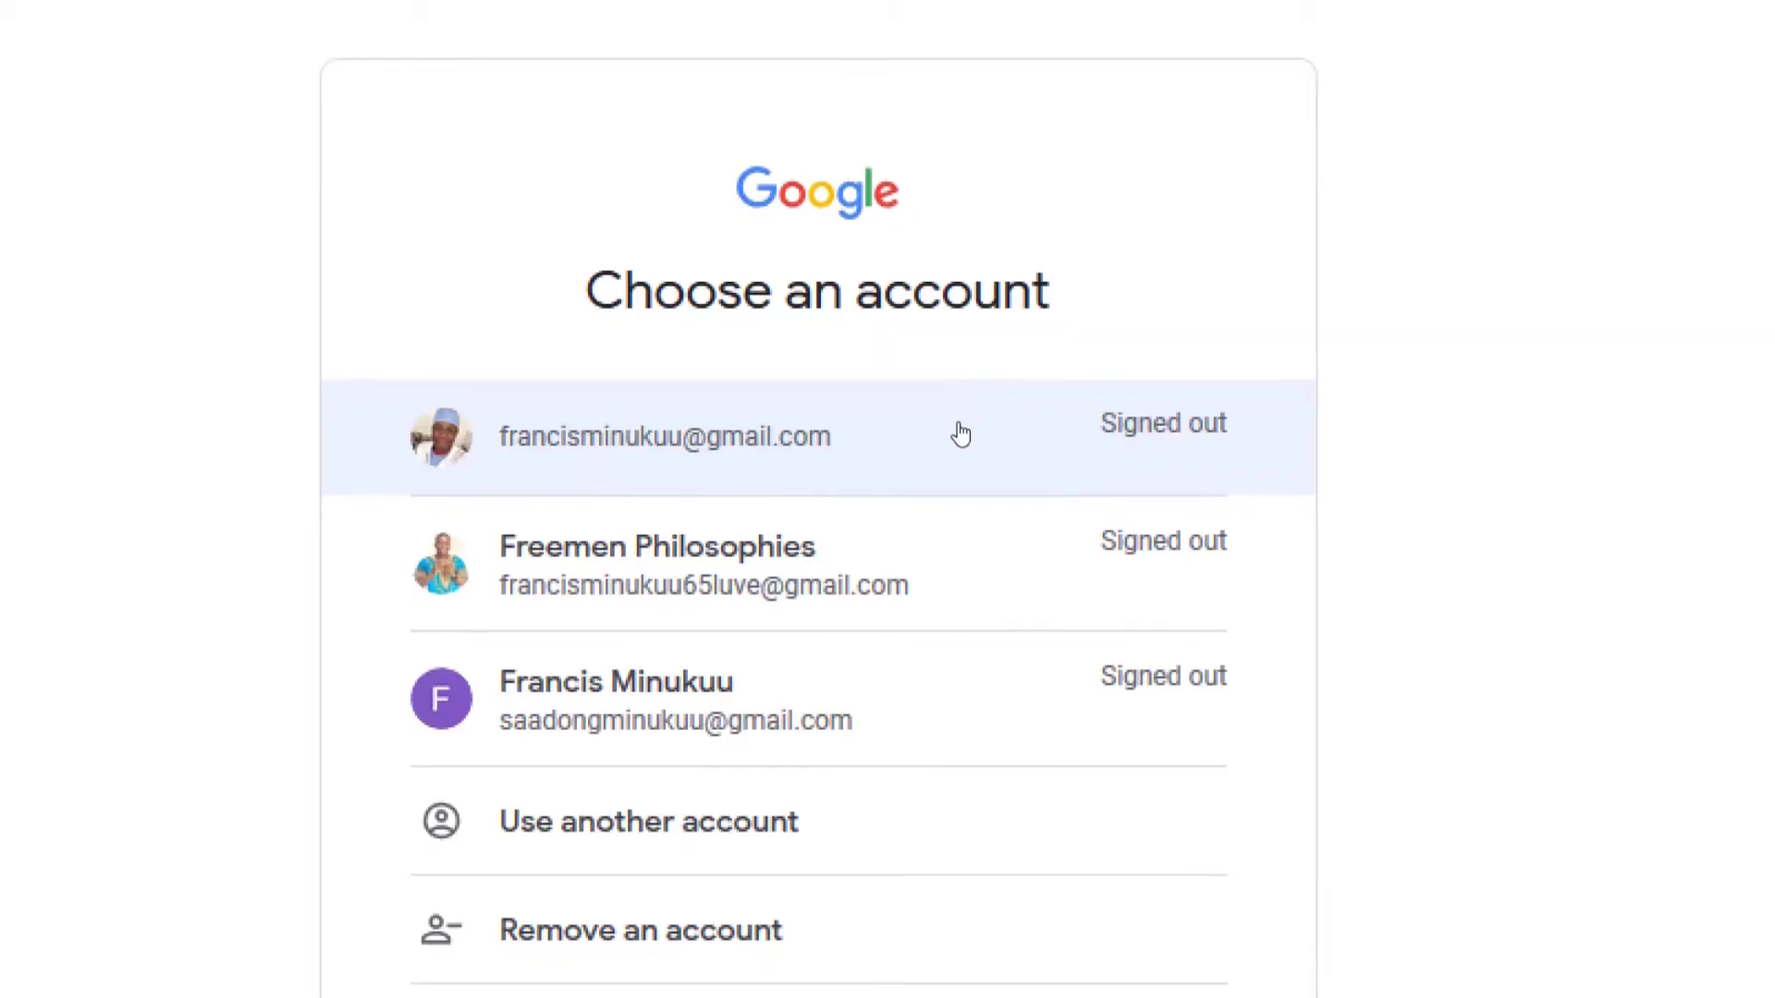
{"action": "left_click", "coordinate": [940, 442]}
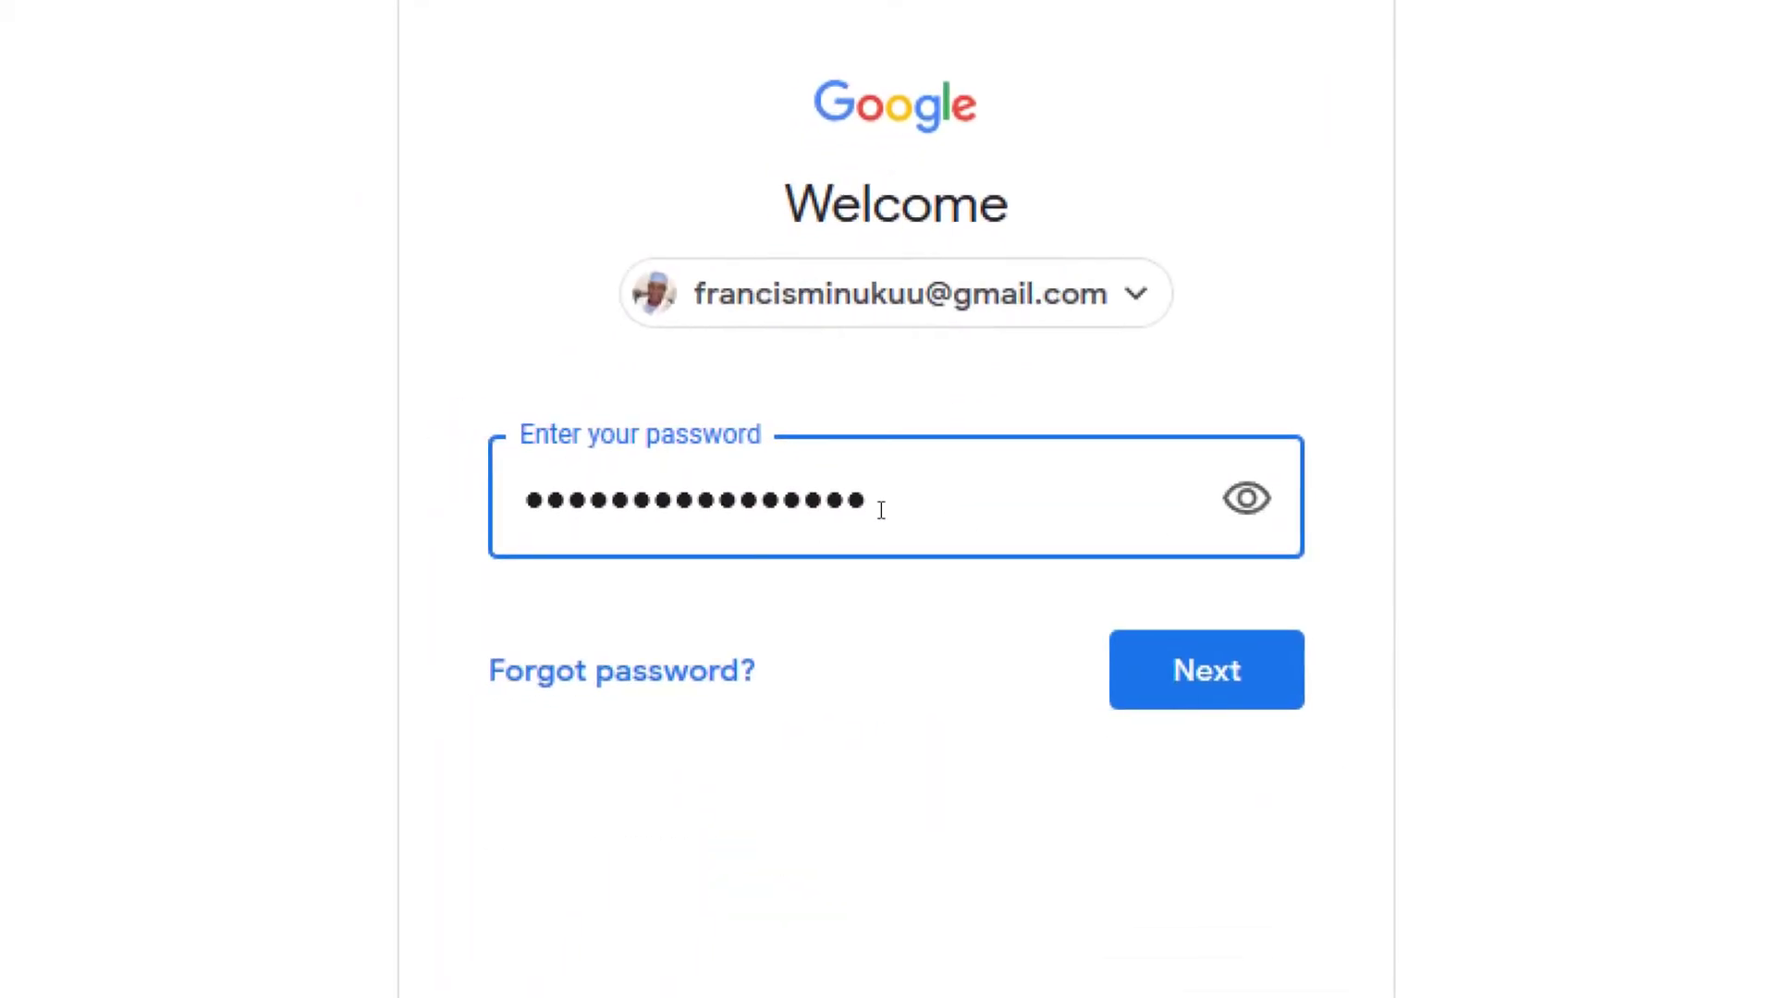
{"action": "left_click", "coordinate": [1042, 592]}
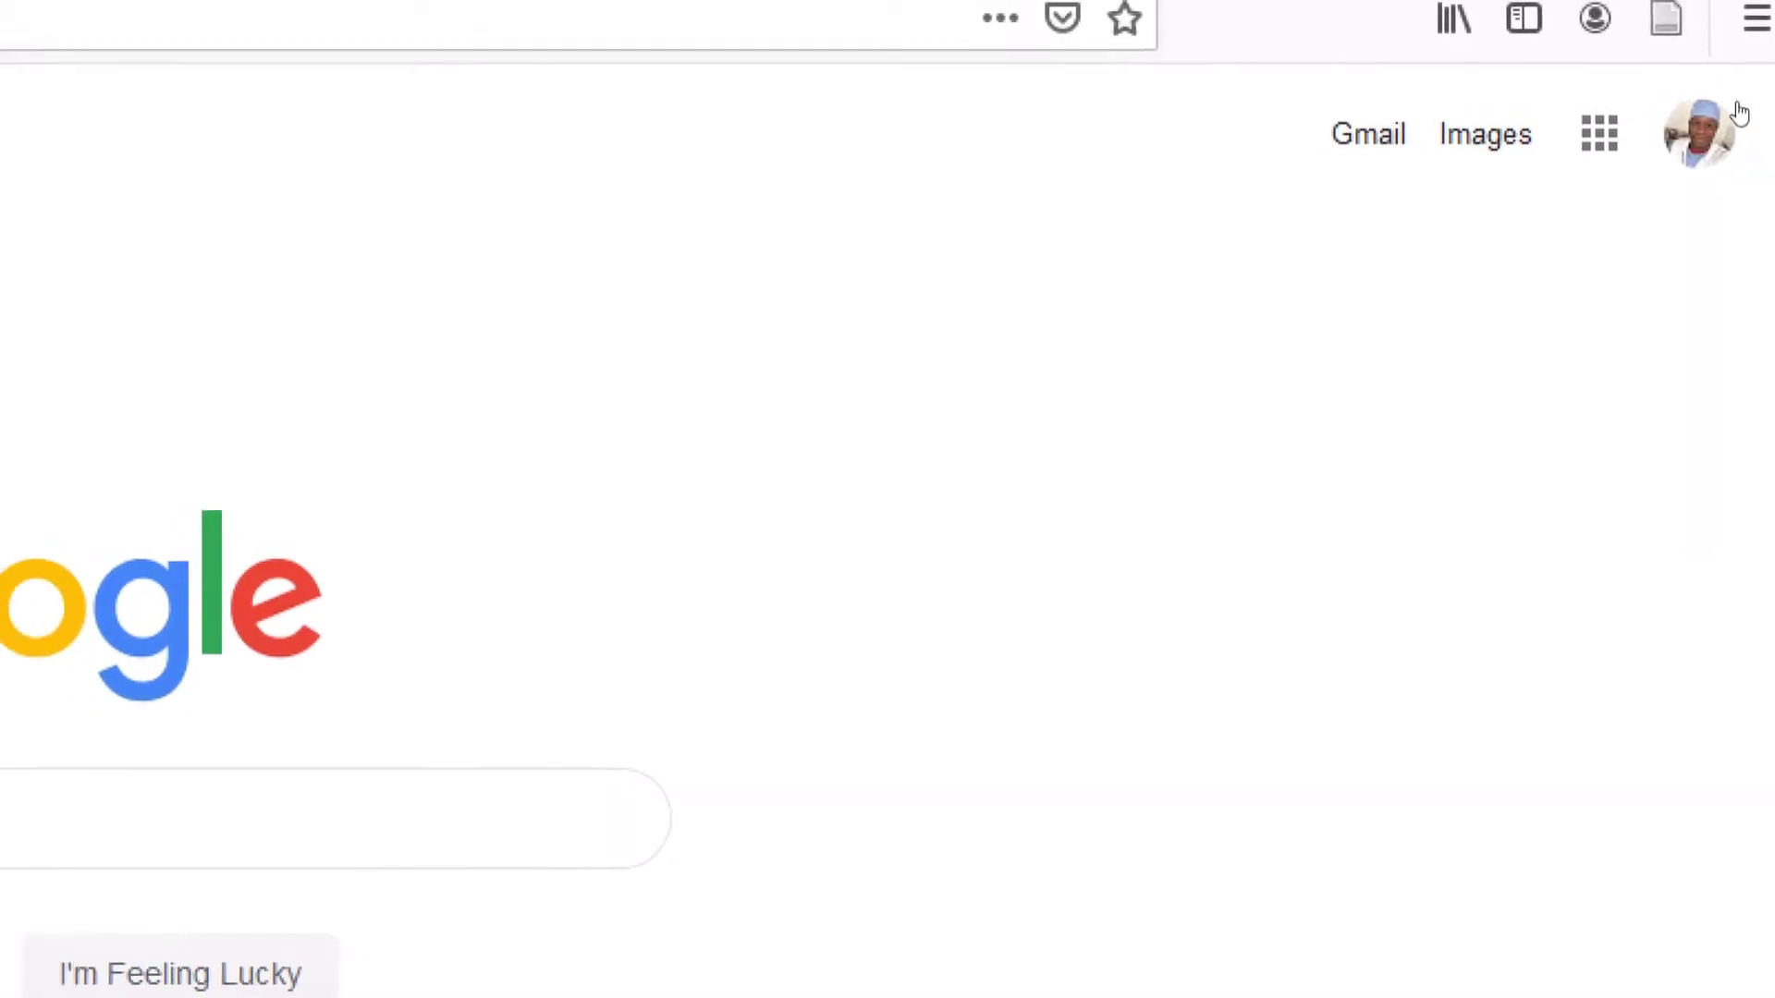
Step: Open the Google Account management page and go to its Data & personalisation section
{"action": "left_click", "coordinate": [1731, 129]}
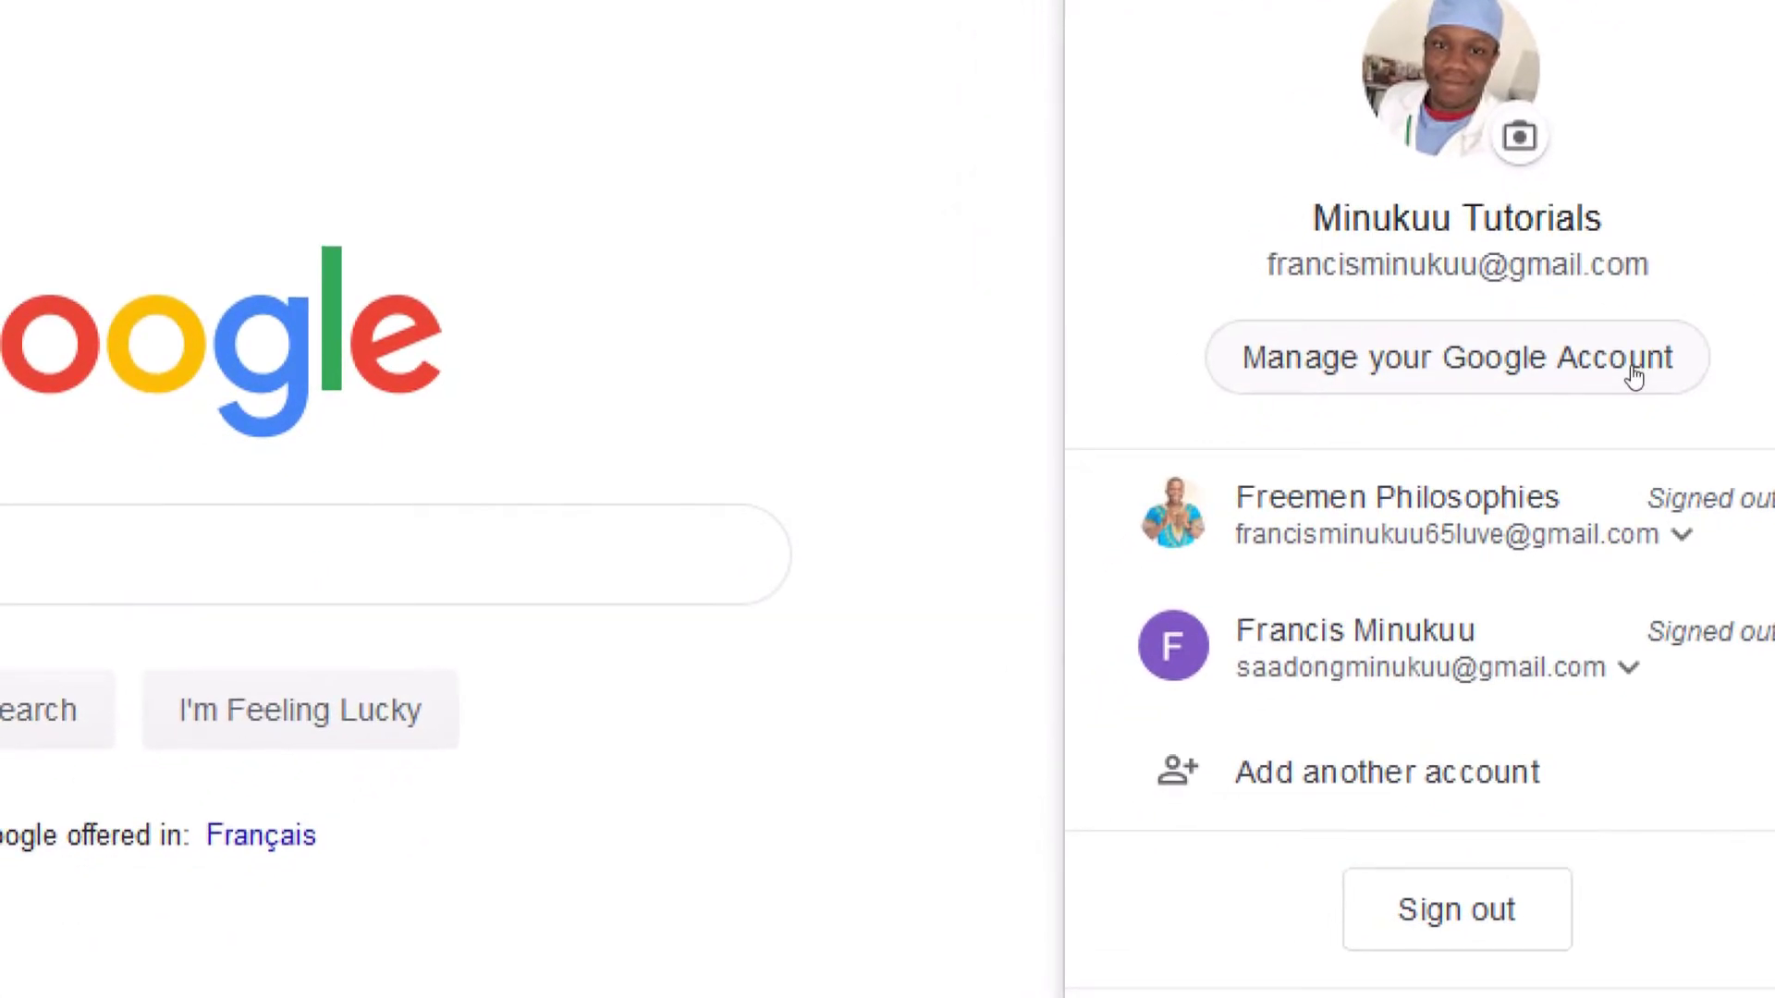
{"action": "left_click", "coordinate": [1635, 374]}
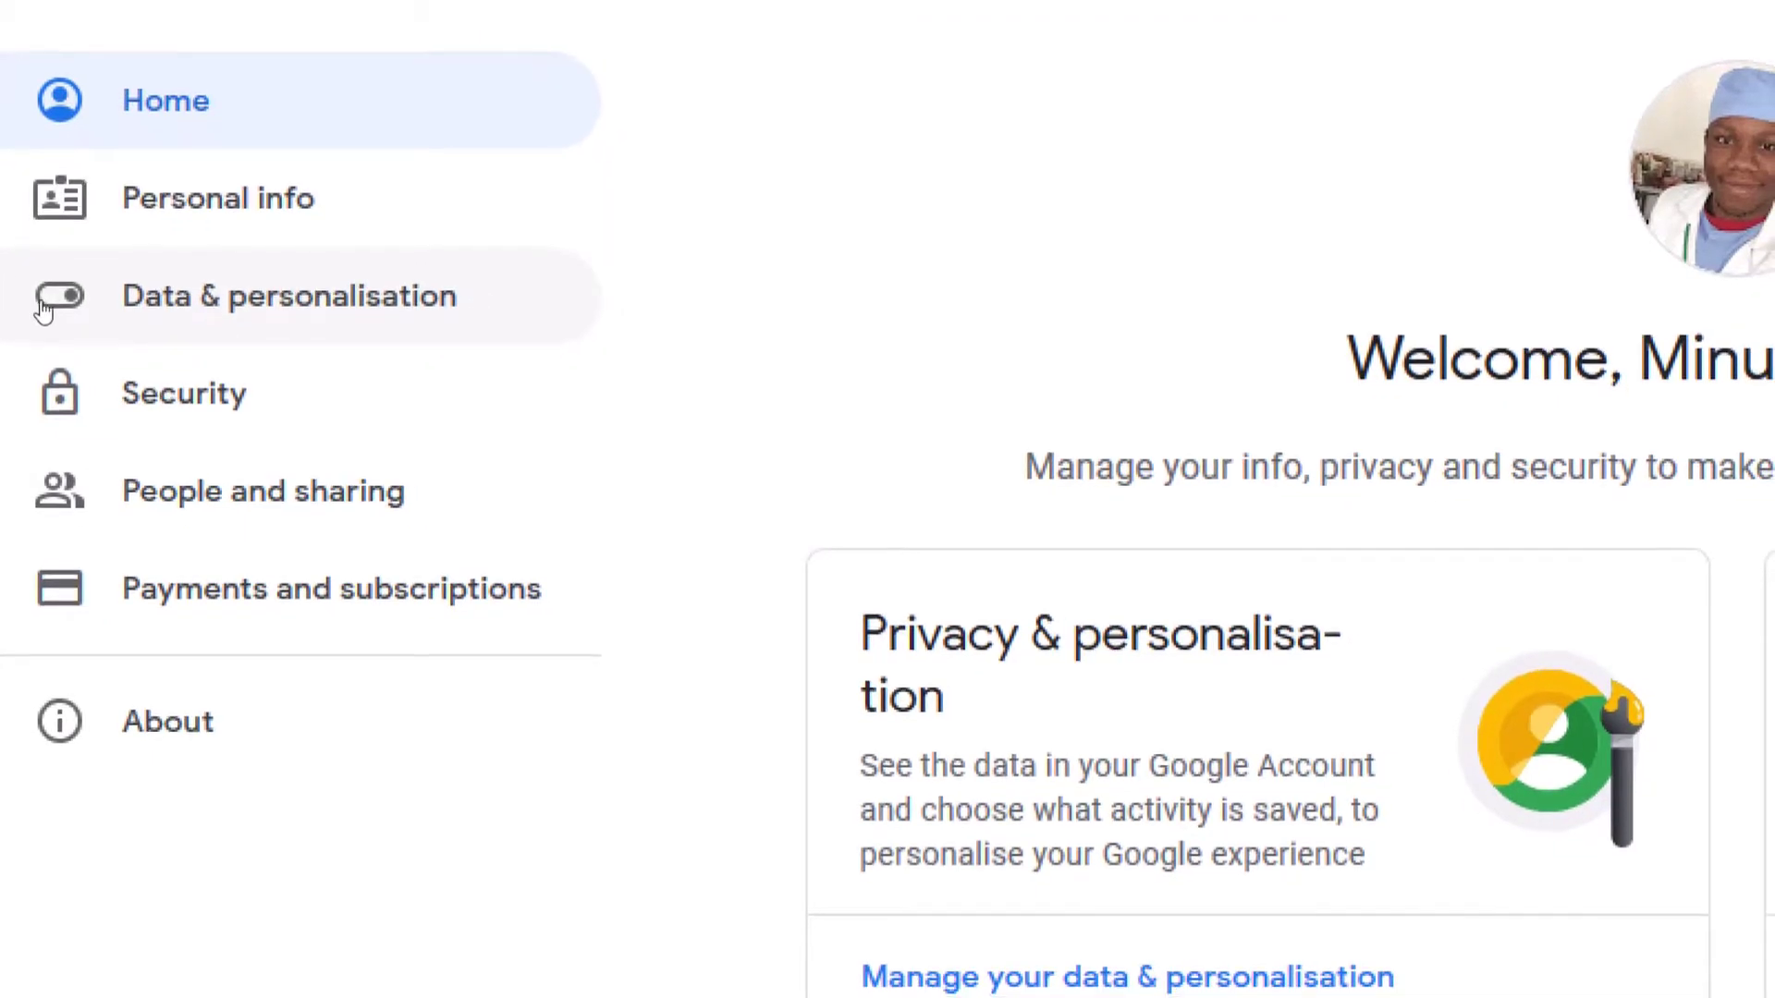
{"action": "left_click", "coordinate": [77, 314]}
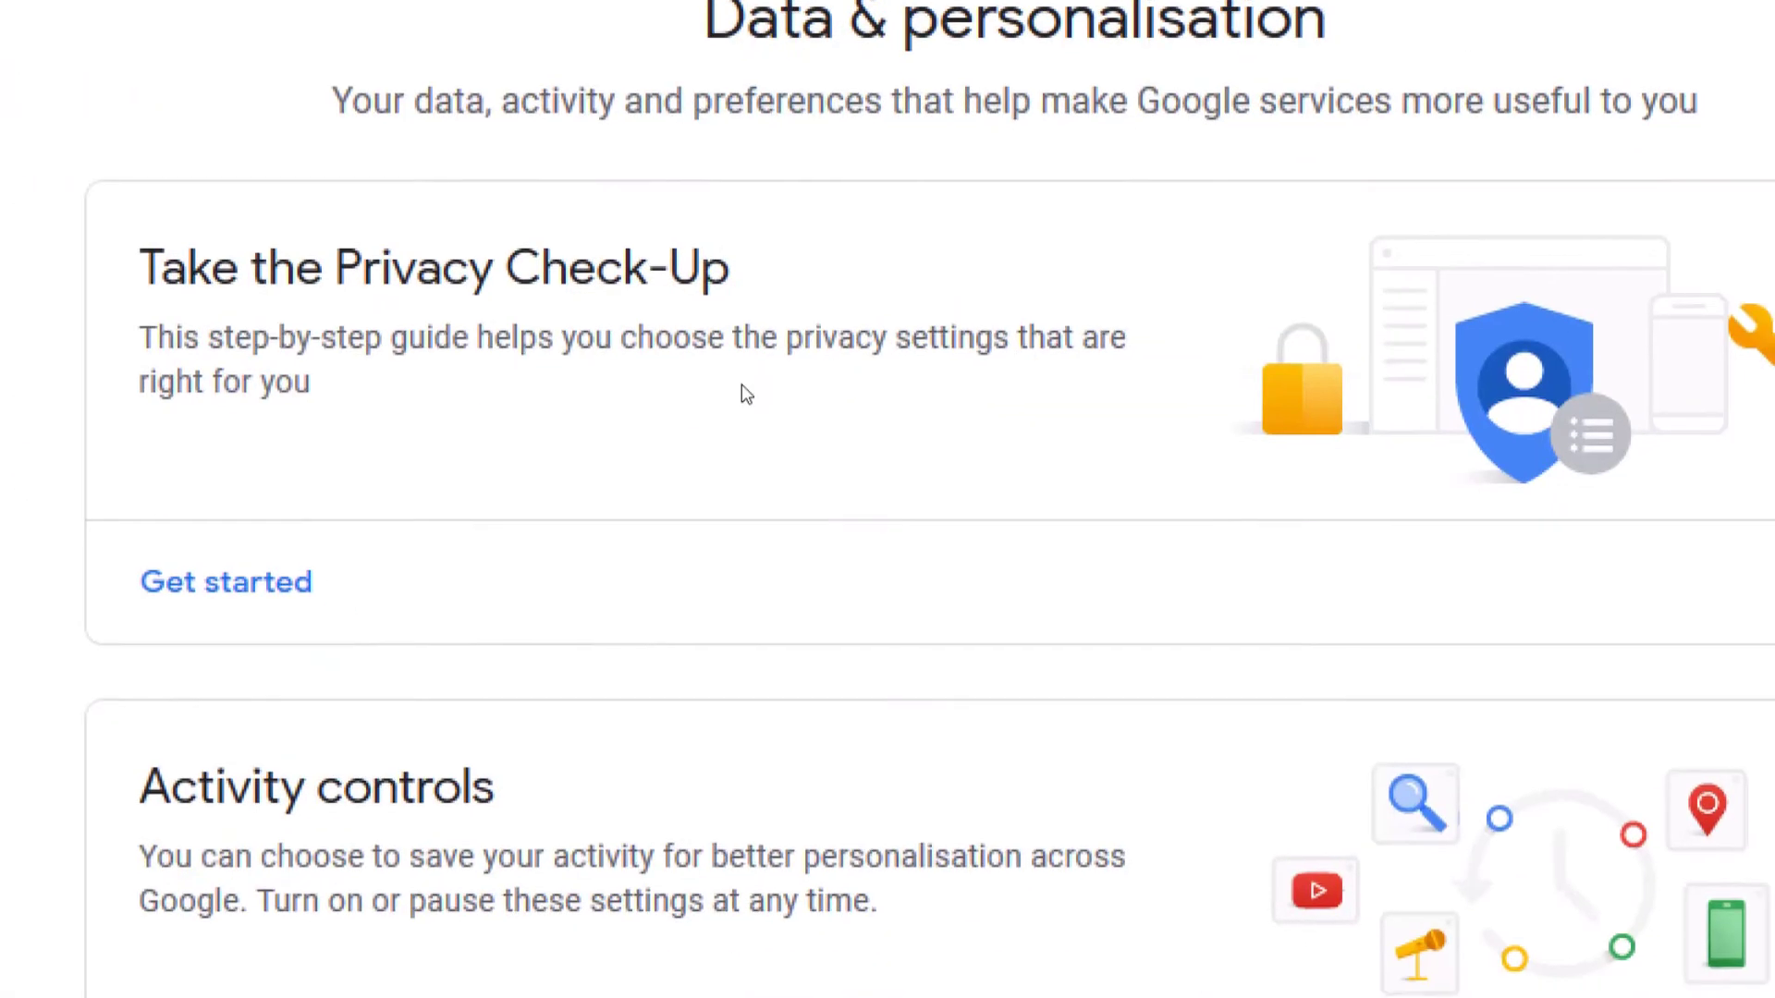
Step: Open the Language setting under General preferences for the web
{"action": "scroll", "coordinate": [805, 476], "scroll_direction": "down", "scroll_amount": 10}
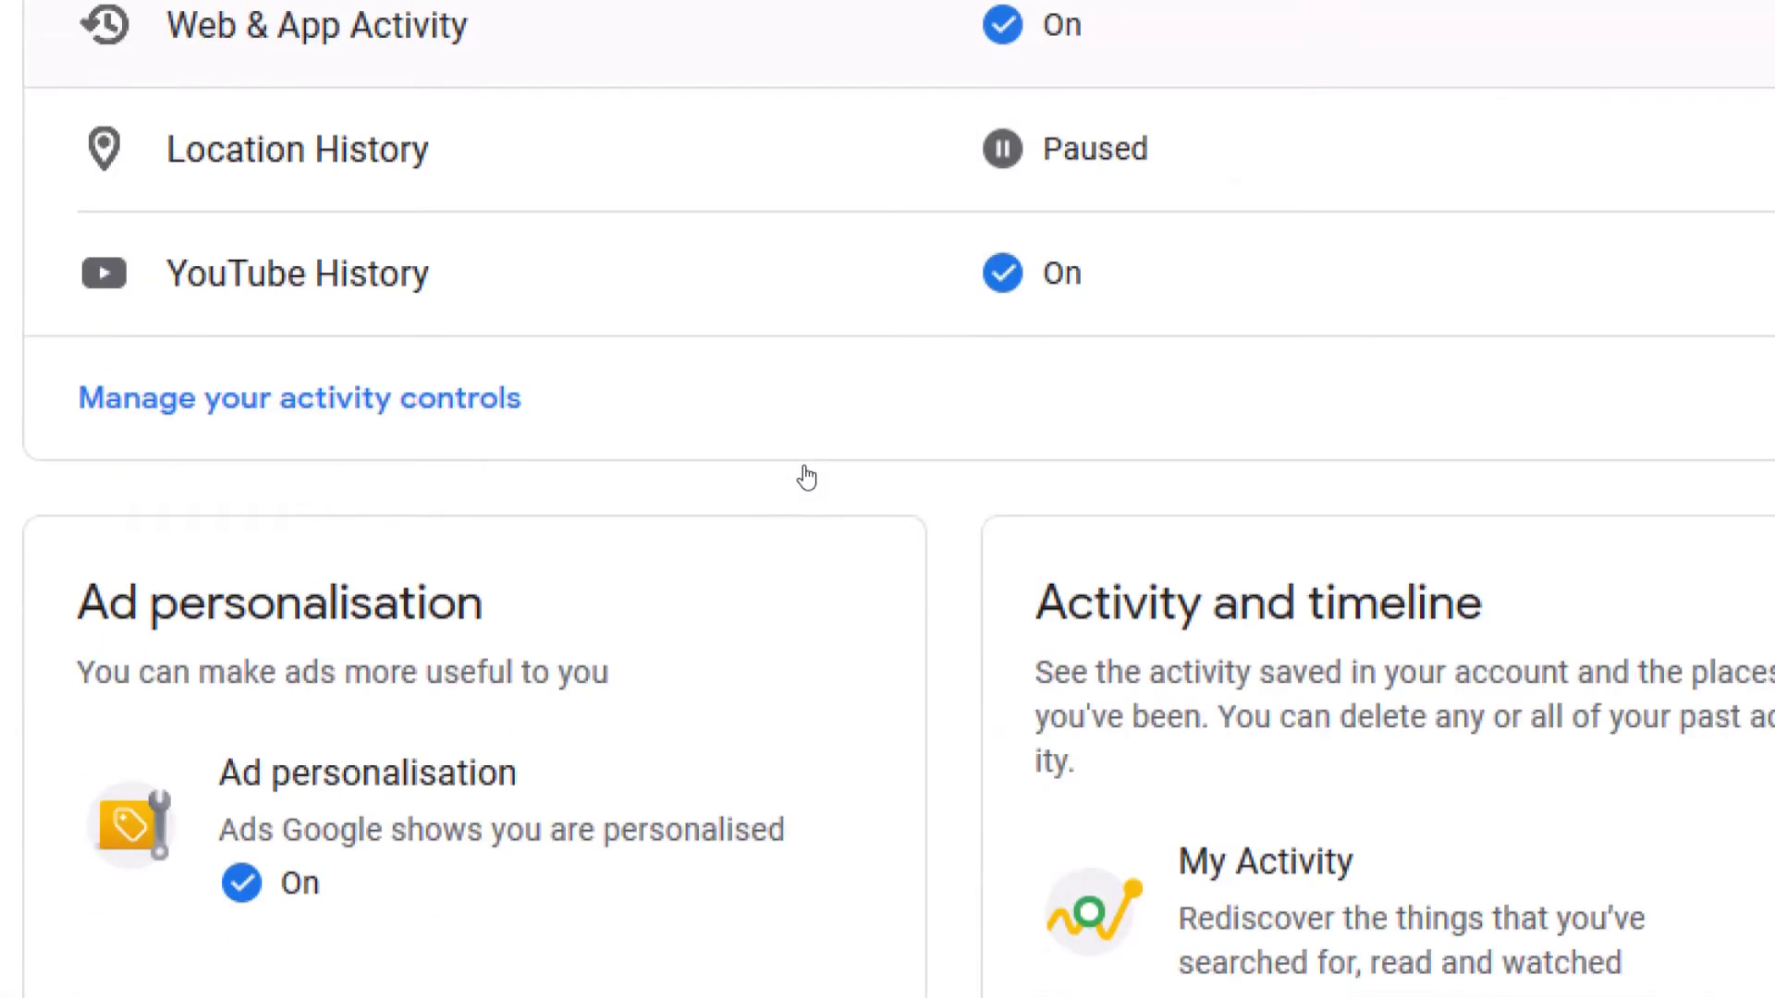
{"action": "scroll", "coordinate": [805, 476], "scroll_direction": "down", "scroll_amount": 10}
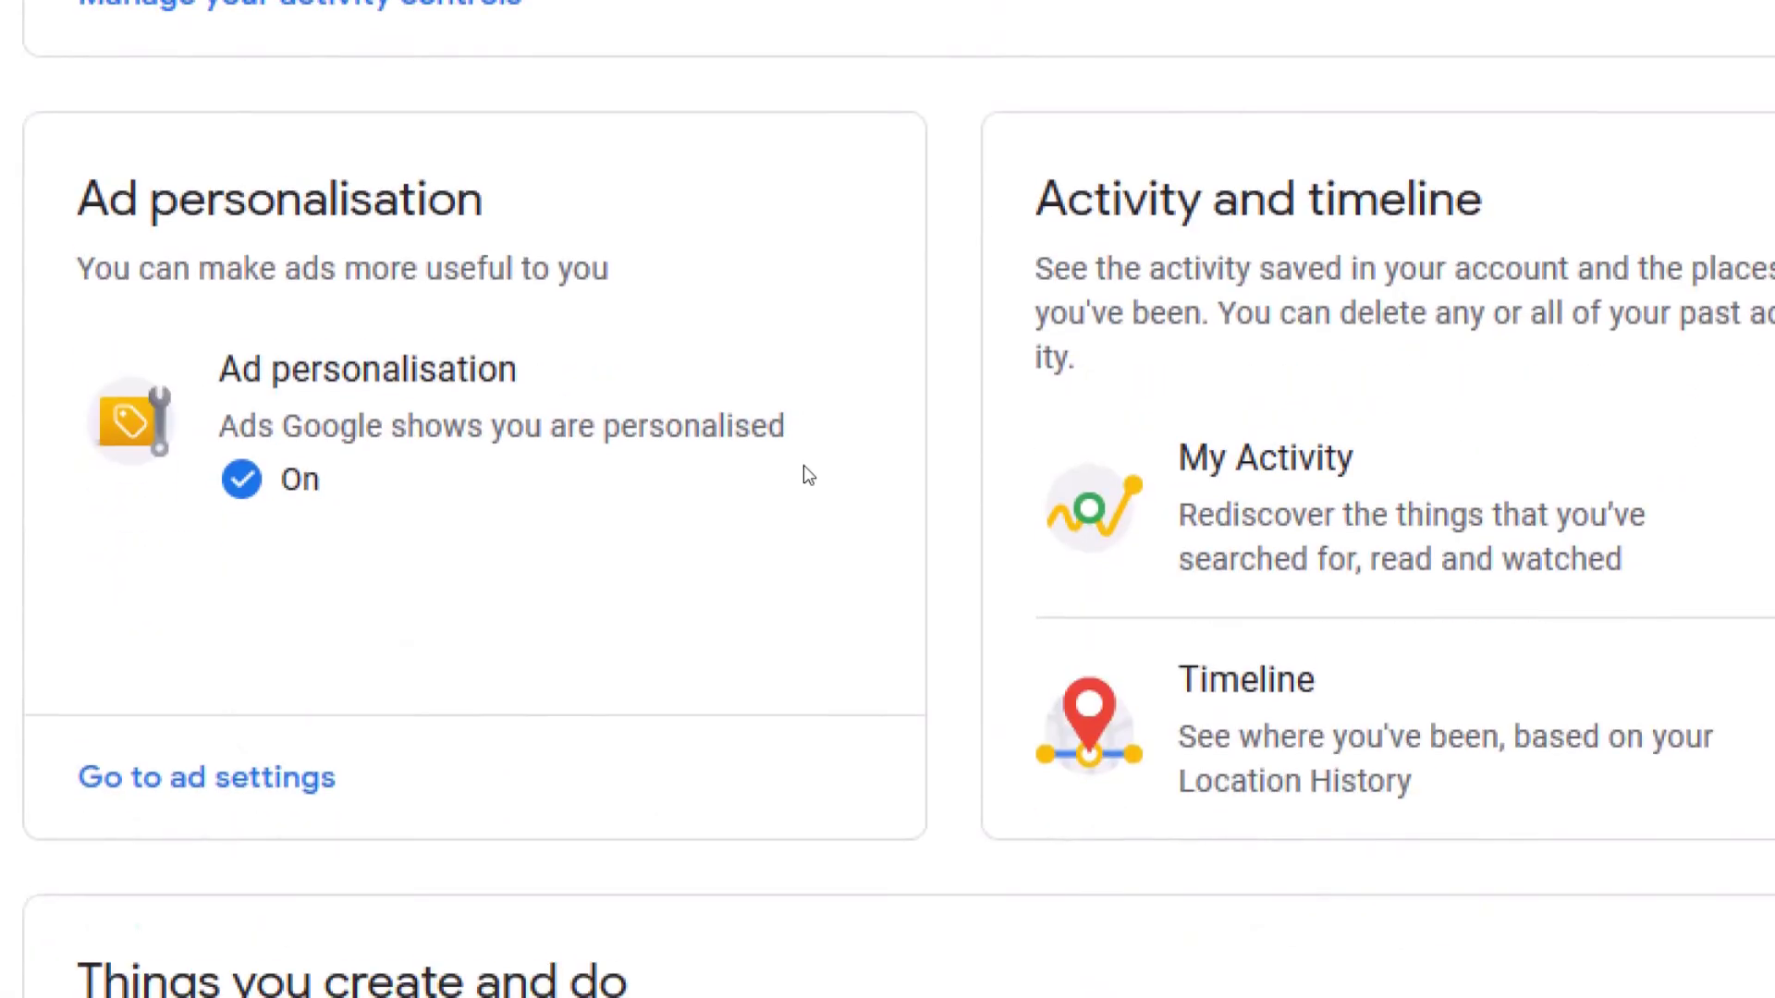
{"action": "scroll", "coordinate": [806, 475], "scroll_direction": "down", "scroll_amount": 15}
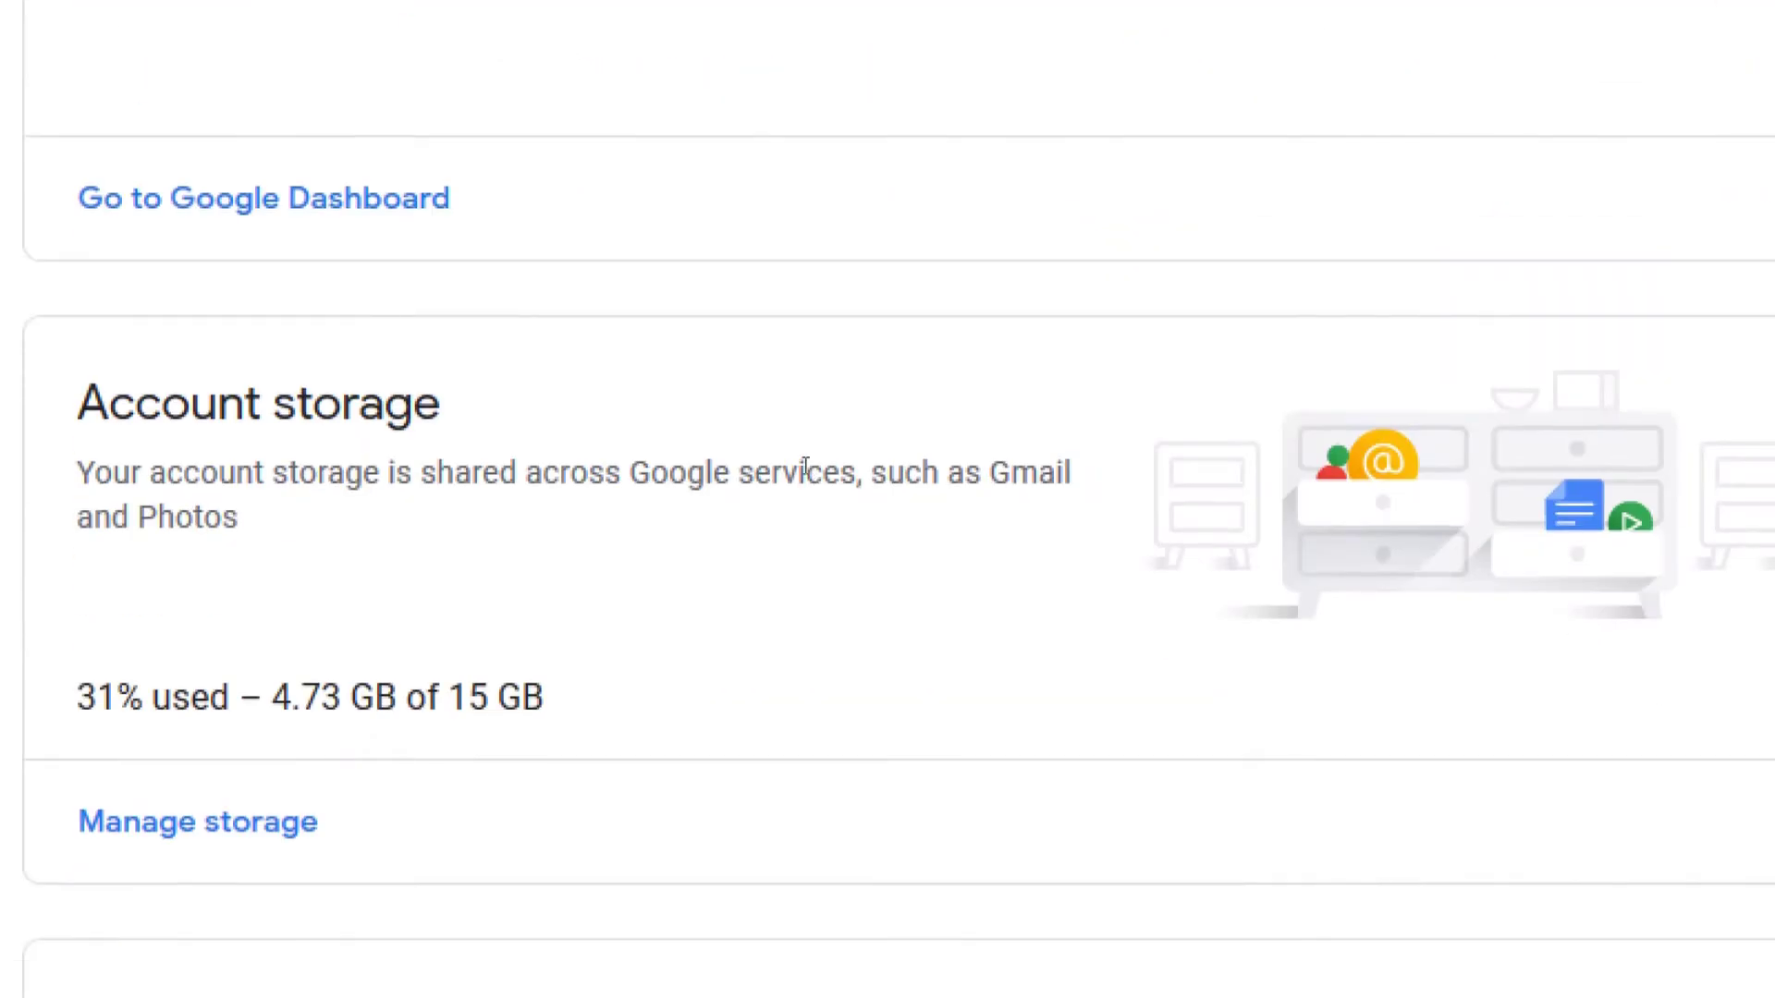
{"action": "scroll", "coordinate": [806, 476], "scroll_direction": "down", "scroll_amount": 10}
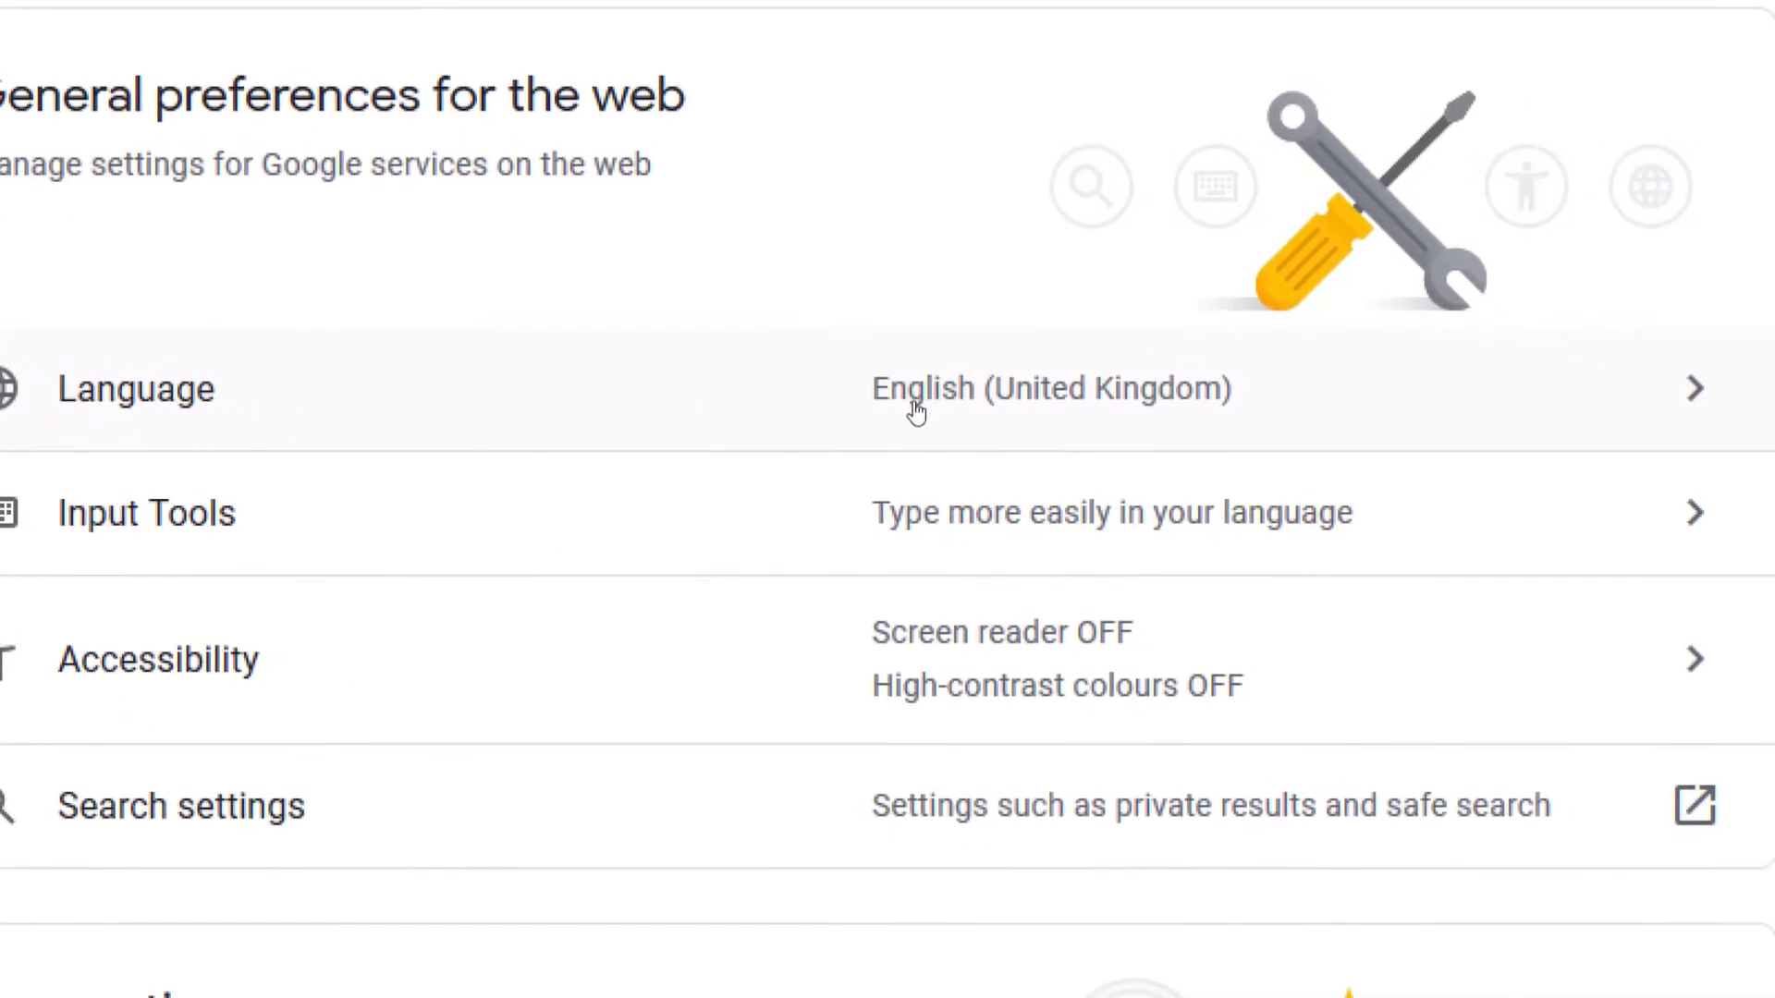
{"action": "left_click", "coordinate": [933, 414]}
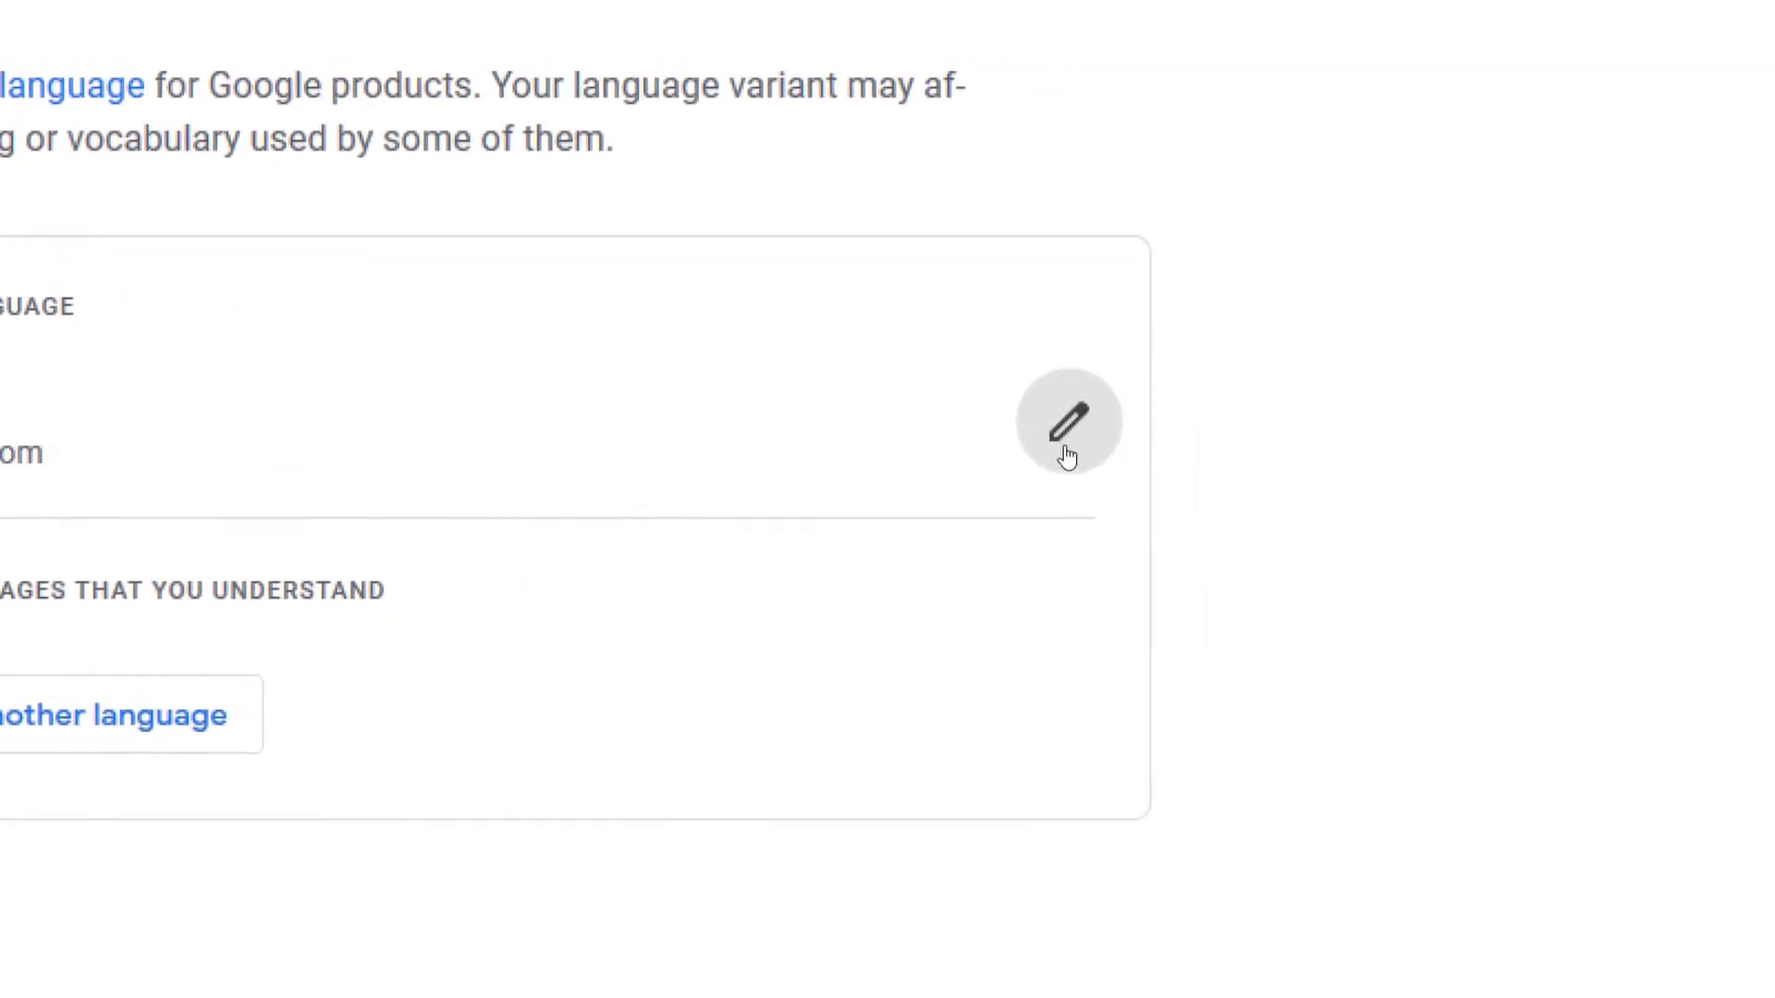
Step: Open the default language for editing and search the available languages for "swa"
{"action": "left_click", "coordinate": [1068, 457]}
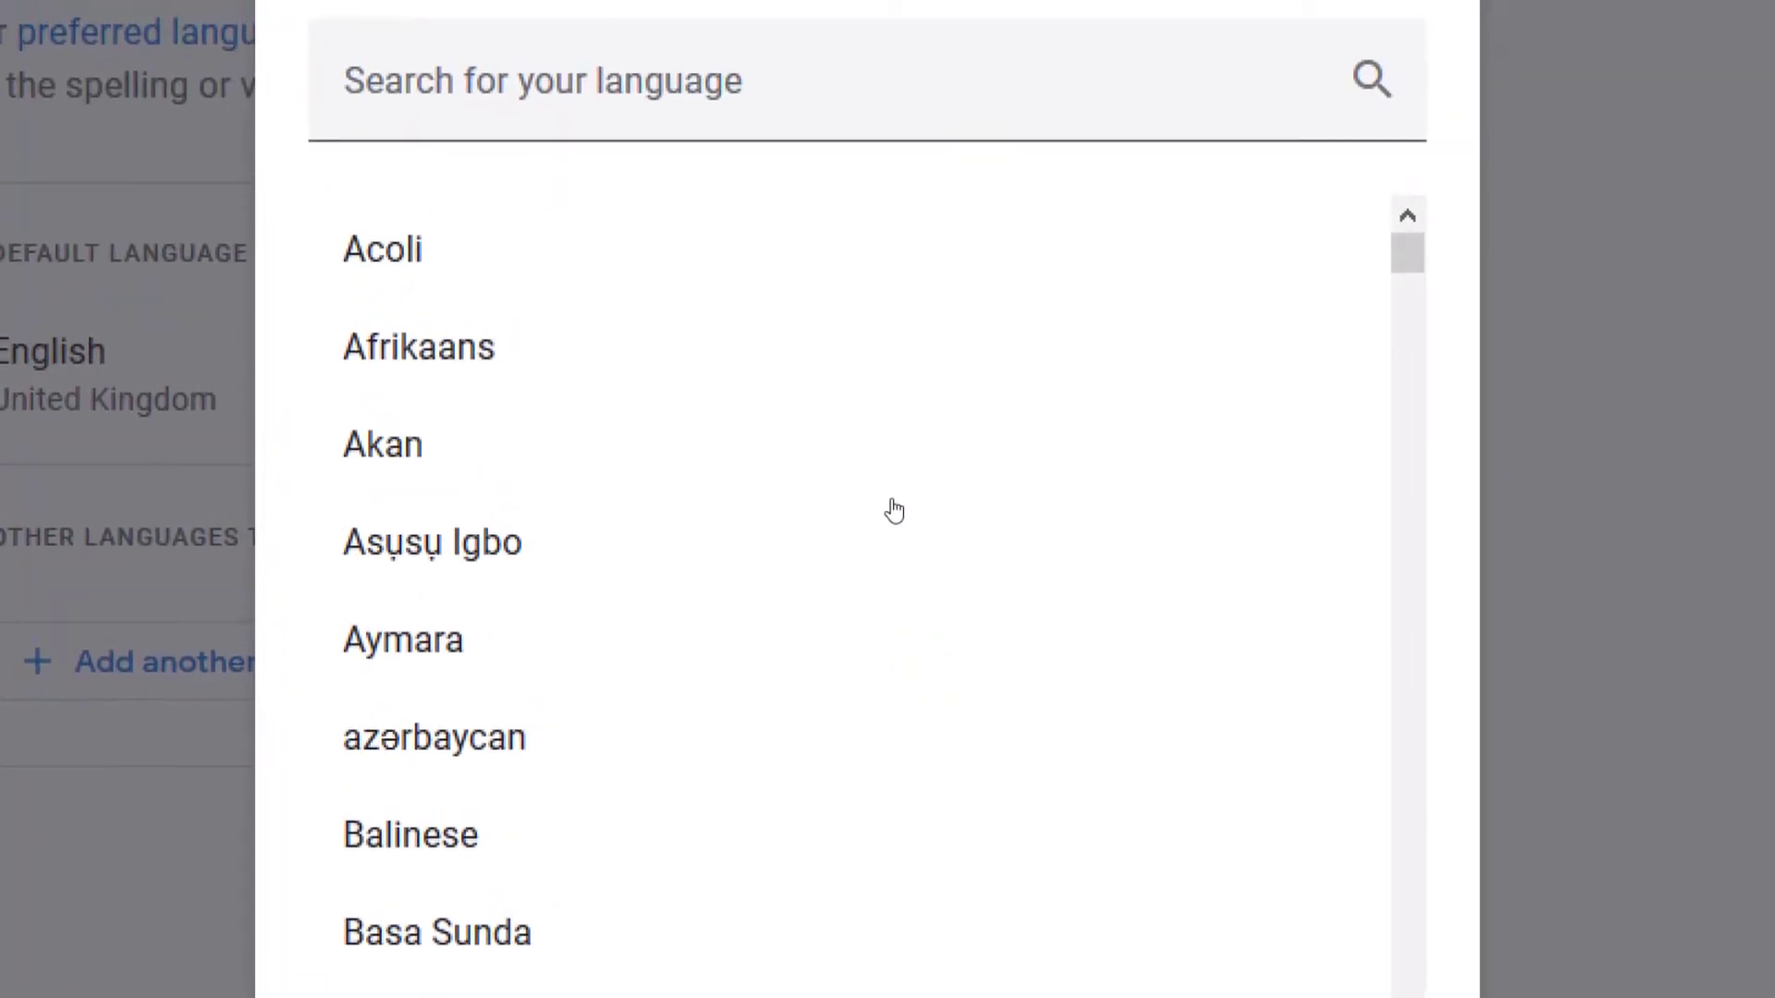
{"action": "left_click", "coordinate": [884, 105]}
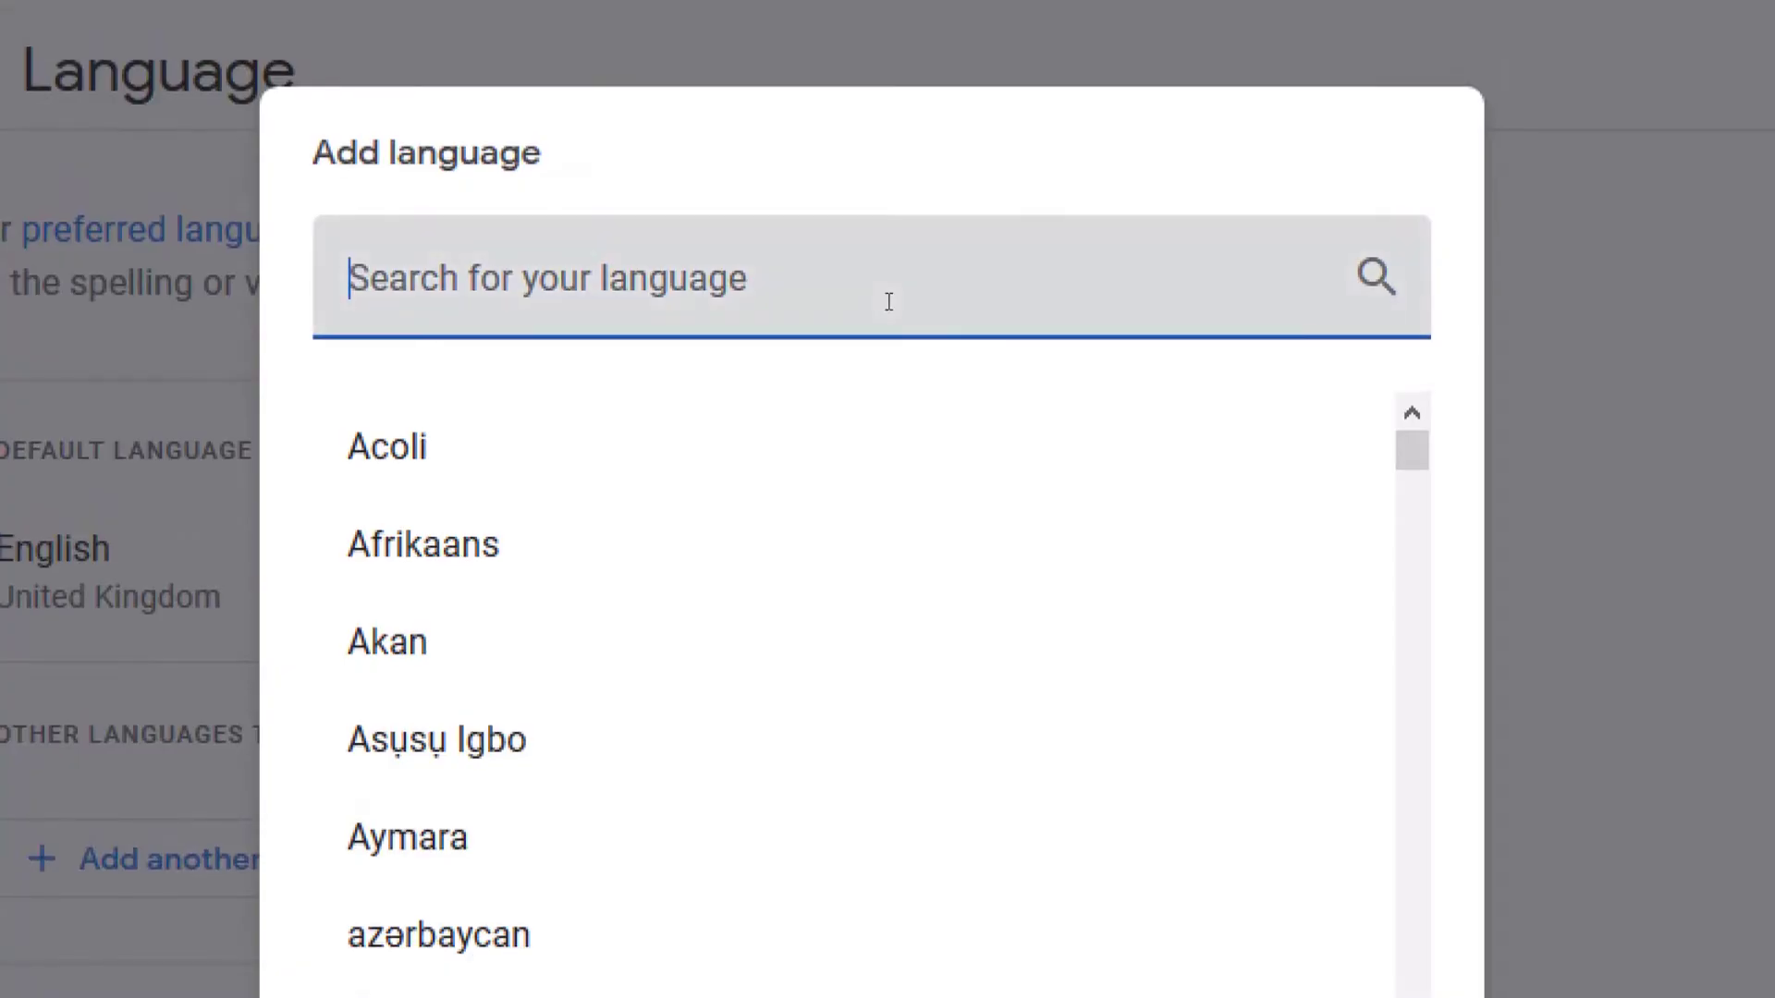
{"action": "type", "text": "sw"}
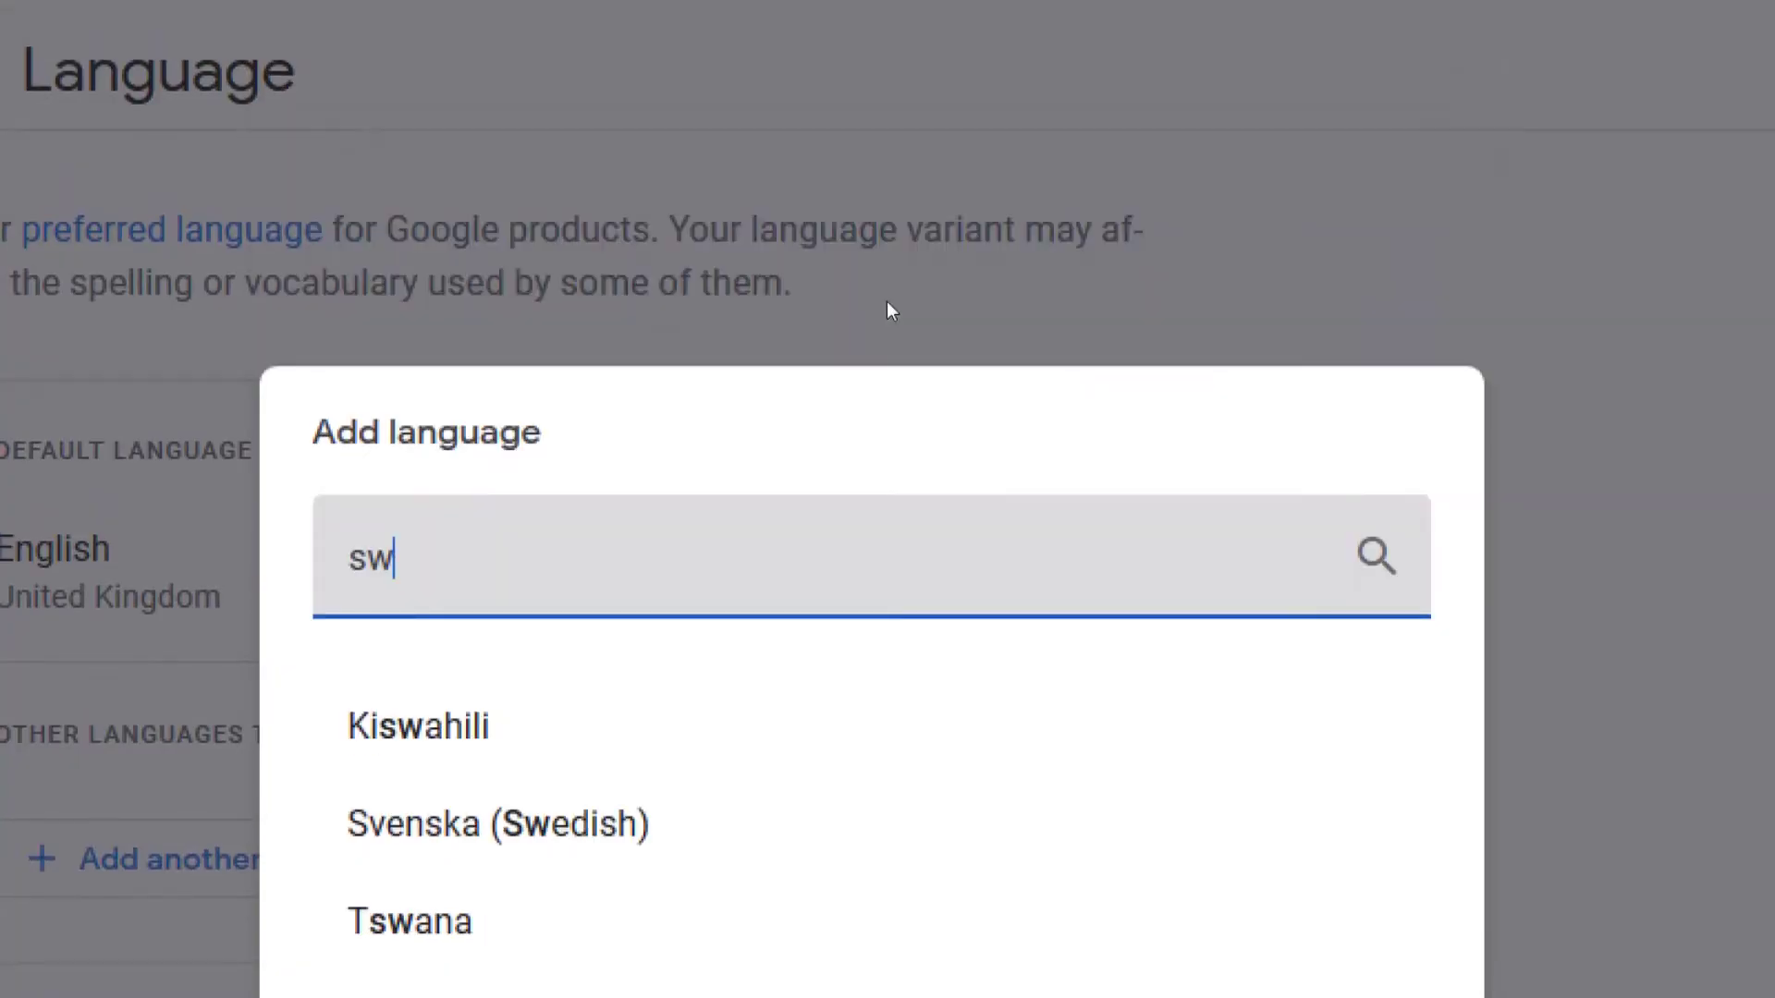
{"action": "type", "text": "a"}
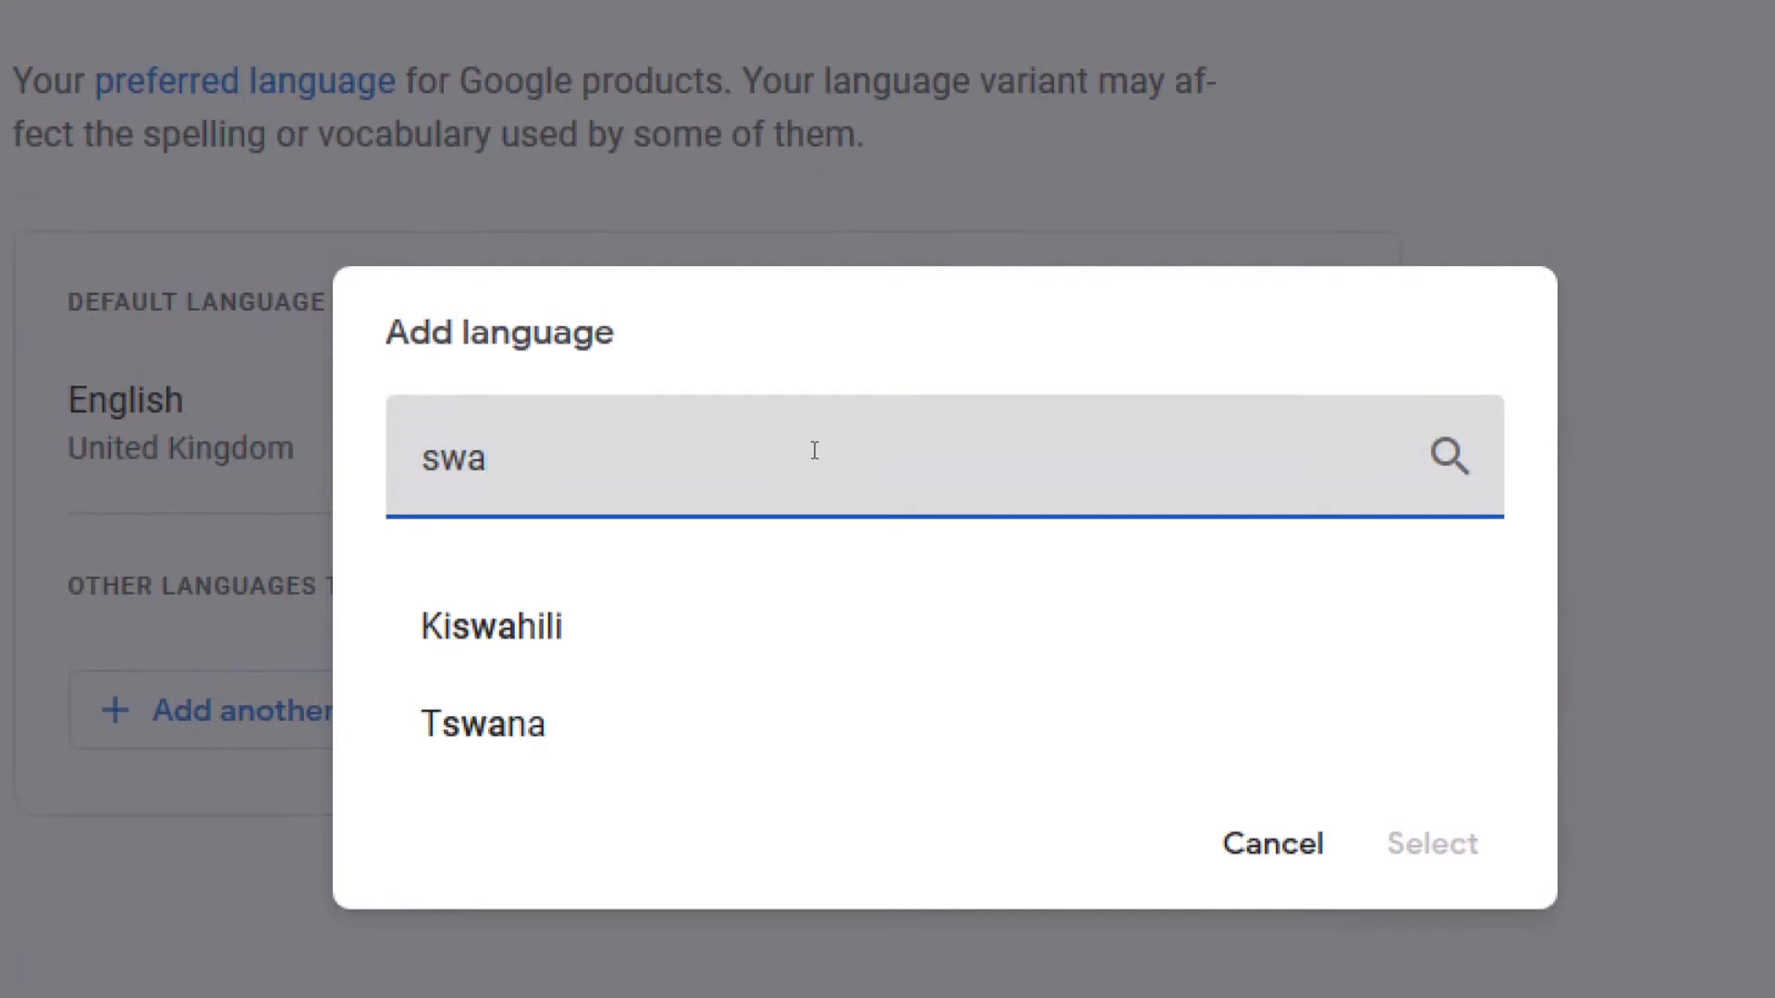
Step: Search the available languages for "arab" instead and clear the search
{"action": "key", "text": "BackSpace"}
{"action": "key", "text": "BackSpace"}
{"action": "key", "text": "BackSpace"}
{"action": "type", "text": "arab"}
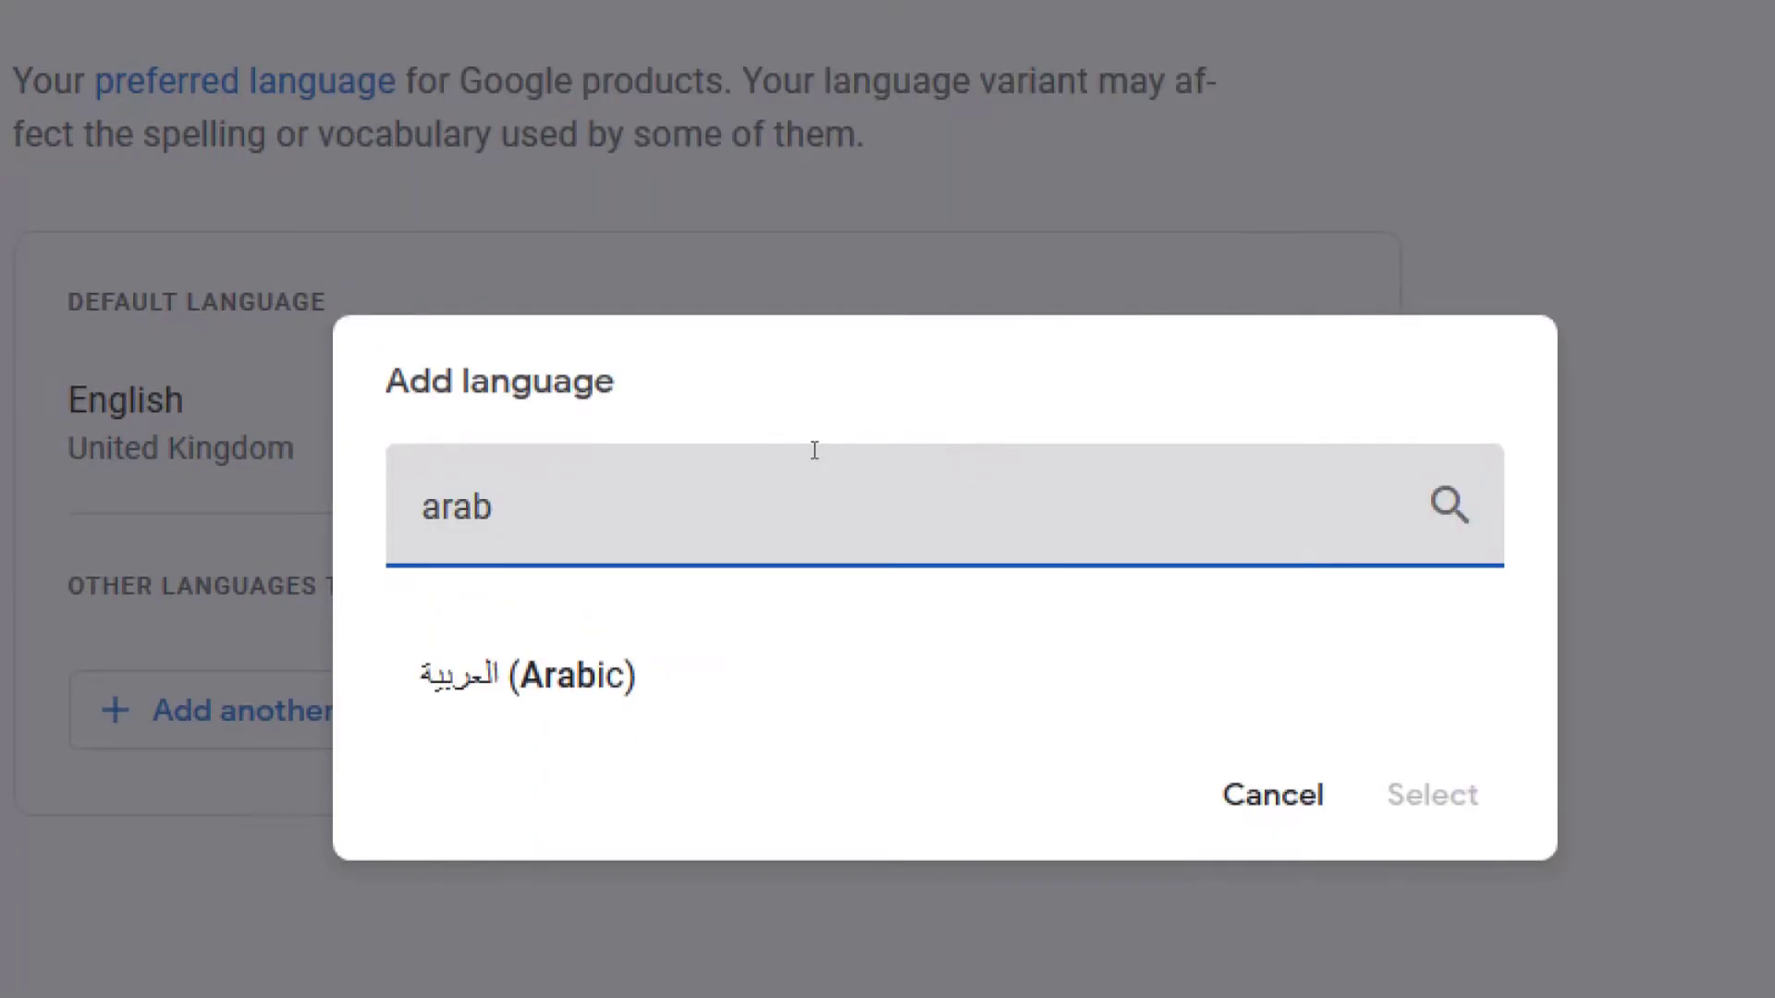
{"action": "key", "text": "BackSpace"}
{"action": "key", "text": "BackSpace"}
{"action": "key", "text": "BackSpace"}
{"action": "key", "text": "BackSpace"}
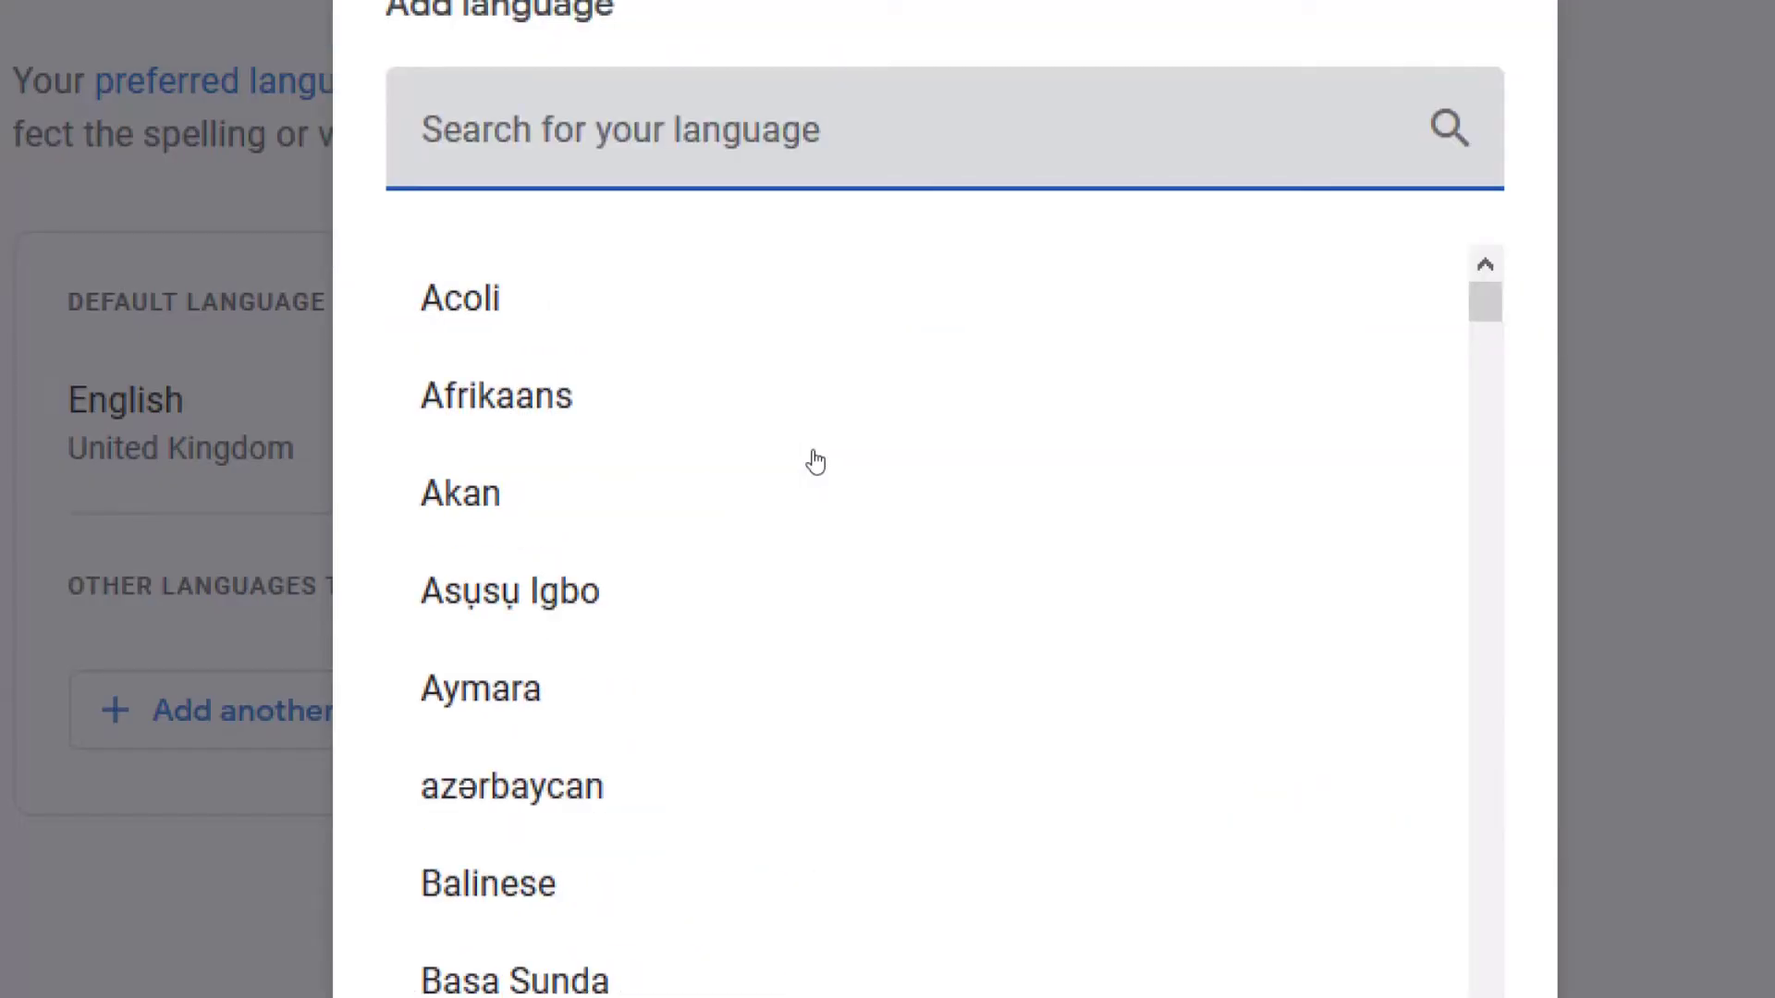
Step: Search the available languages for "french" and choose Français (French)
{"action": "type", "text": "fr"}
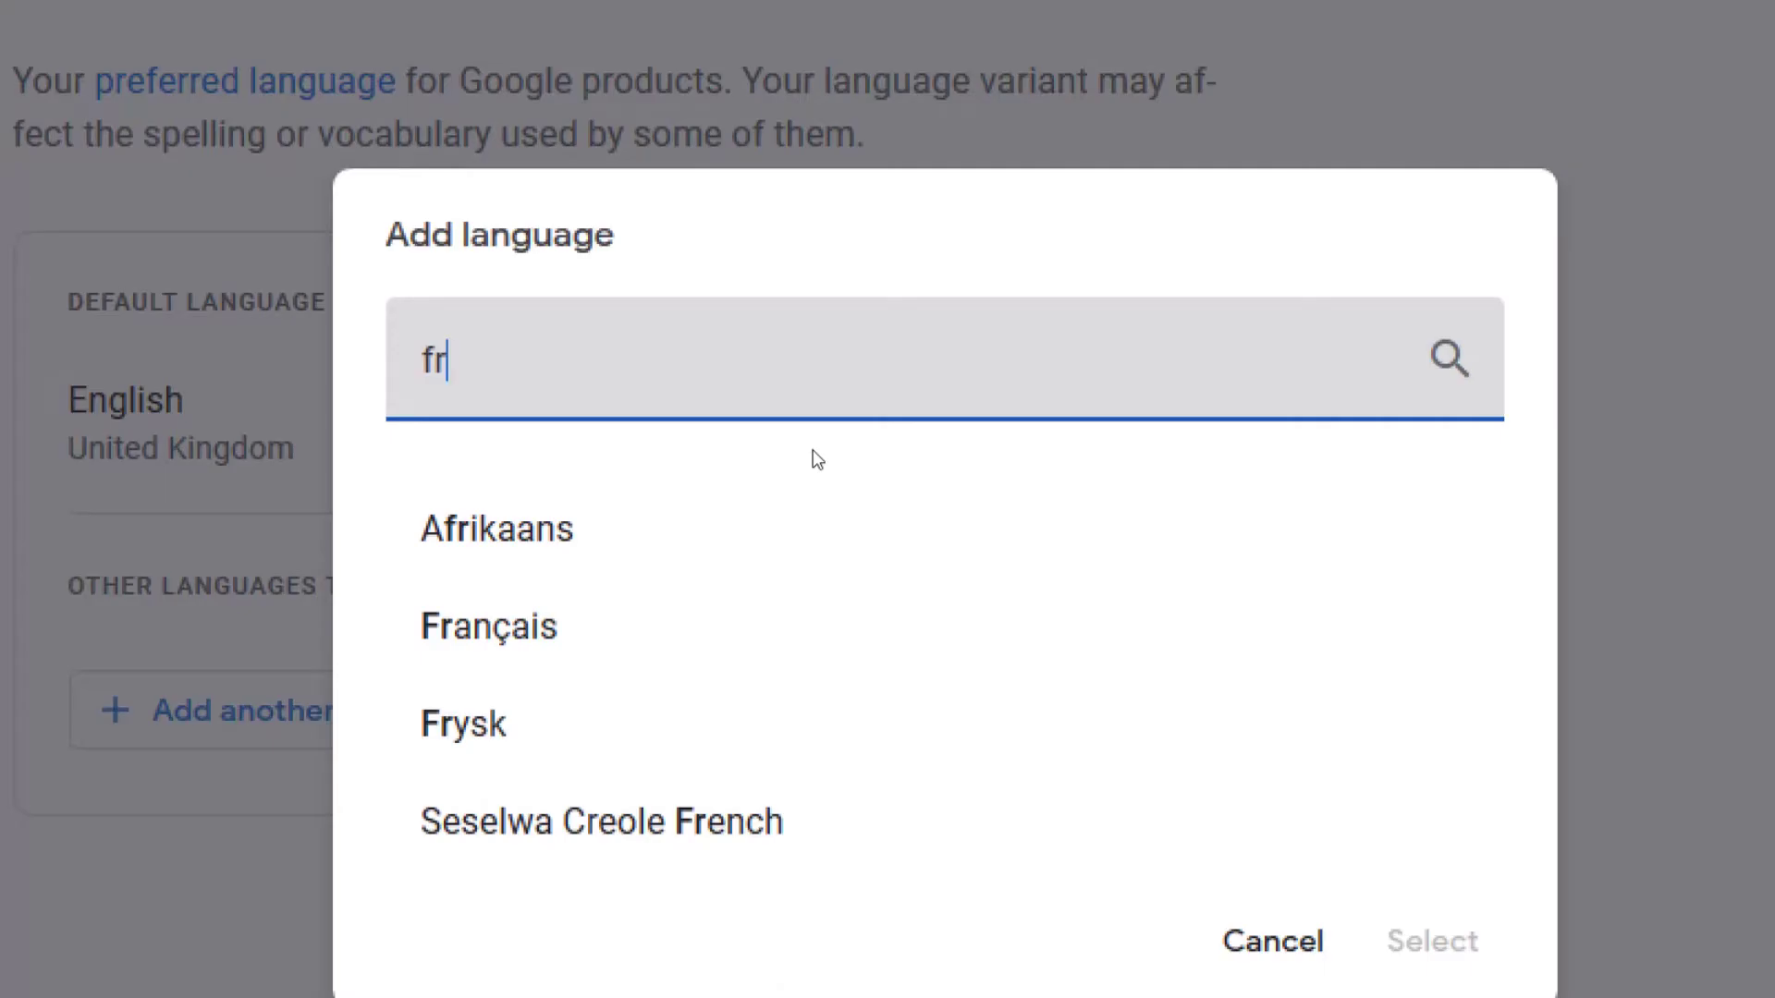
{"action": "type", "text": "ench"}
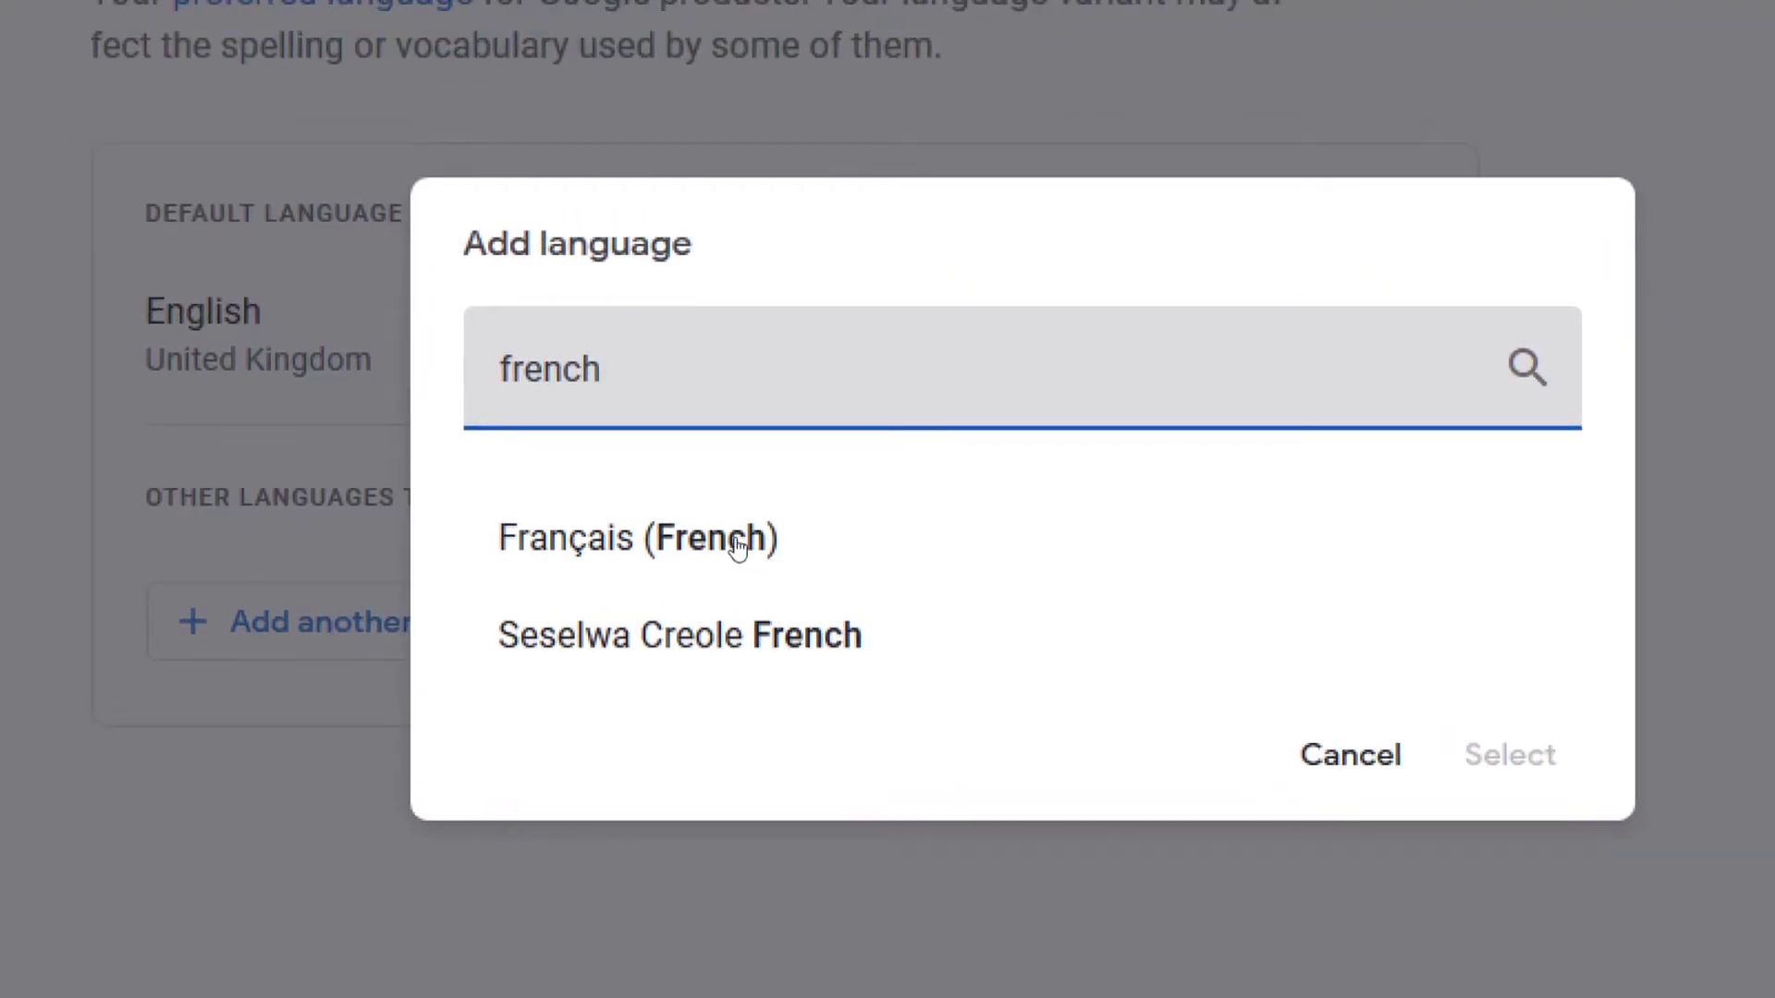
{"action": "left_click", "coordinate": [736, 543]}
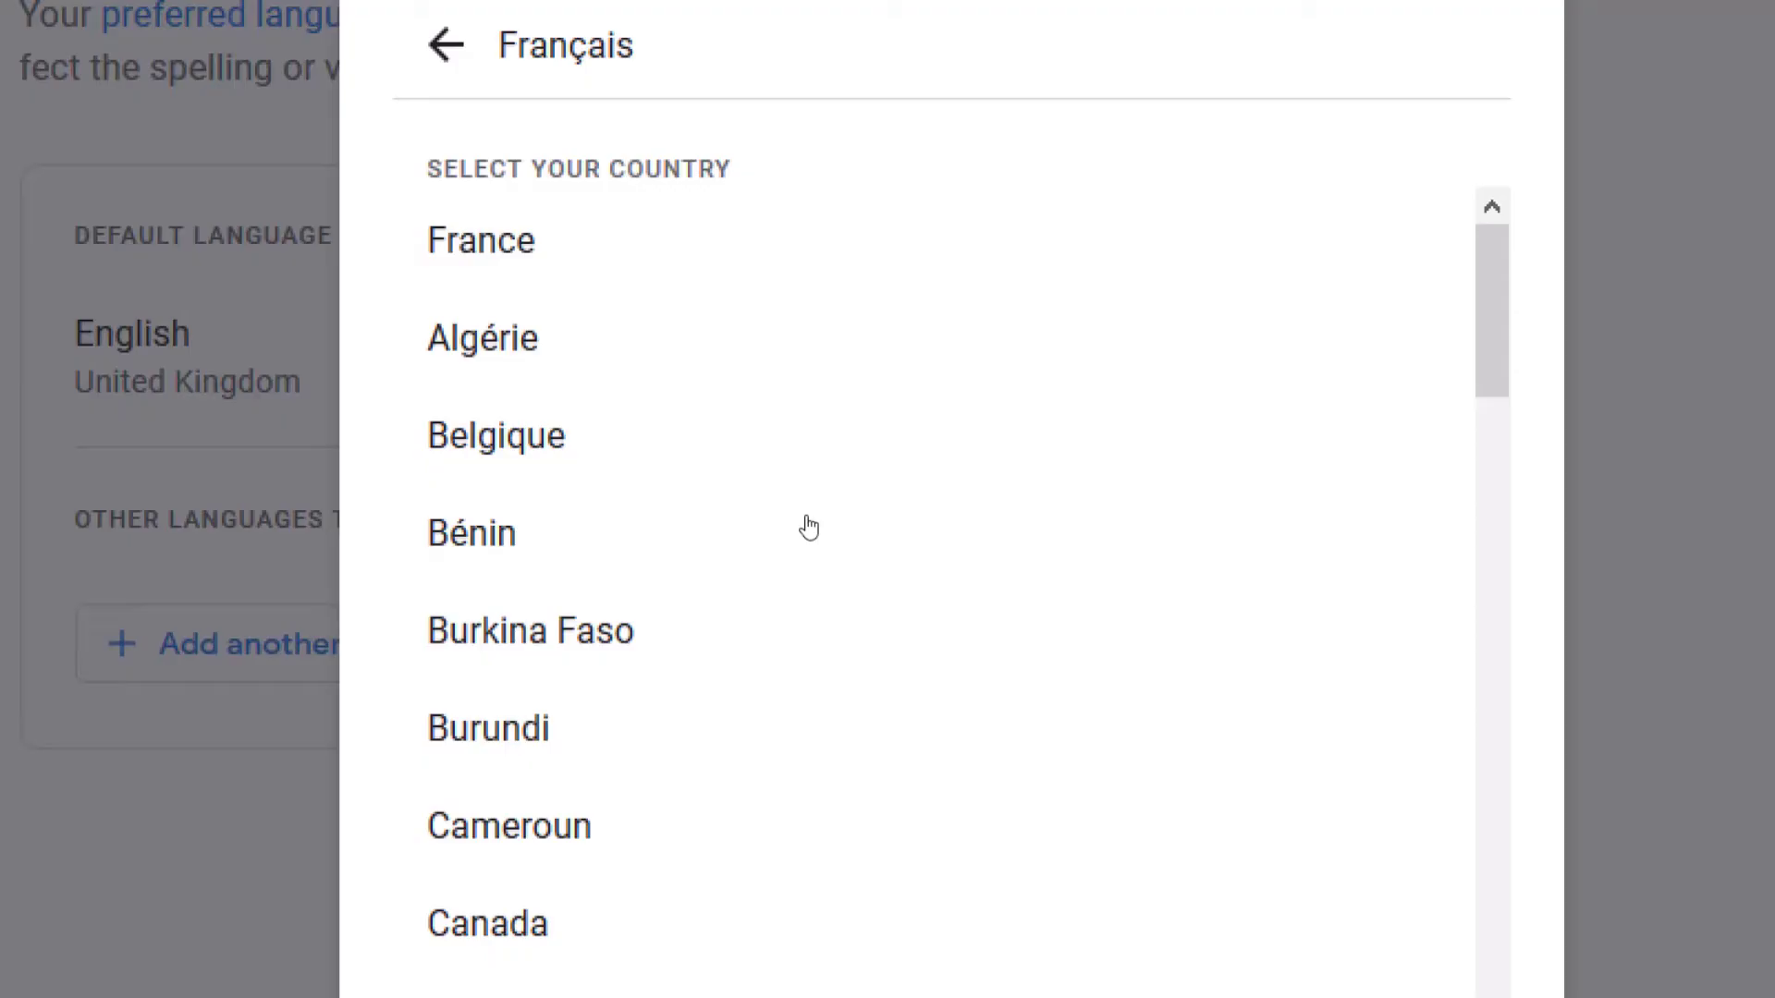
Step: Look through the countries offered for Français, choose France, and apply it as the default language
{"action": "scroll", "coordinate": [817, 686], "scroll_direction": "down", "scroll_amount": 3}
{"action": "scroll", "coordinate": [813, 610], "scroll_direction": "up", "scroll_amount": 1}
{"action": "scroll", "coordinate": [814, 610], "scroll_direction": "down", "scroll_amount": 4}
{"action": "scroll", "coordinate": [814, 610], "scroll_direction": "up", "scroll_amount": 3}
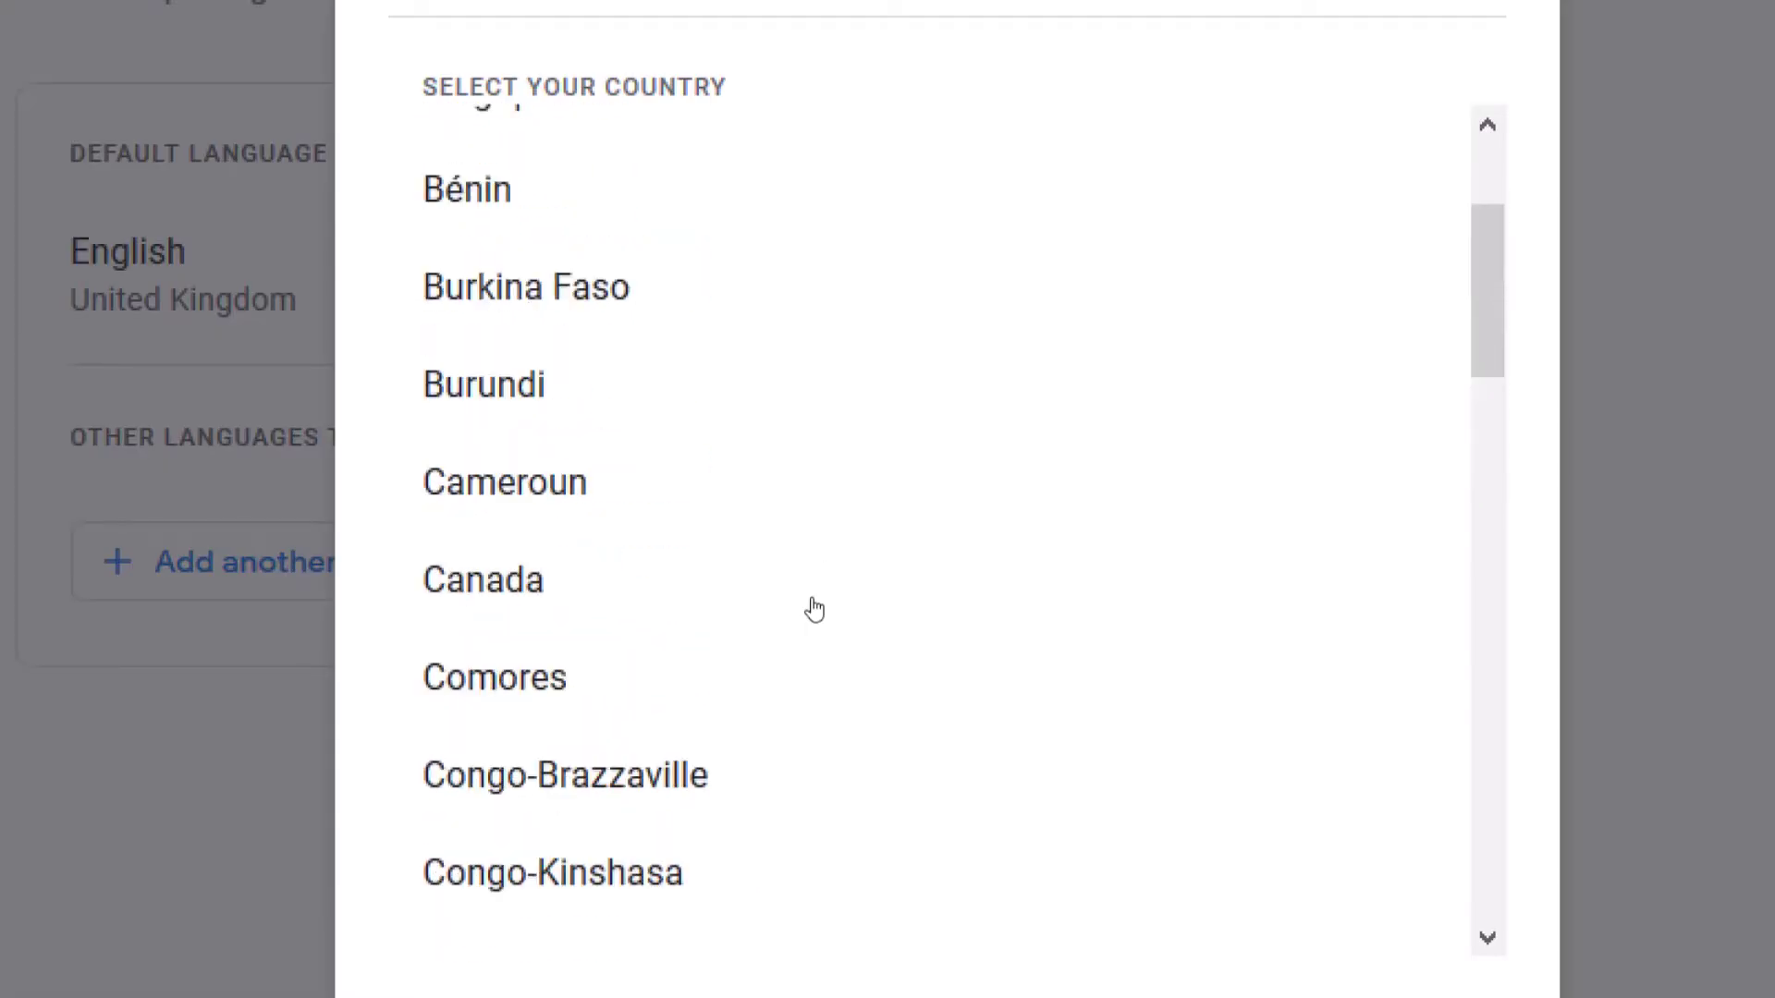
{"action": "scroll", "coordinate": [814, 610], "scroll_direction": "up", "scroll_amount": 3}
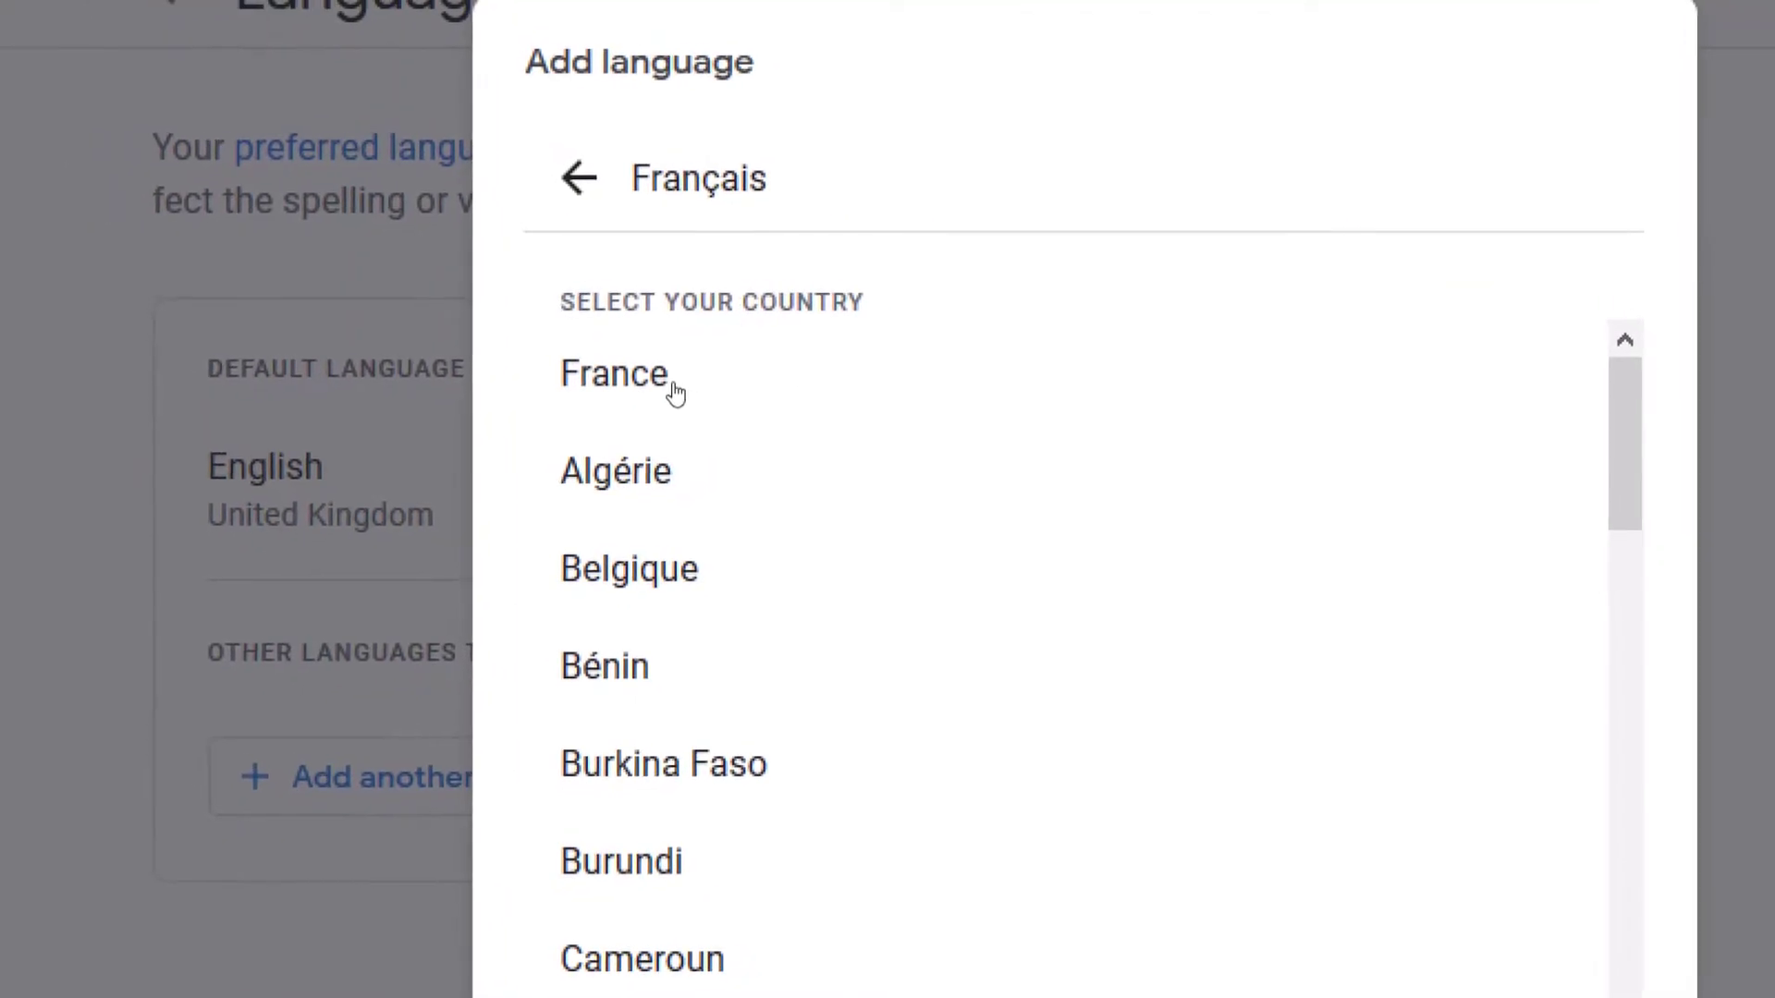
{"action": "left_click", "coordinate": [660, 385]}
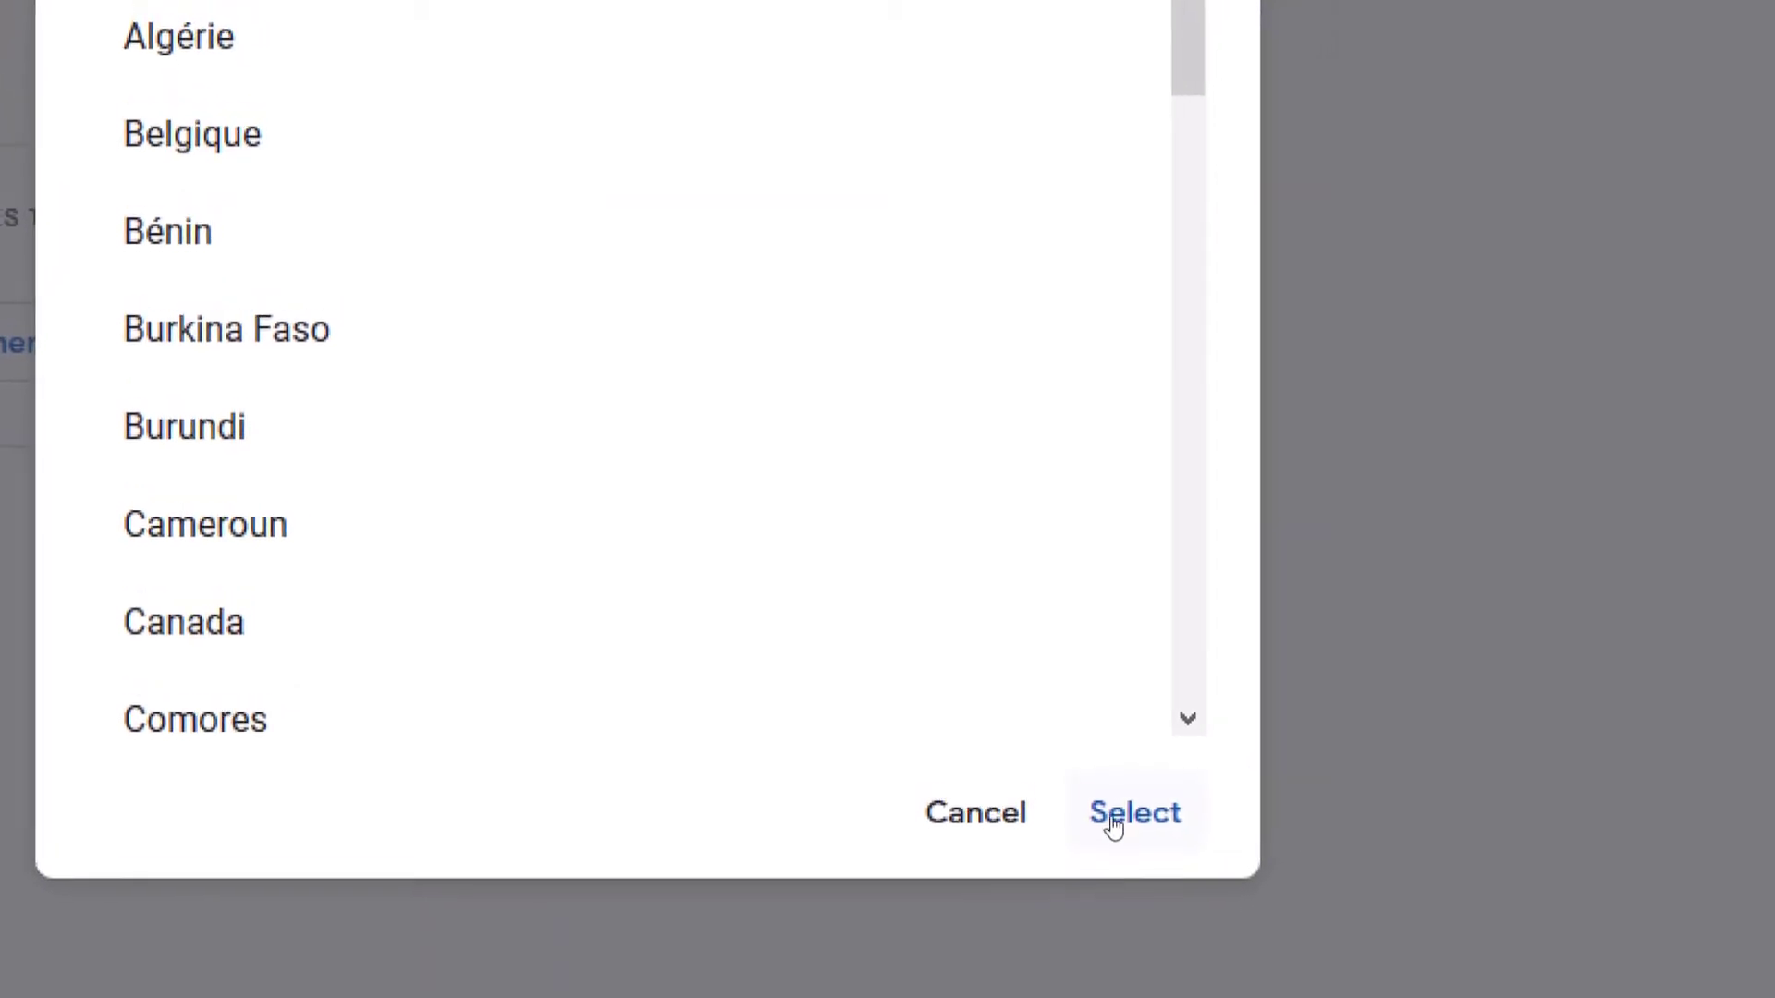
{"action": "left_click", "coordinate": [1113, 822]}
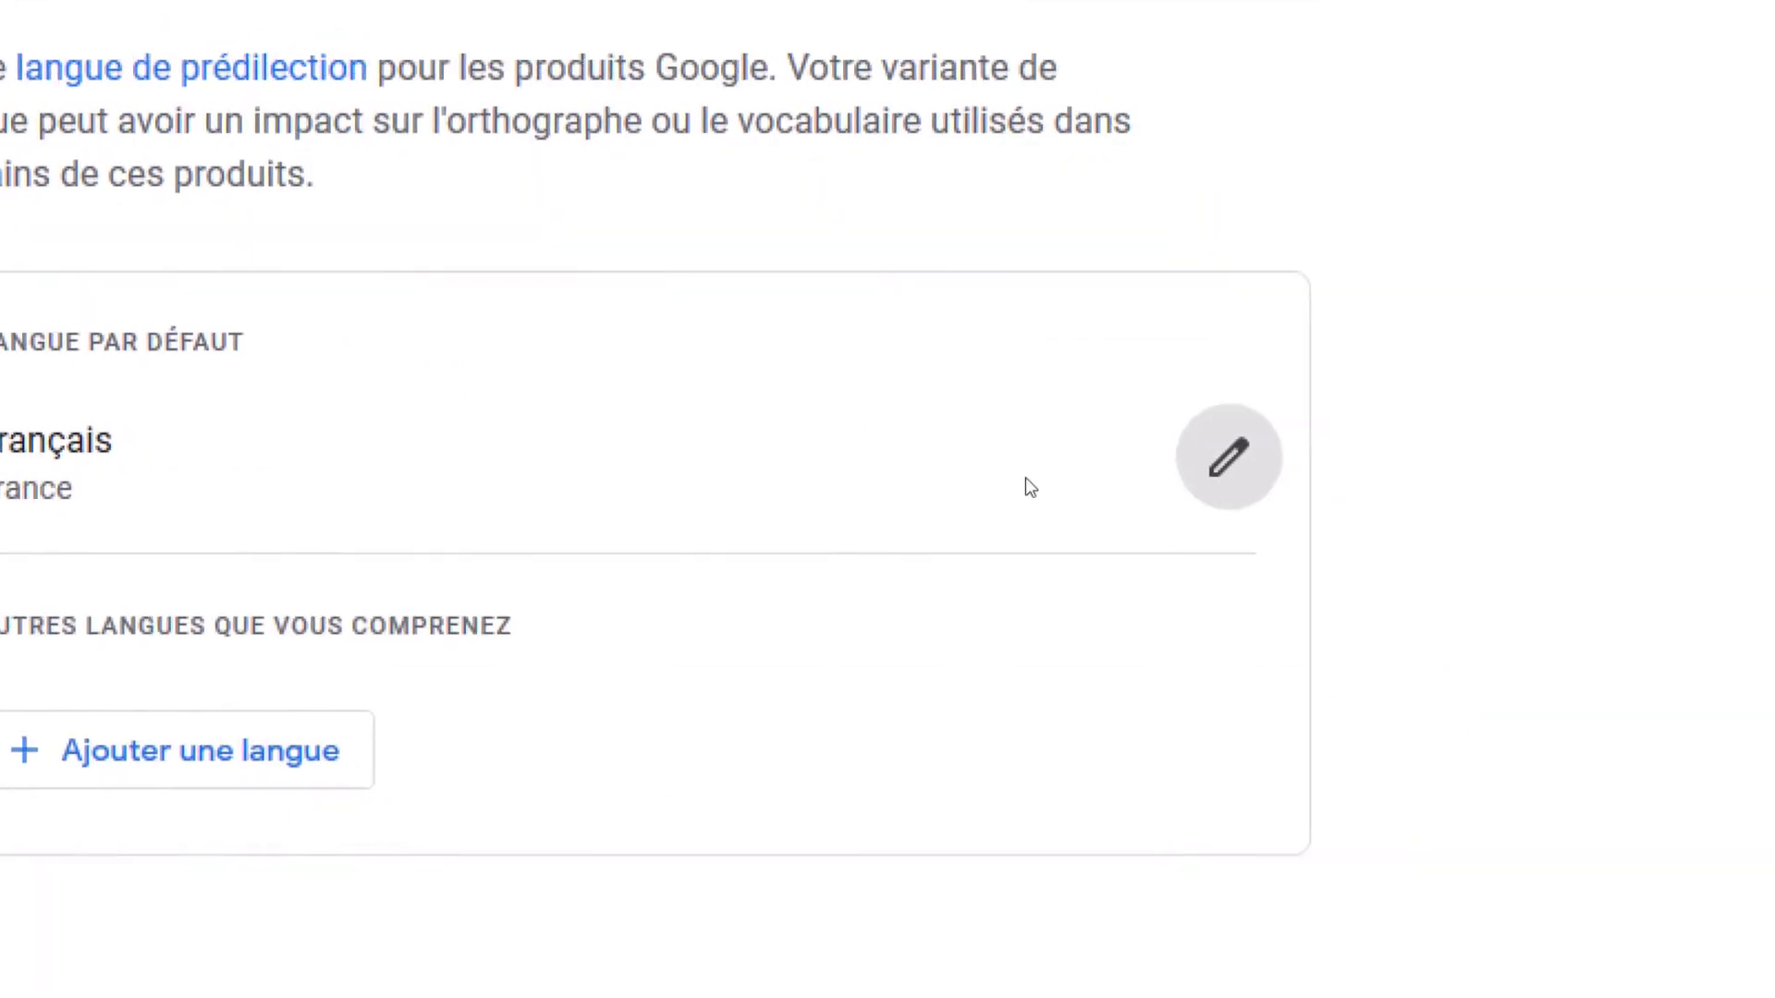
Step: Reopen the choice of default language and cancel it without picking another language
{"action": "left_click", "coordinate": [1065, 488]}
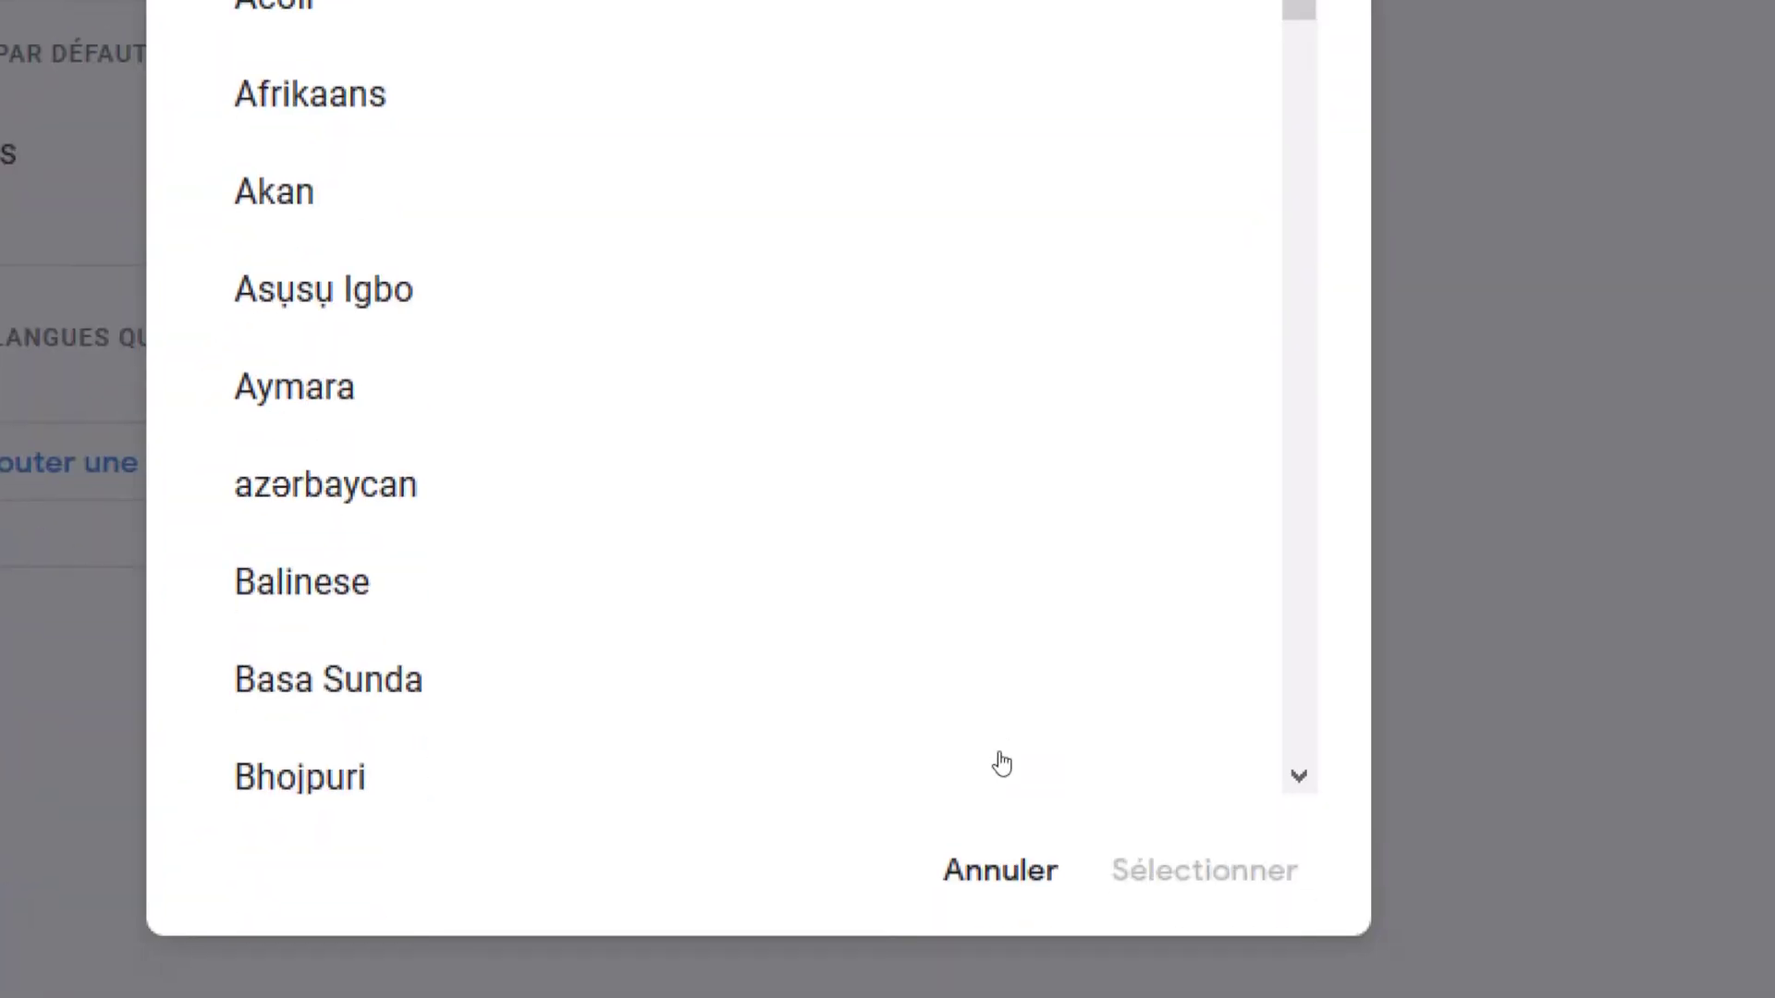
{"action": "left_click", "coordinate": [998, 796]}
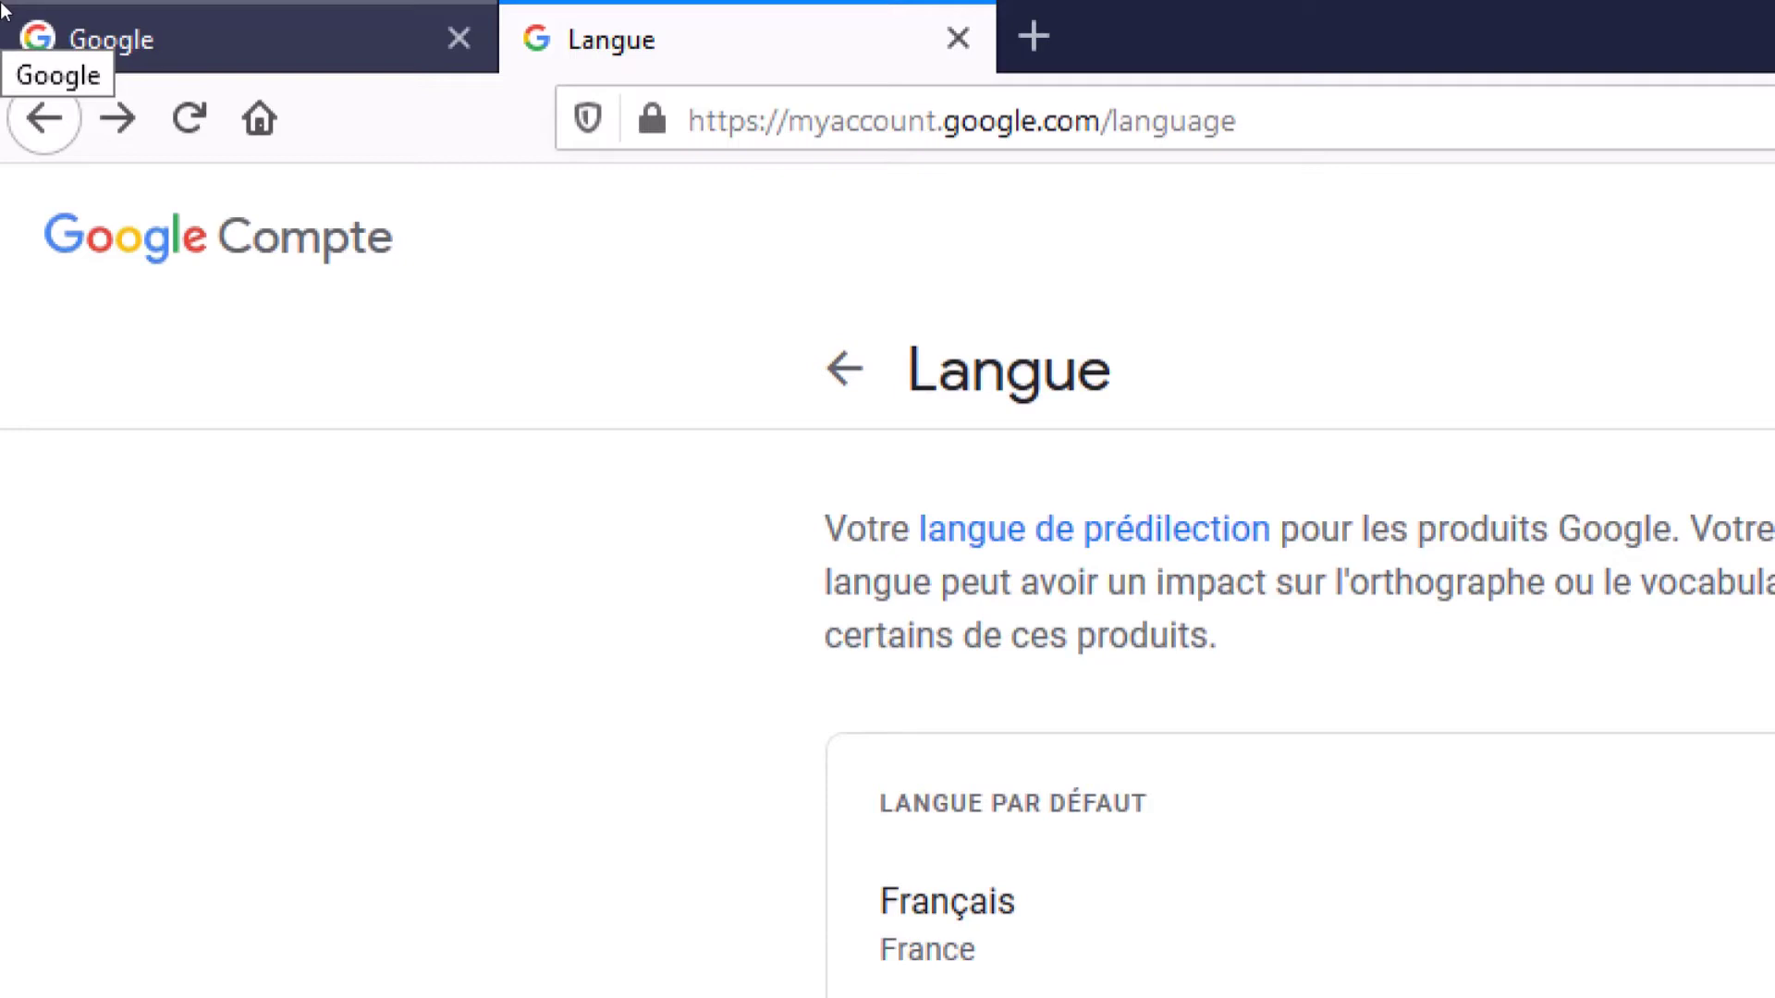
Step: Load google.com in a new browser tab and open the list of Google apps to check the interface language
{"action": "left_click", "coordinate": [517, 22]}
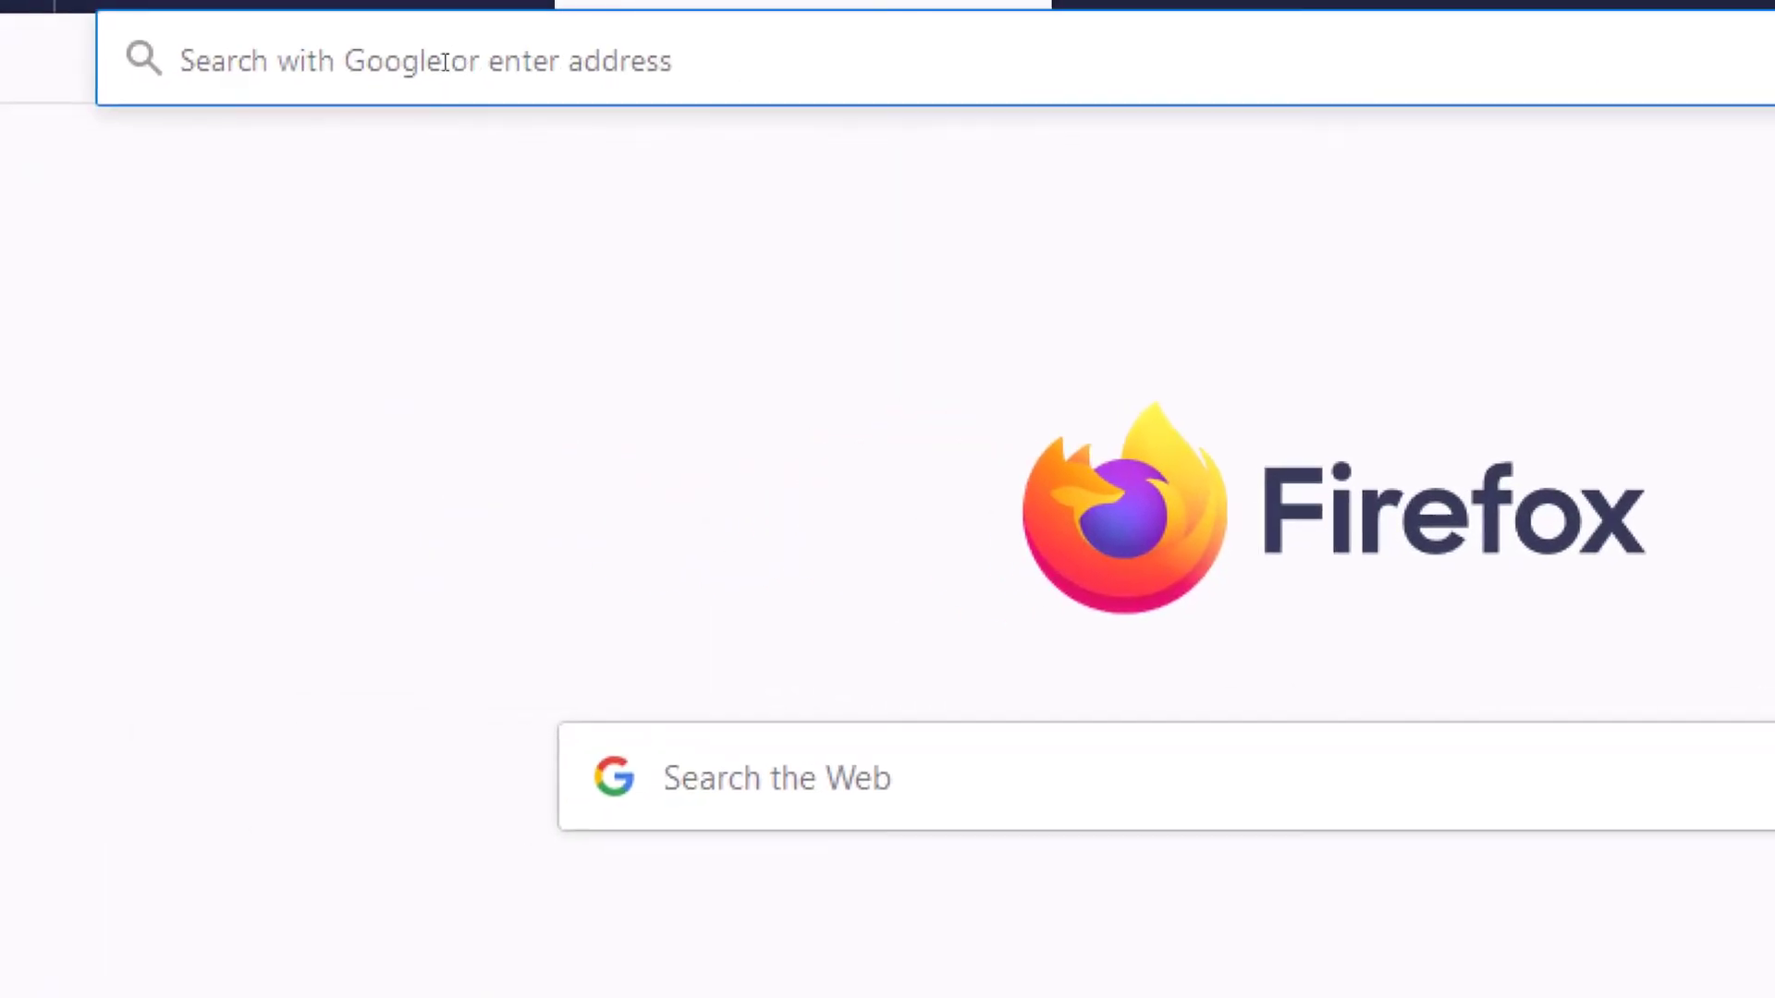
{"action": "left_click", "coordinate": [448, 63]}
{"action": "type", "text": "google.com/"}
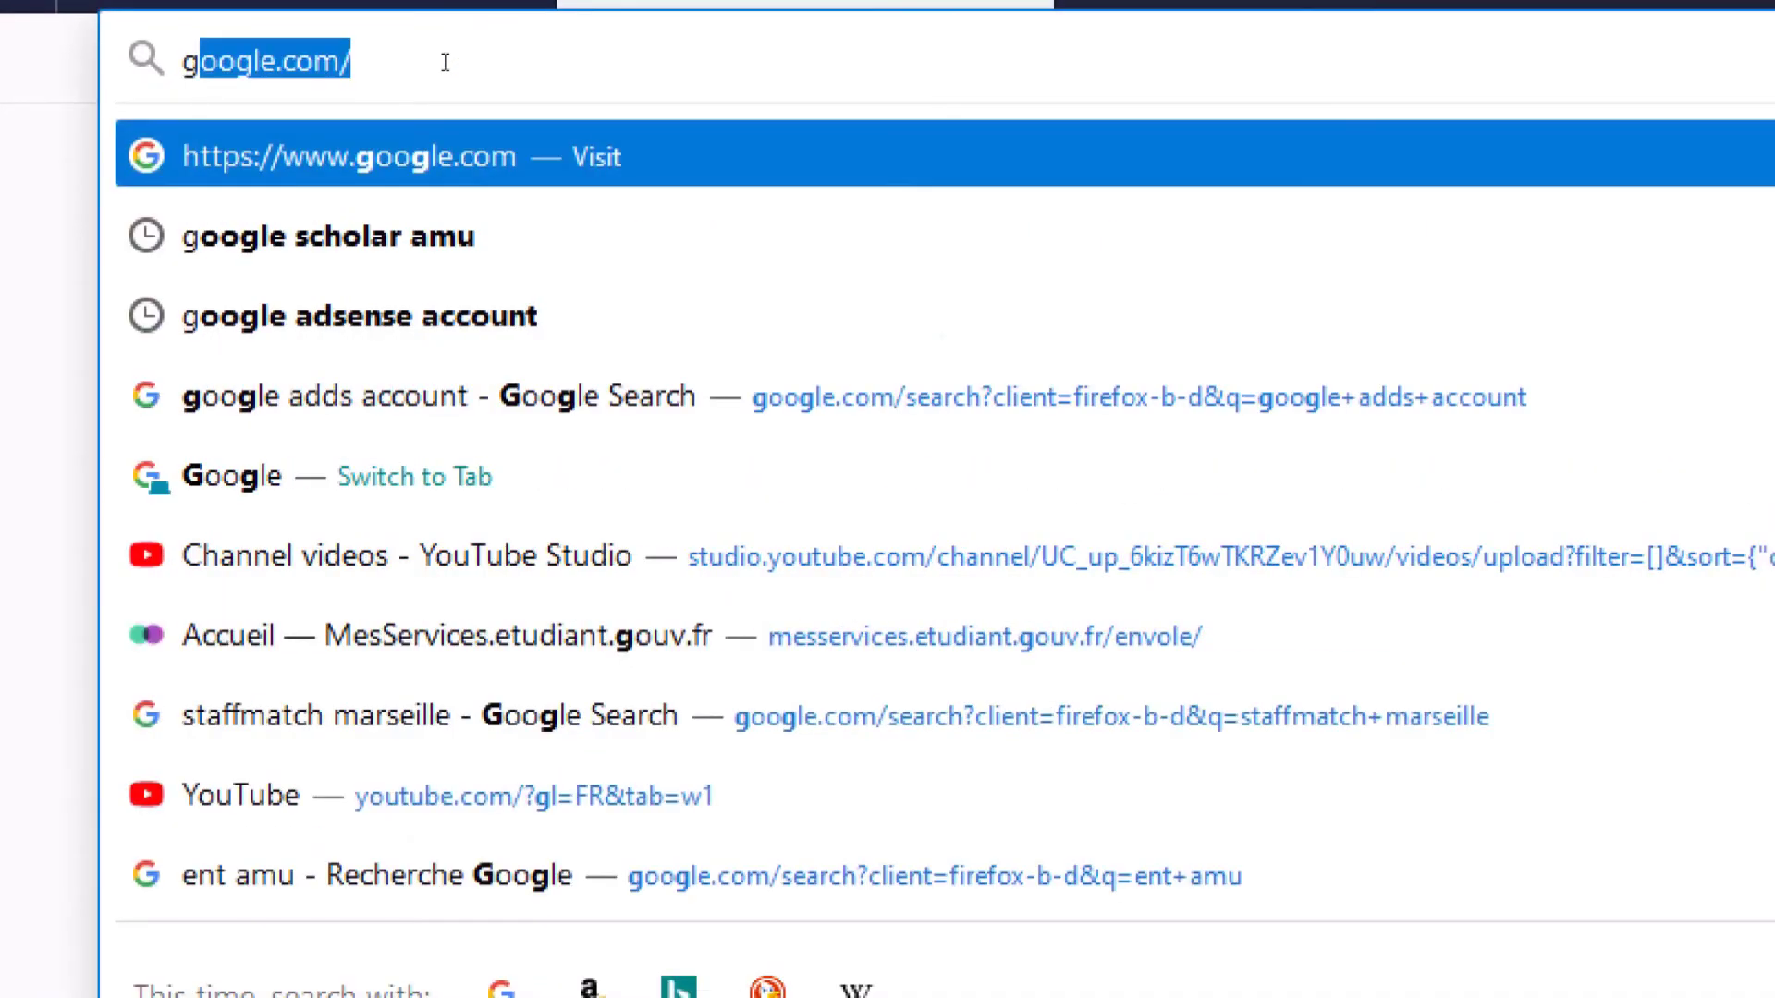
{"action": "key", "text": "Return"}
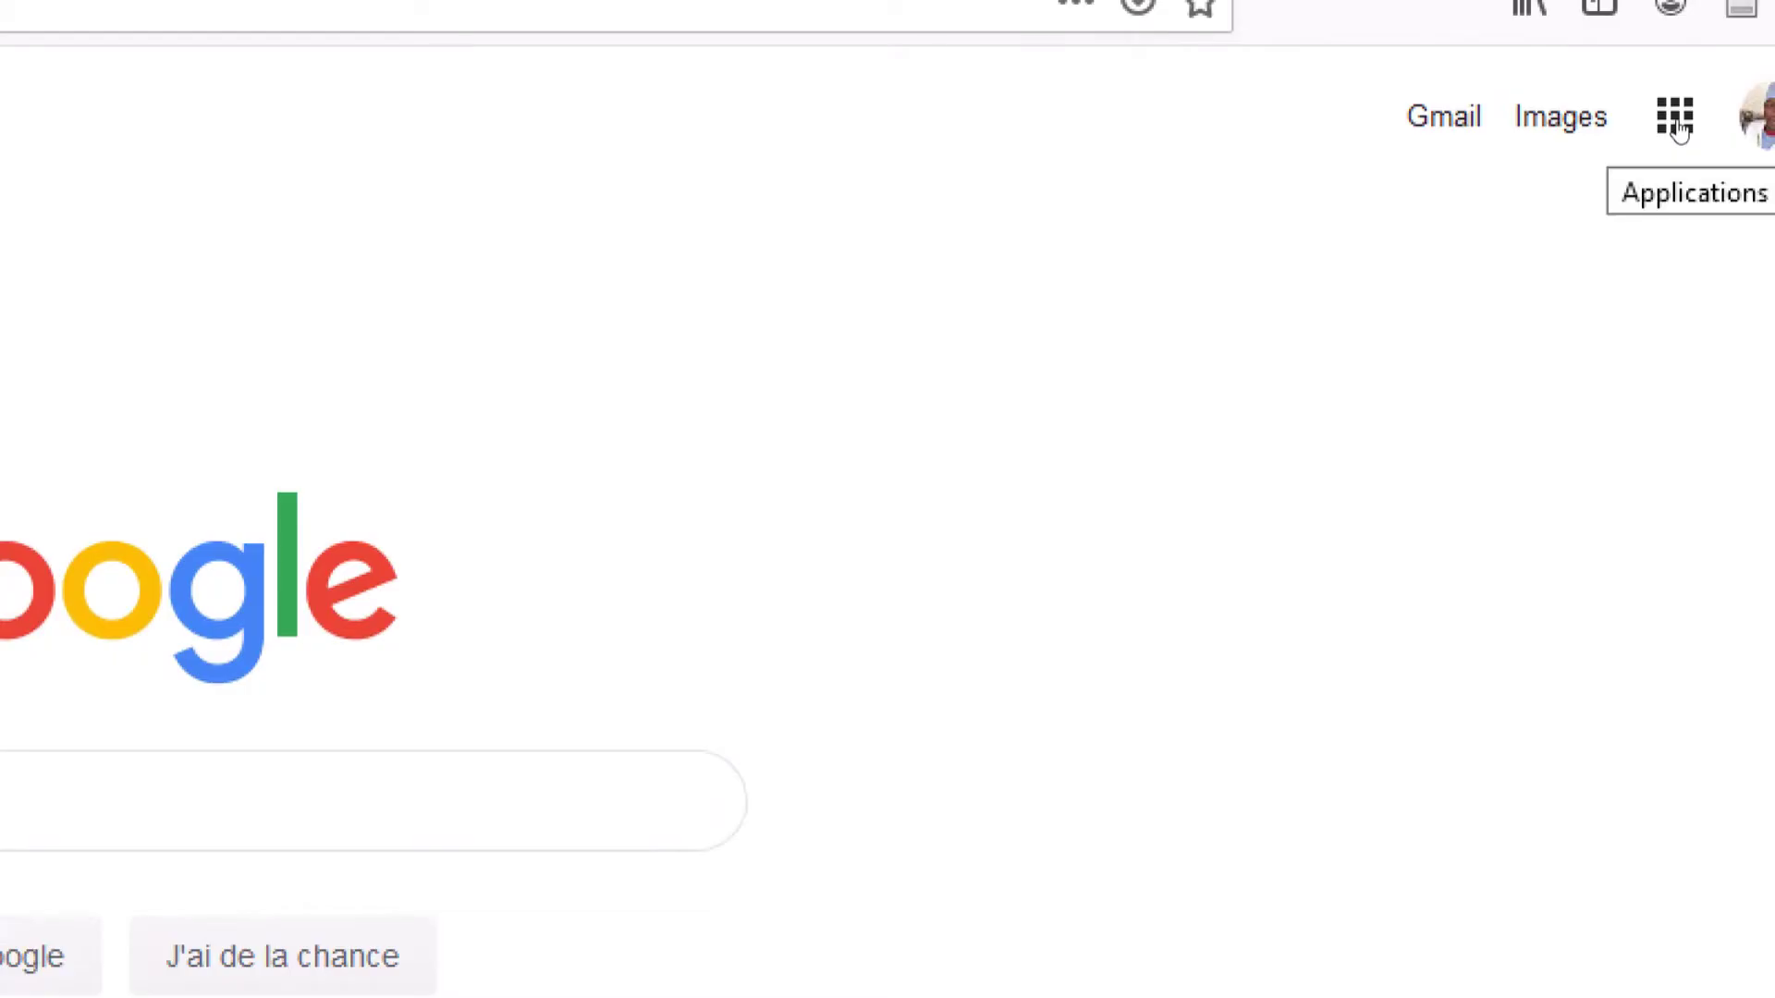
{"action": "left_click", "coordinate": [1675, 118]}
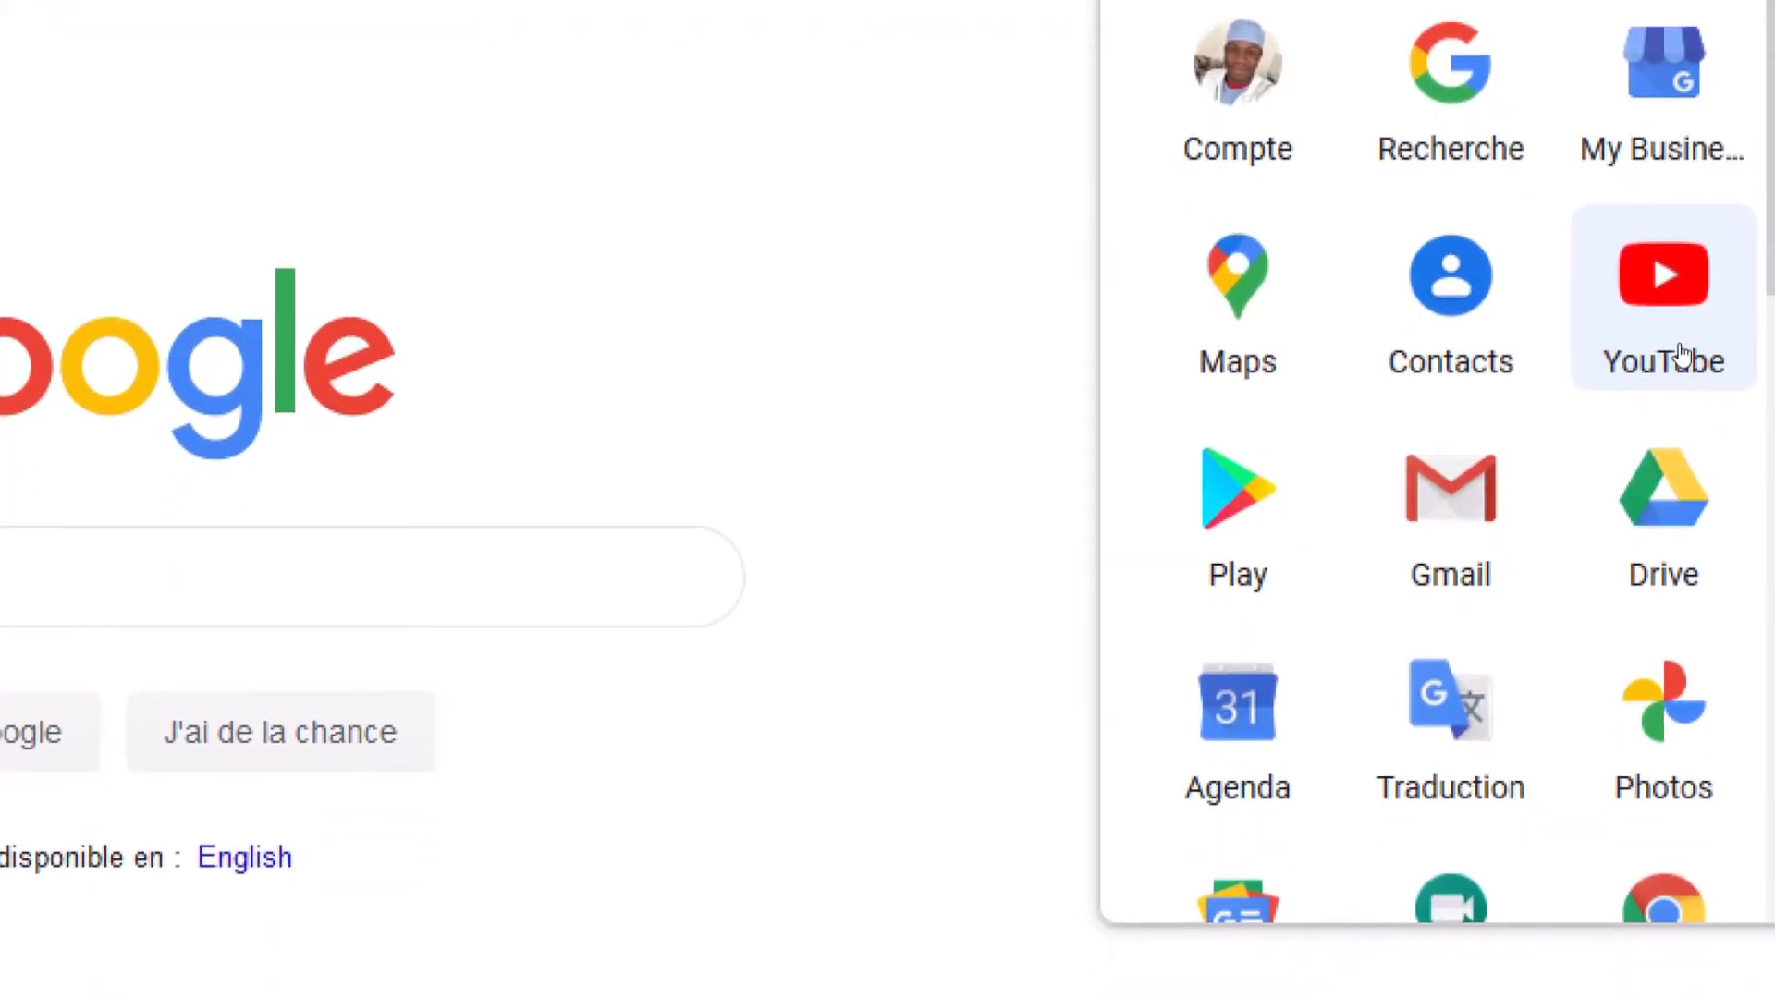
Step: Look through the French names in the list of Google apps and try to open Gmail
{"action": "scroll", "coordinate": [1689, 441], "scroll_direction": "down", "scroll_amount": 4}
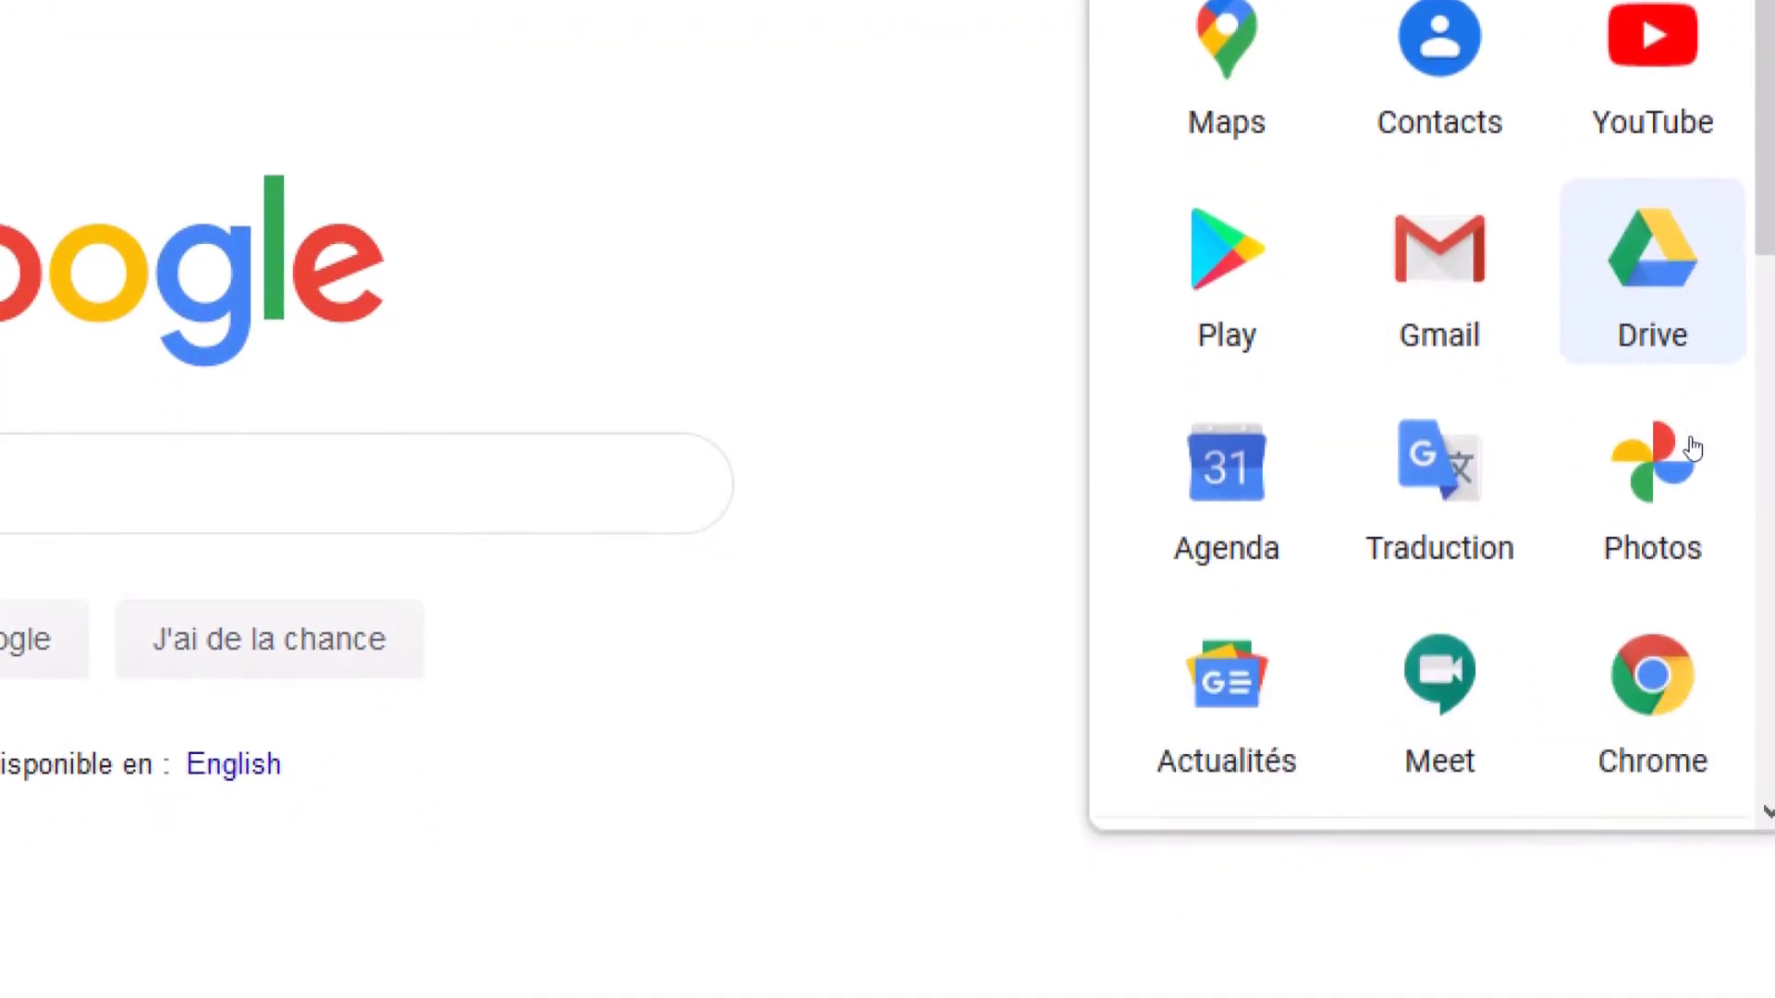
{"action": "scroll", "coordinate": [1692, 448], "scroll_direction": "down", "scroll_amount": 5}
{"action": "scroll", "coordinate": [1692, 448], "scroll_direction": "up", "scroll_amount": 8}
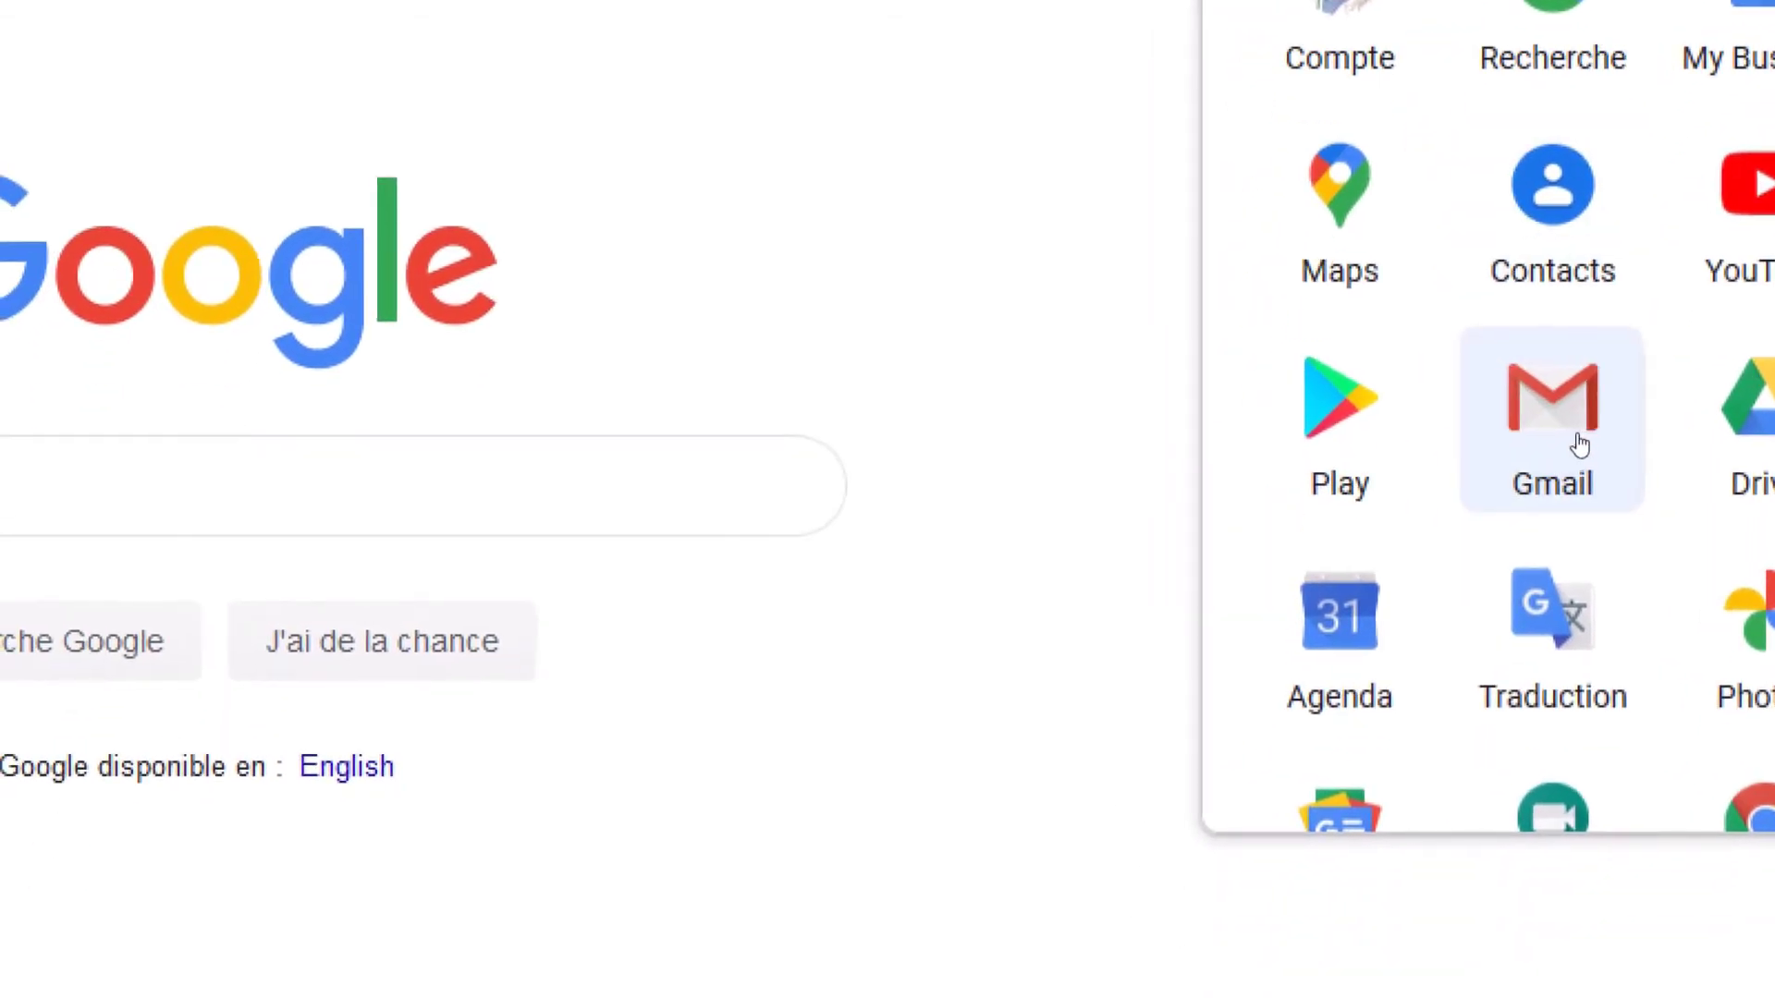
{"action": "left_click", "coordinate": [1579, 445]}
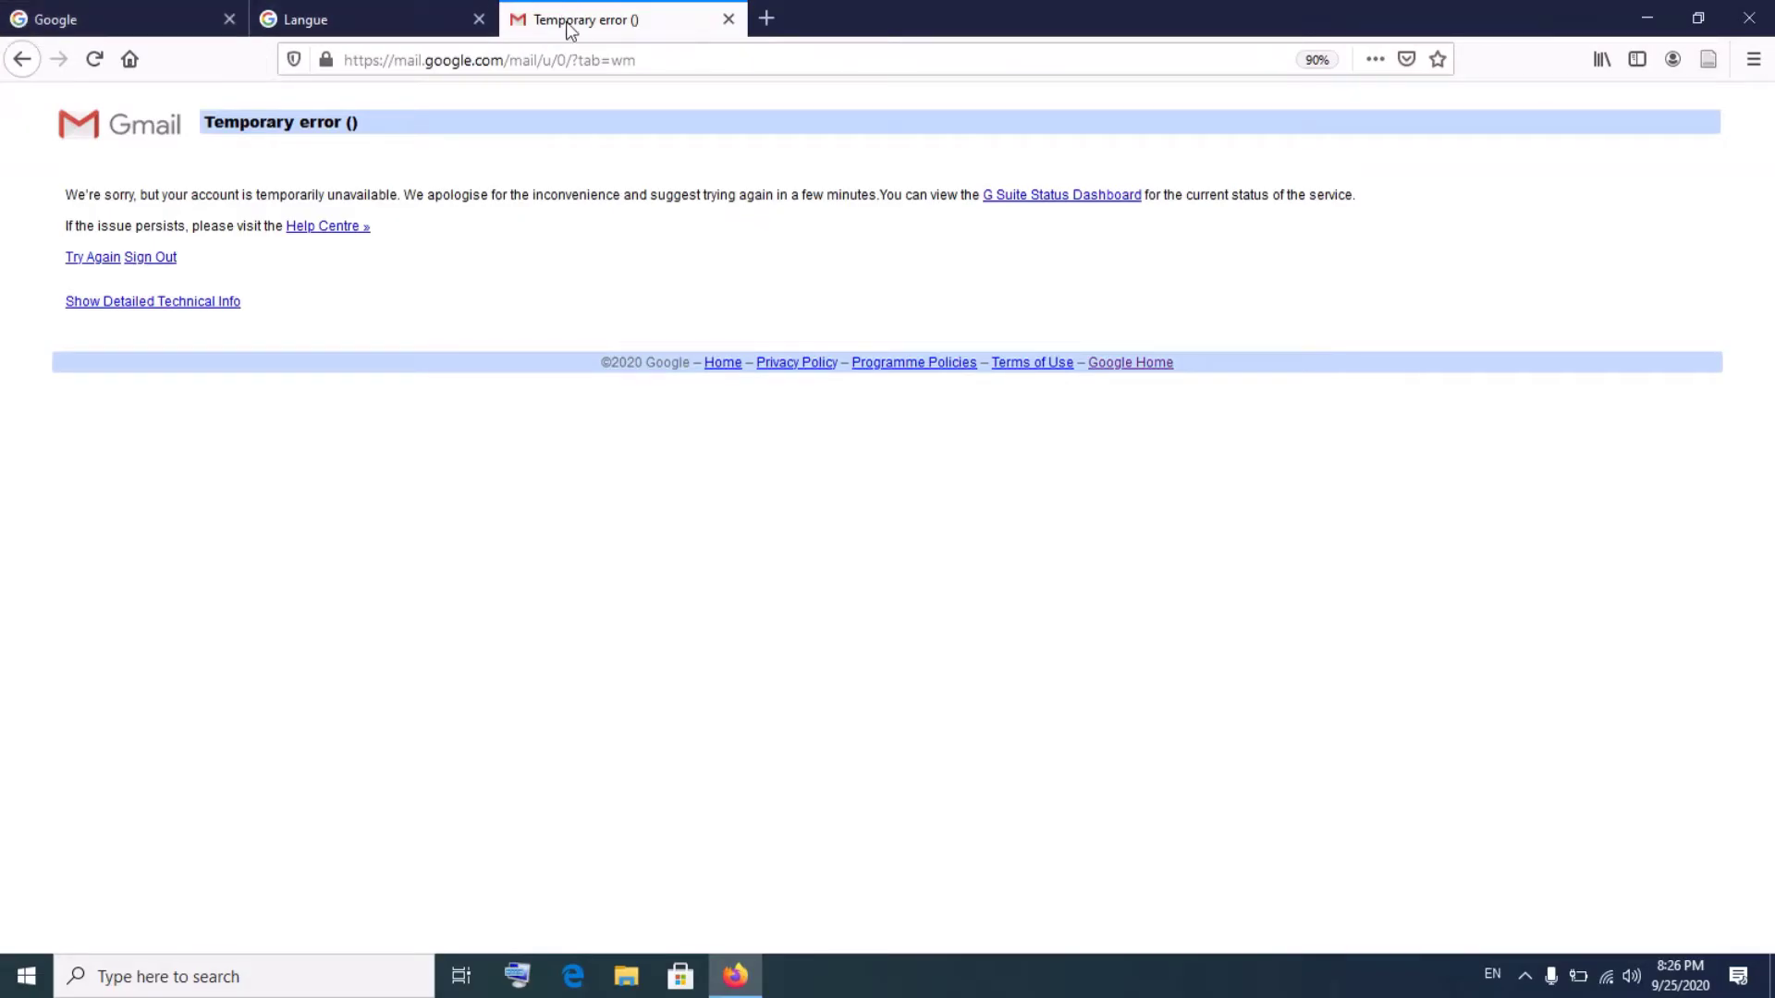
Step: Load google.com again in the current tab and open Gmail from the list of Google apps
{"action": "left_click", "coordinate": [561, 61]}
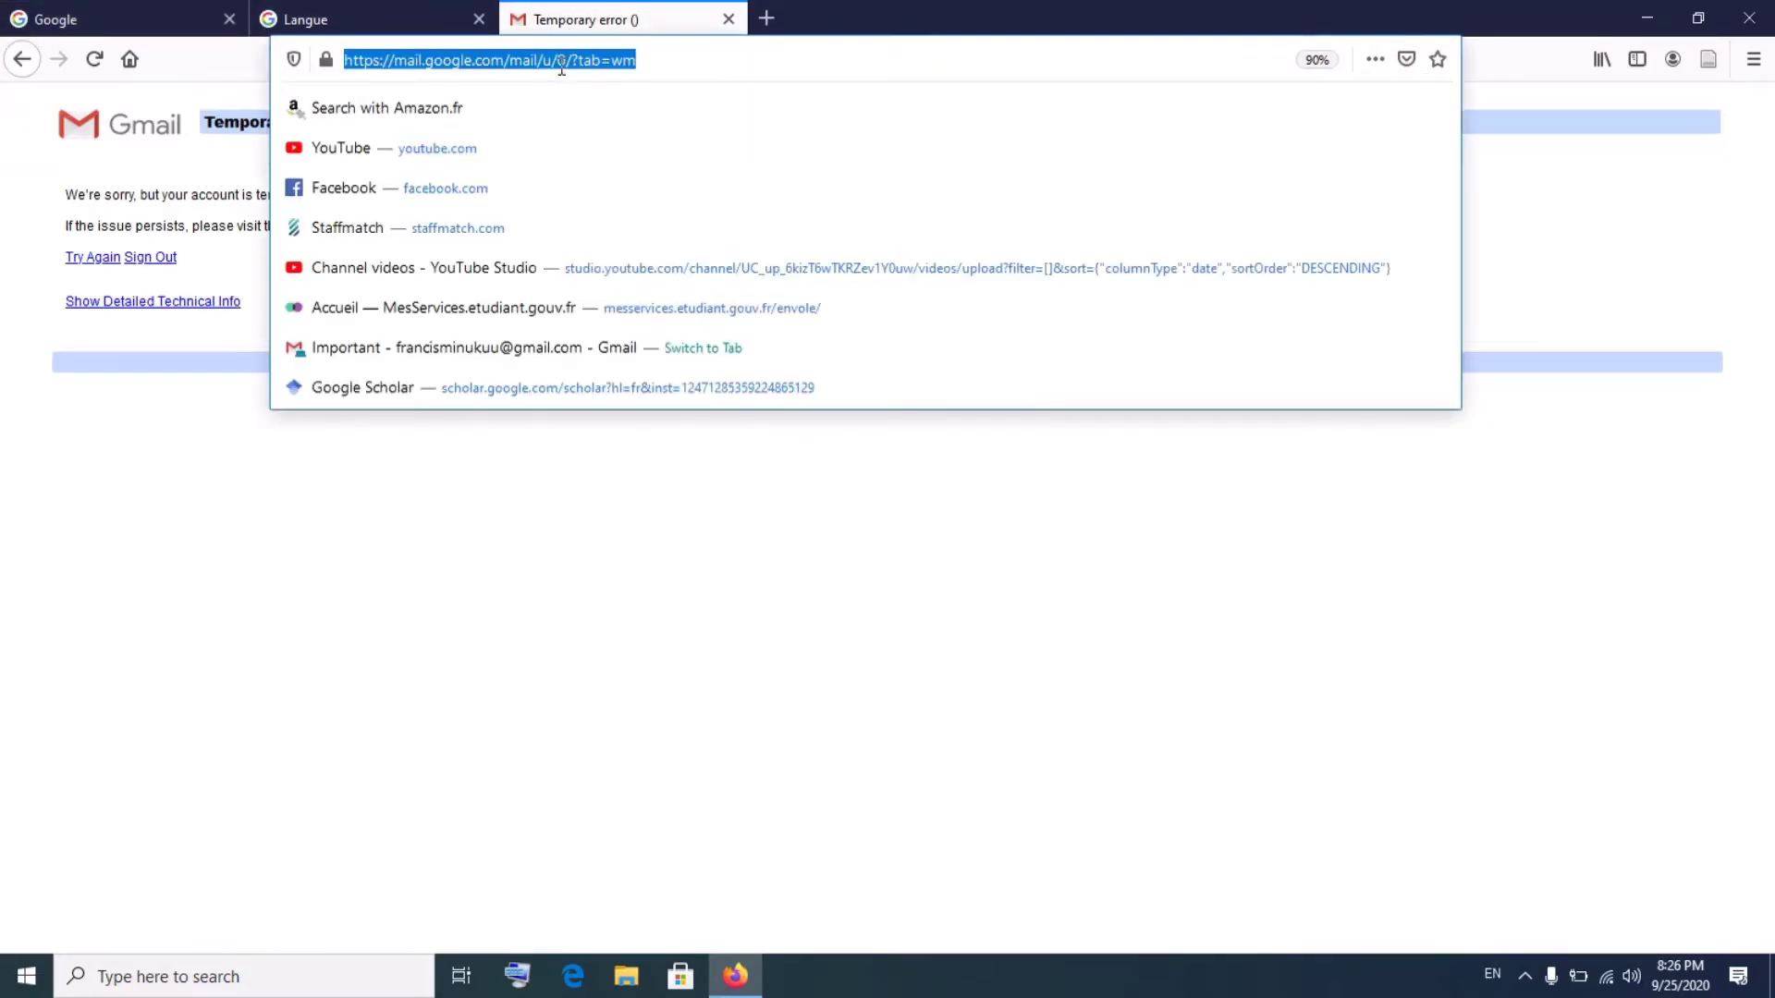
{"action": "type", "text": "google.com/"}
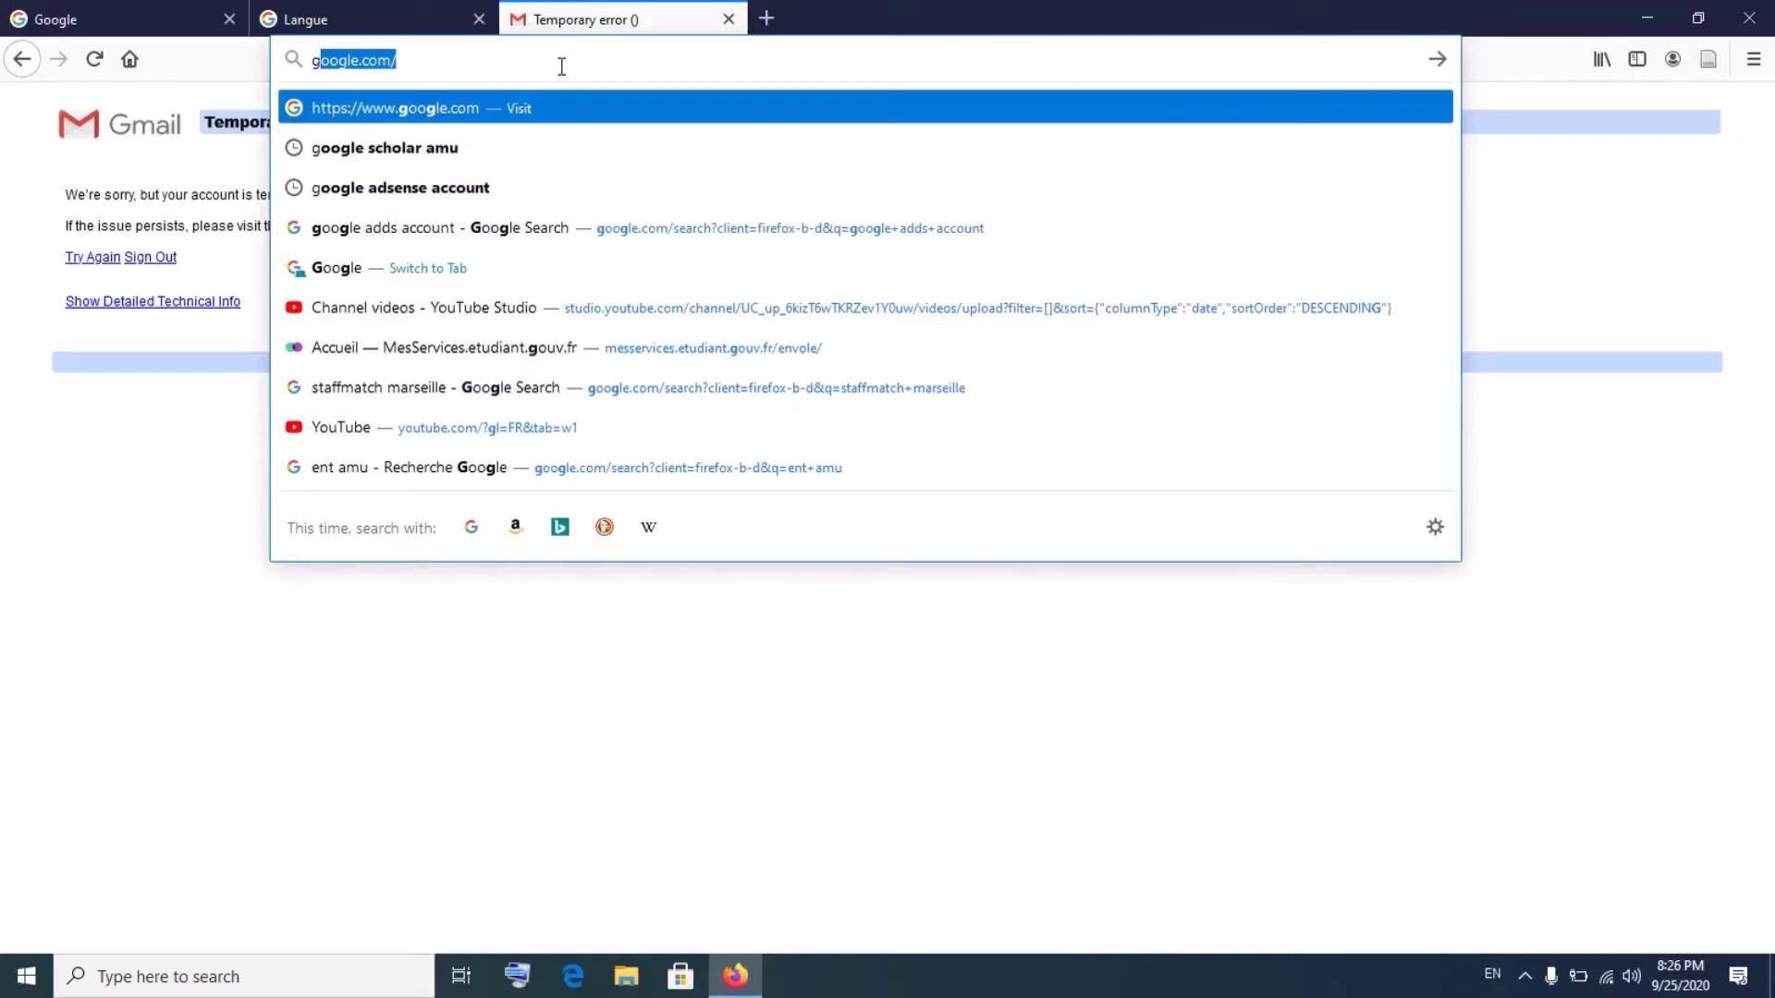
{"action": "key", "text": "Return"}
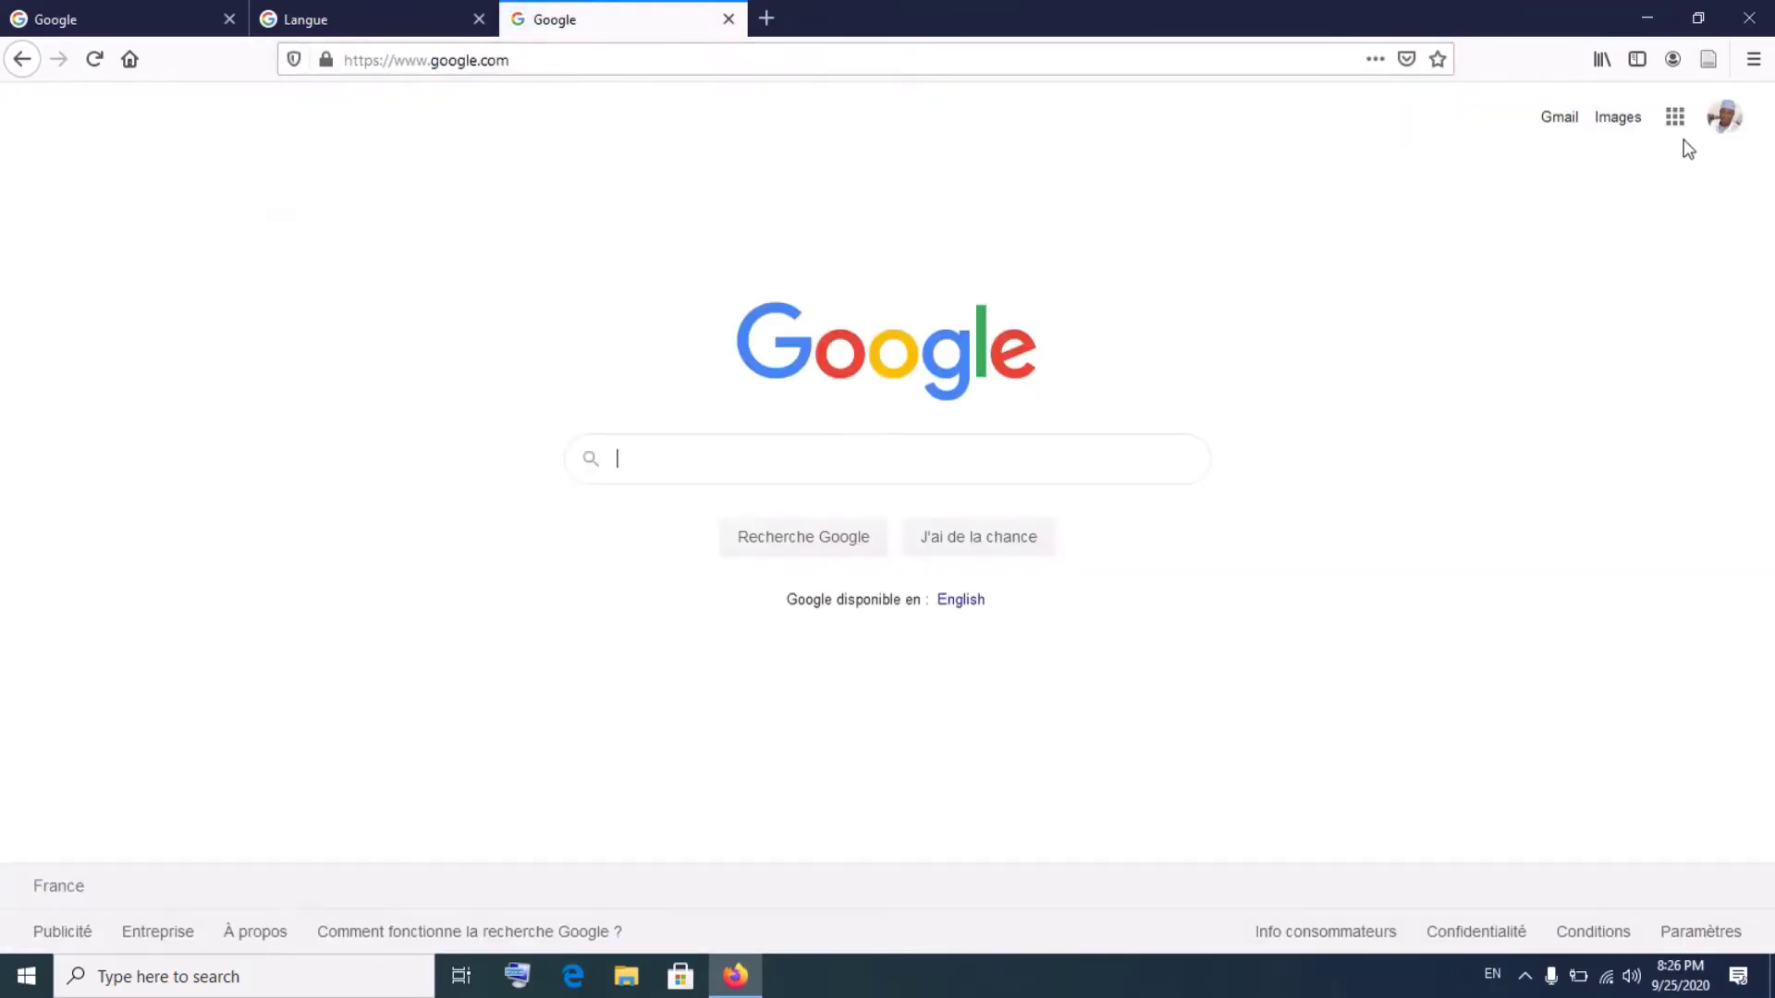
{"action": "left_click", "coordinate": [1675, 118]}
{"action": "left_click", "coordinate": [1565, 424]}
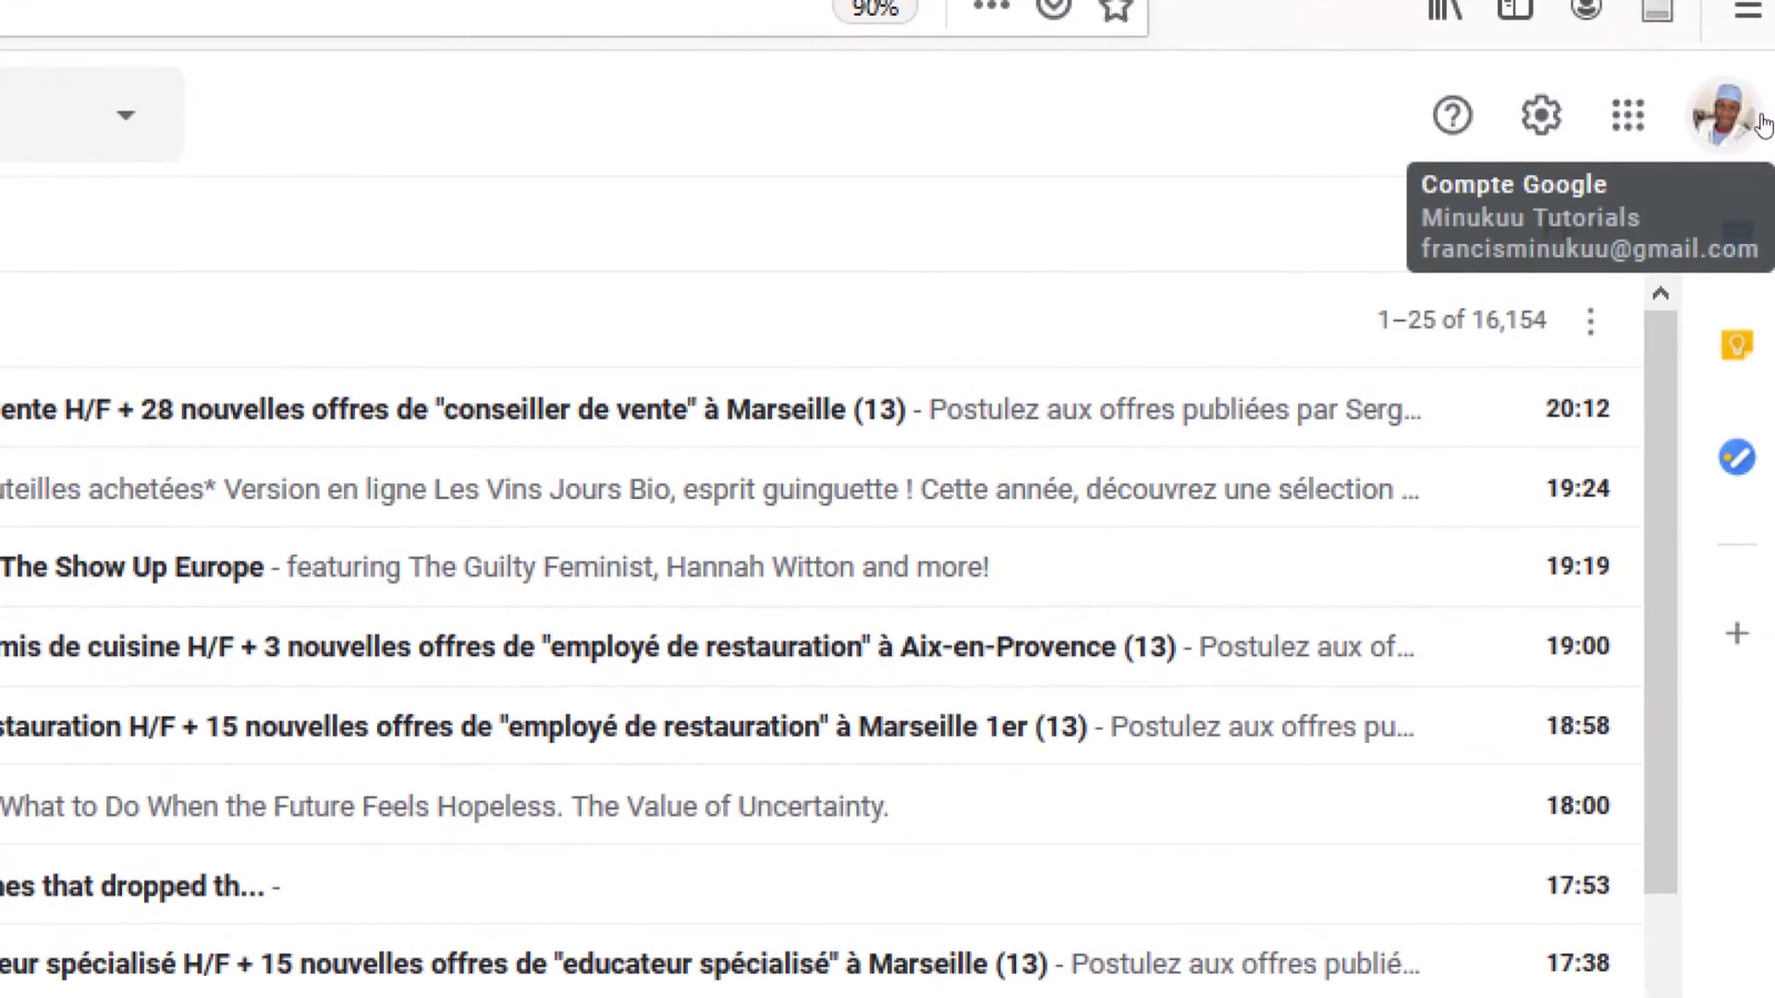
Step: Sign out of the Google Account from Gmail and sign back in to the same account with the account password
{"action": "left_click", "coordinate": [1739, 109]}
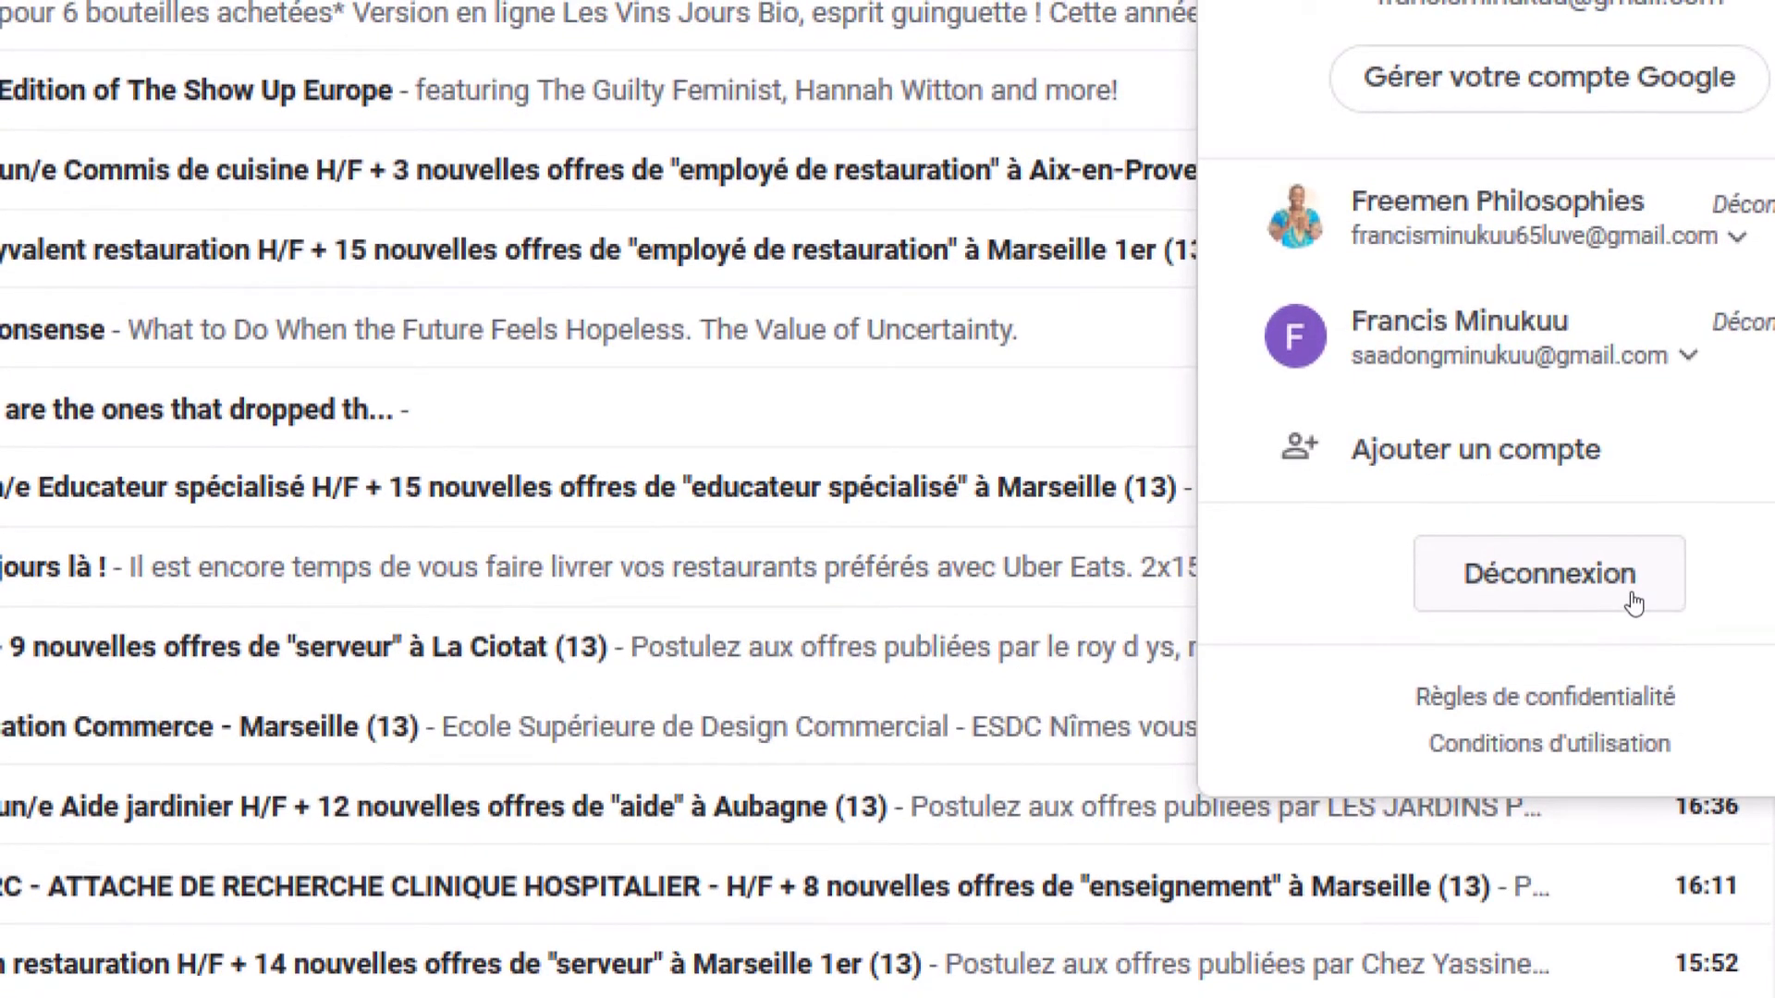
{"action": "left_click", "coordinate": [1633, 603]}
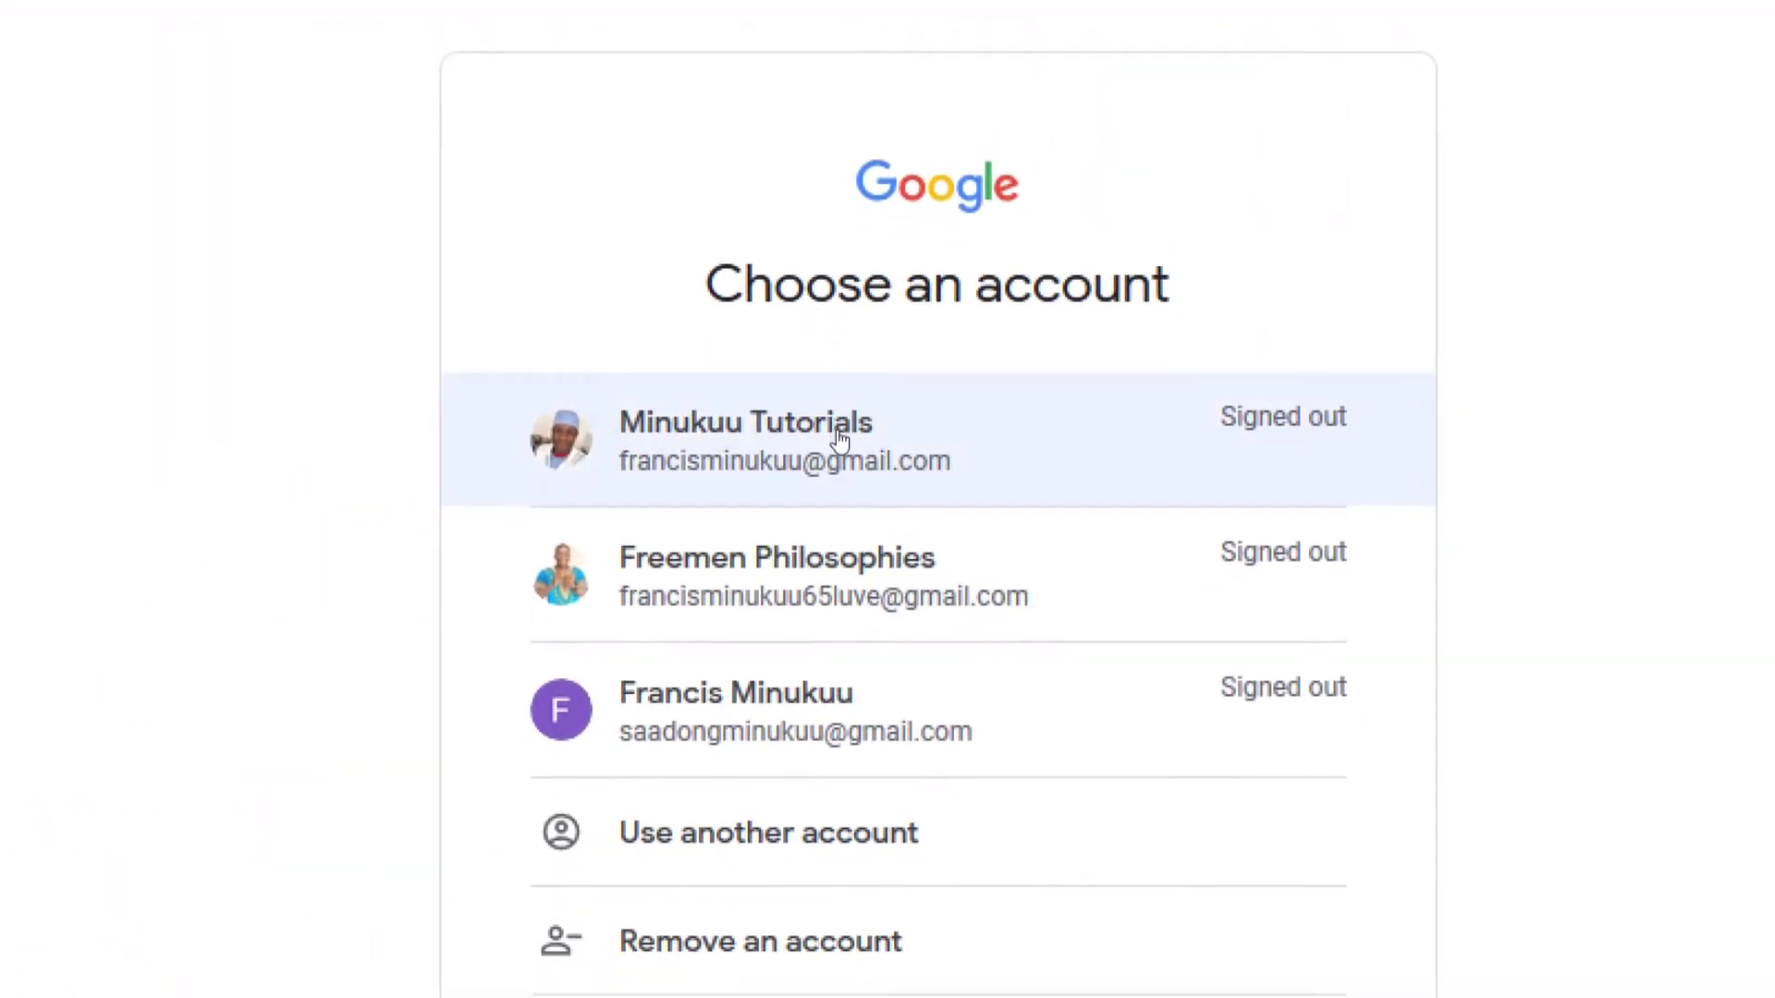
{"action": "left_click", "coordinate": [788, 435]}
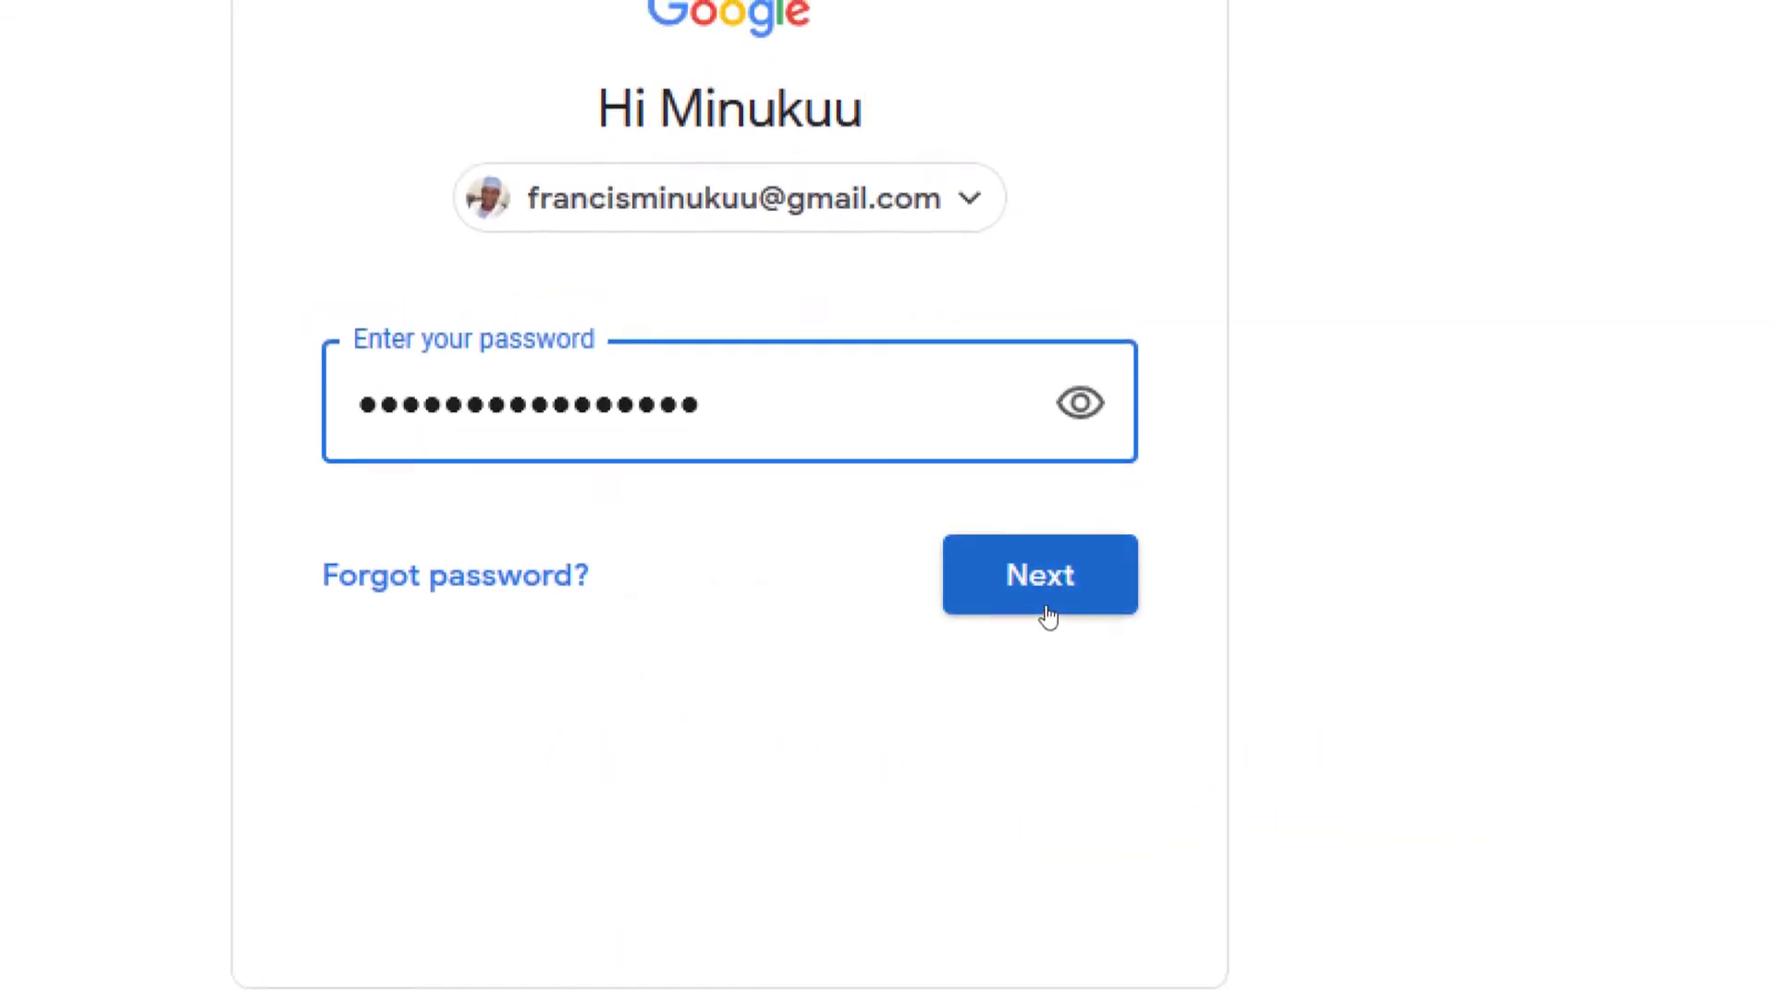
{"action": "left_click", "coordinate": [1300, 775]}
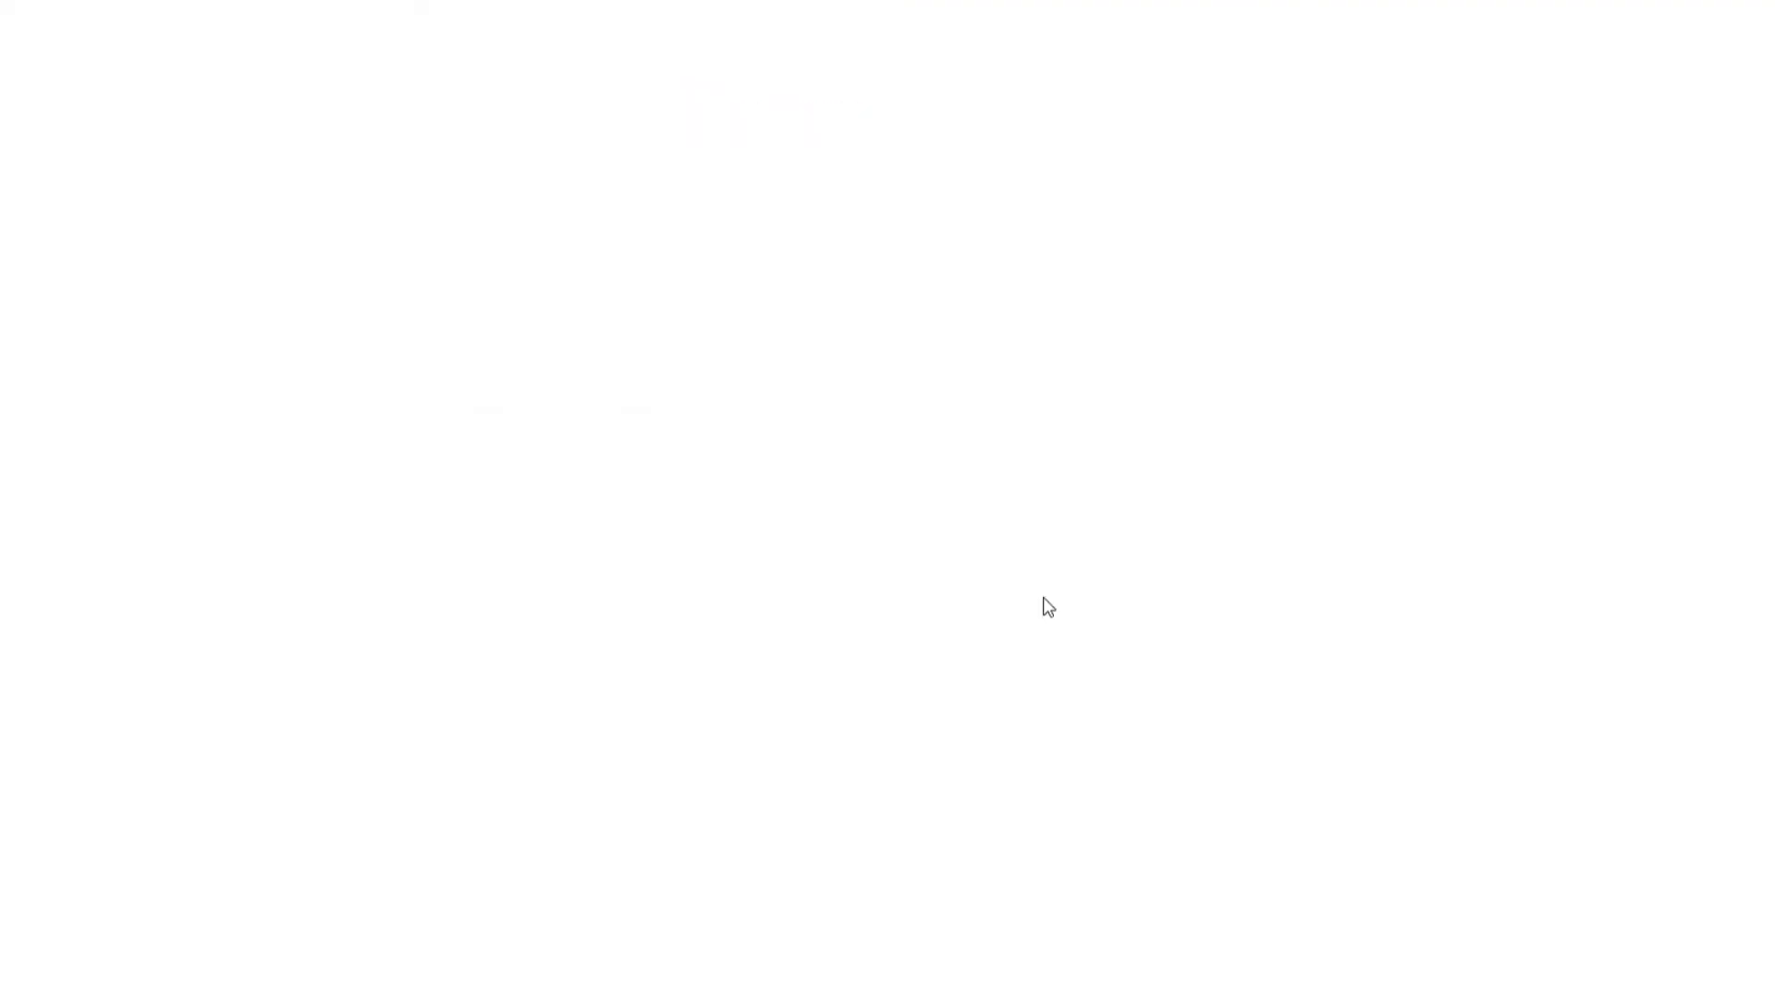
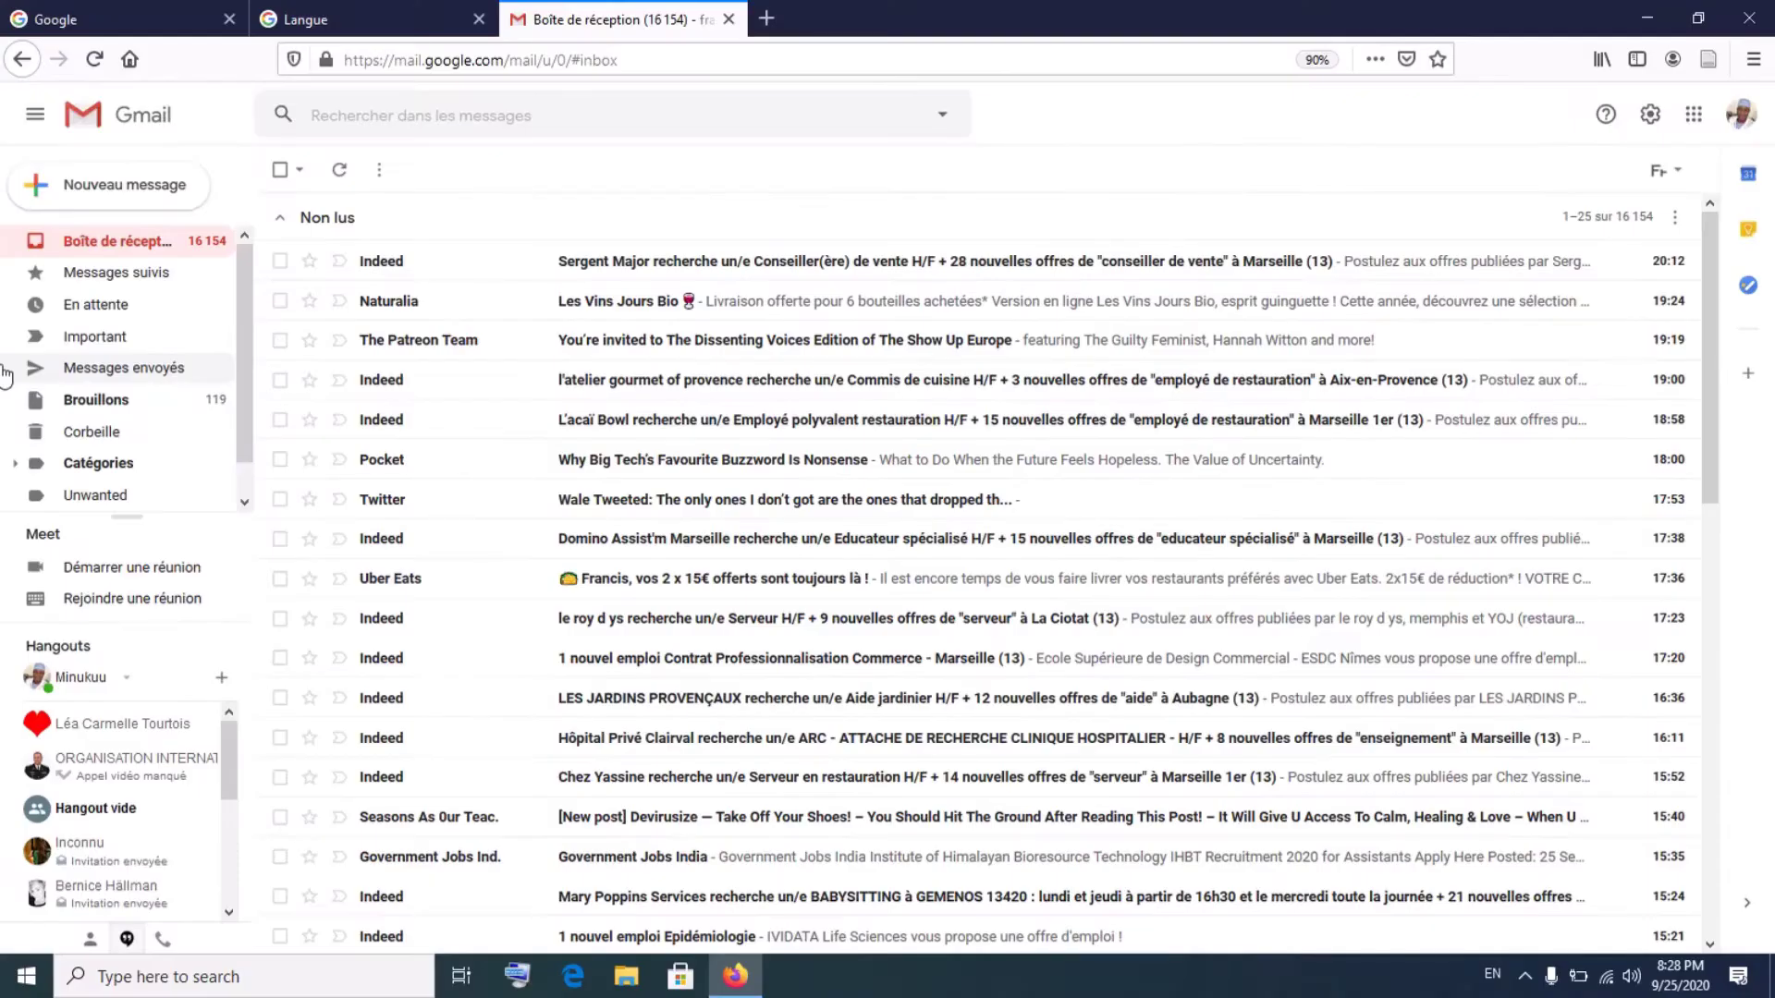
Step: Load google.com in a new browser tab and open the management page of the signed-in Google Account
{"action": "left_click", "coordinate": [765, 21]}
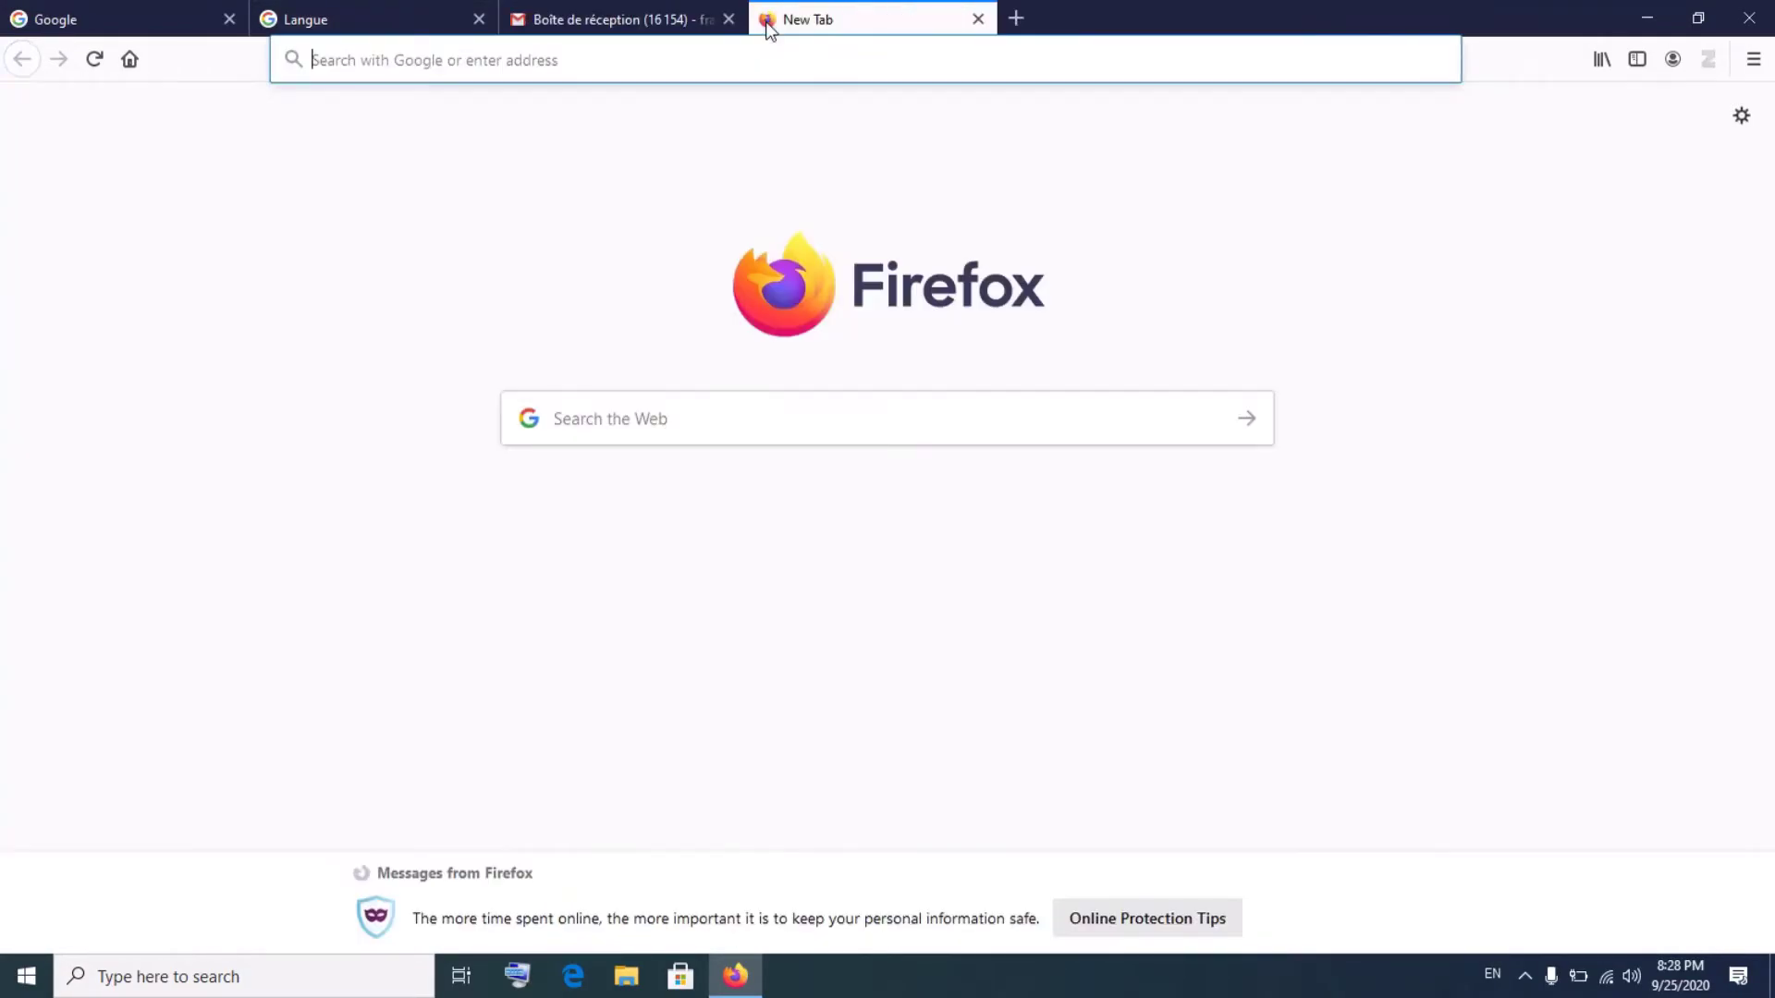
{"action": "left_click", "coordinate": [600, 58]}
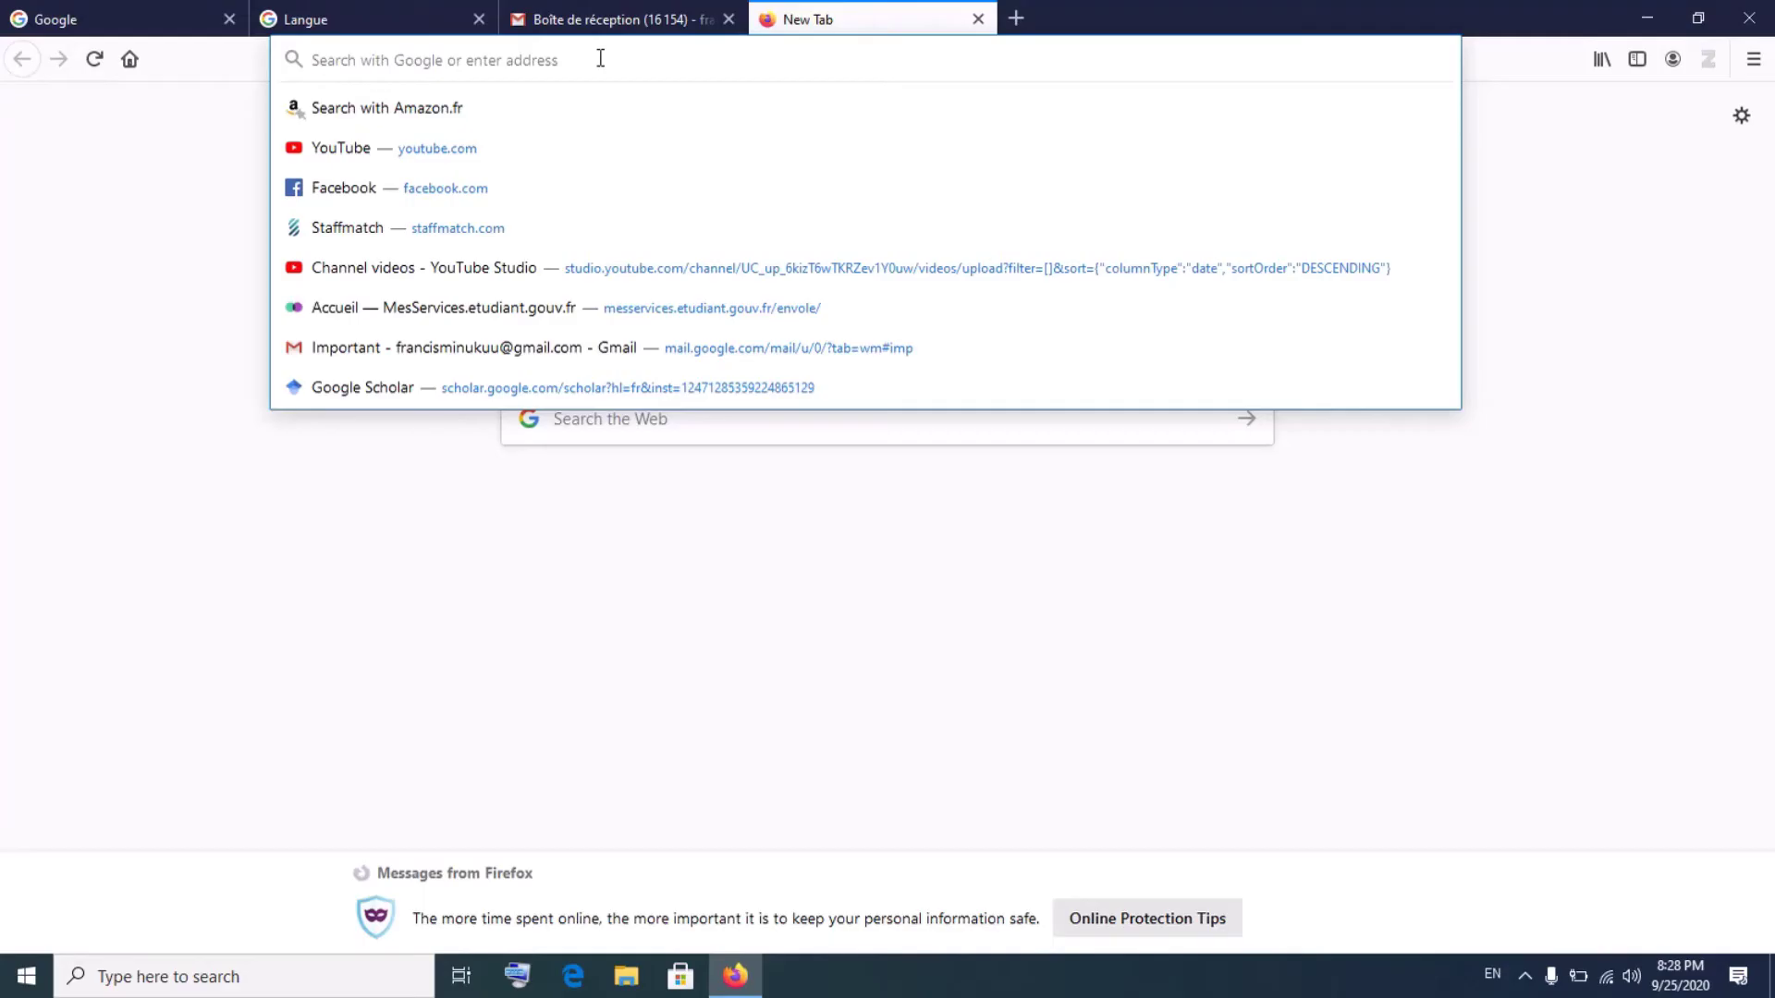
{"action": "type", "text": "google.com/"}
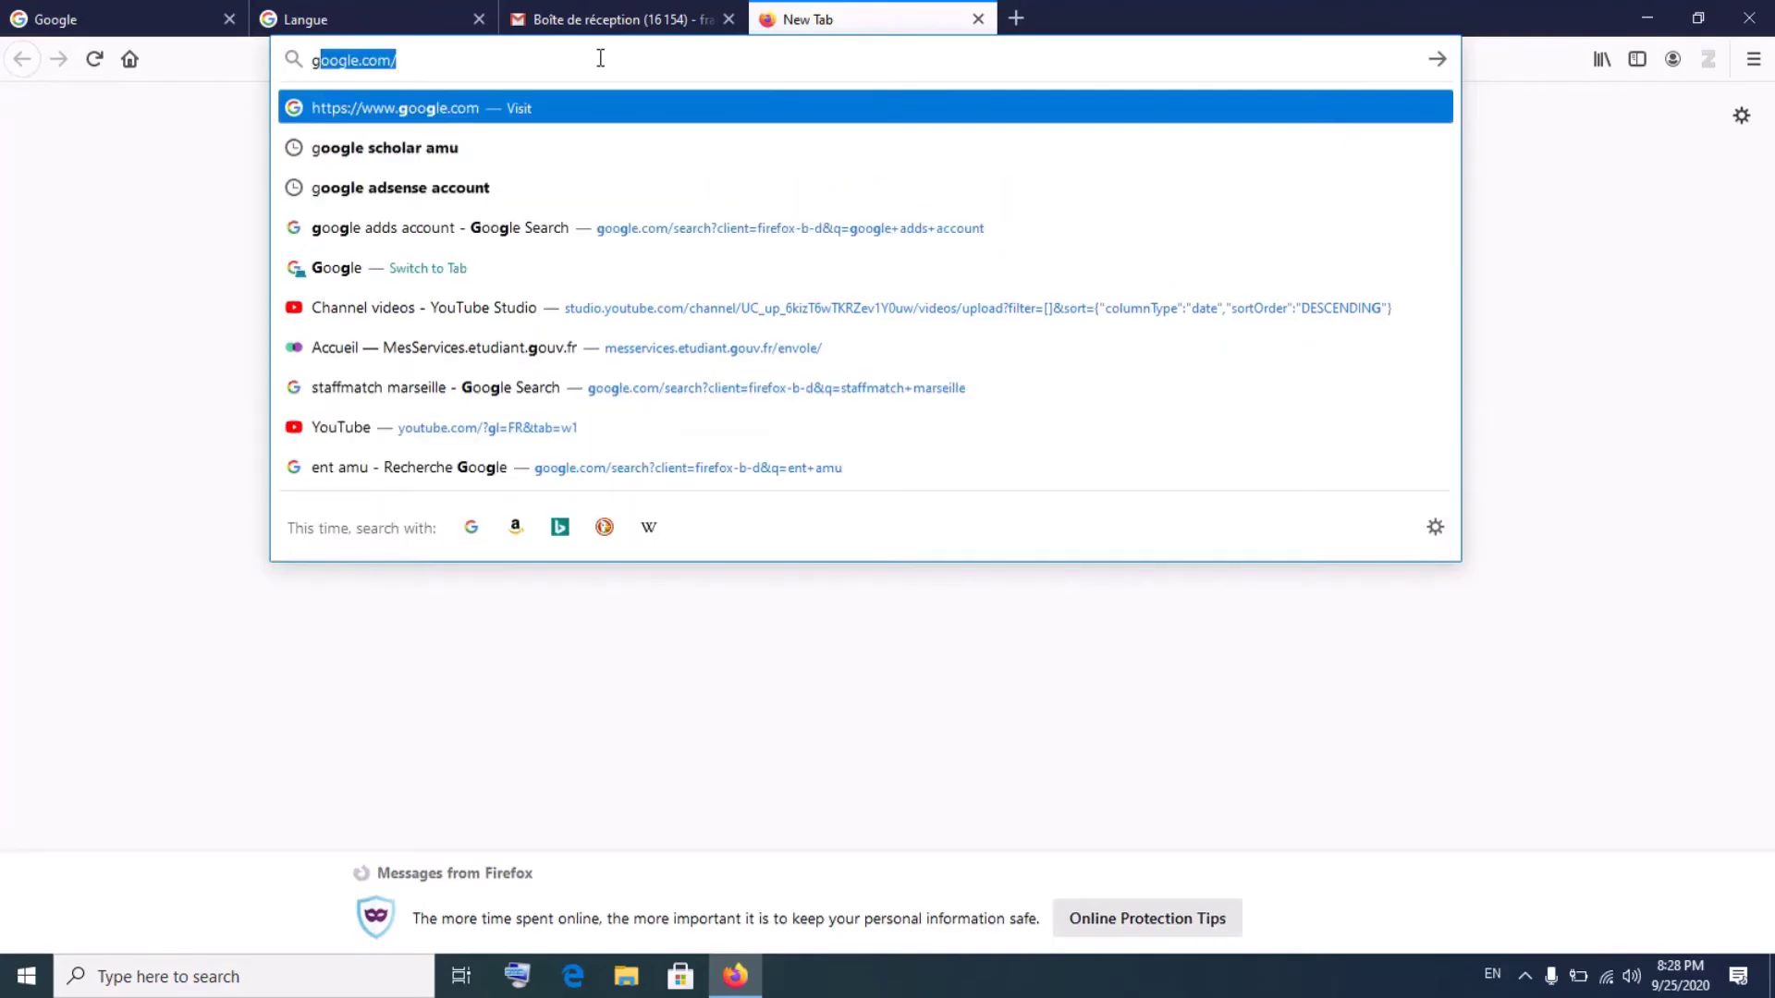
{"action": "key", "text": "Return"}
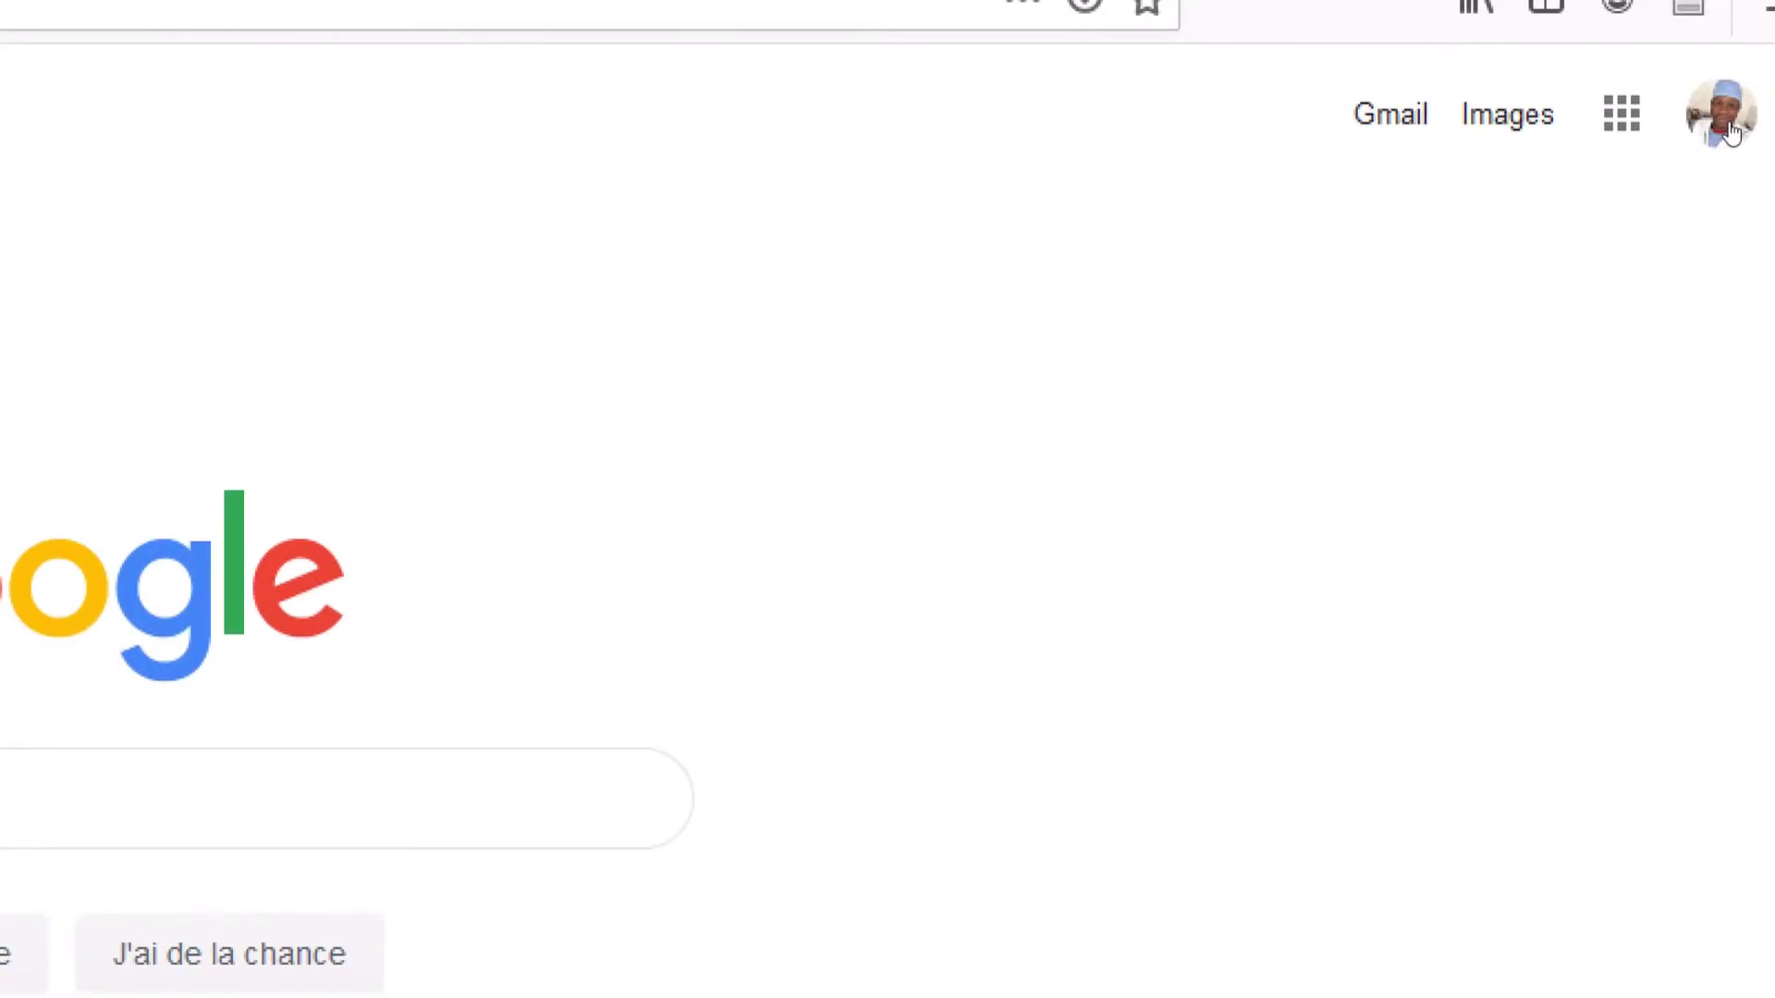
{"action": "left_click", "coordinate": [1715, 123]}
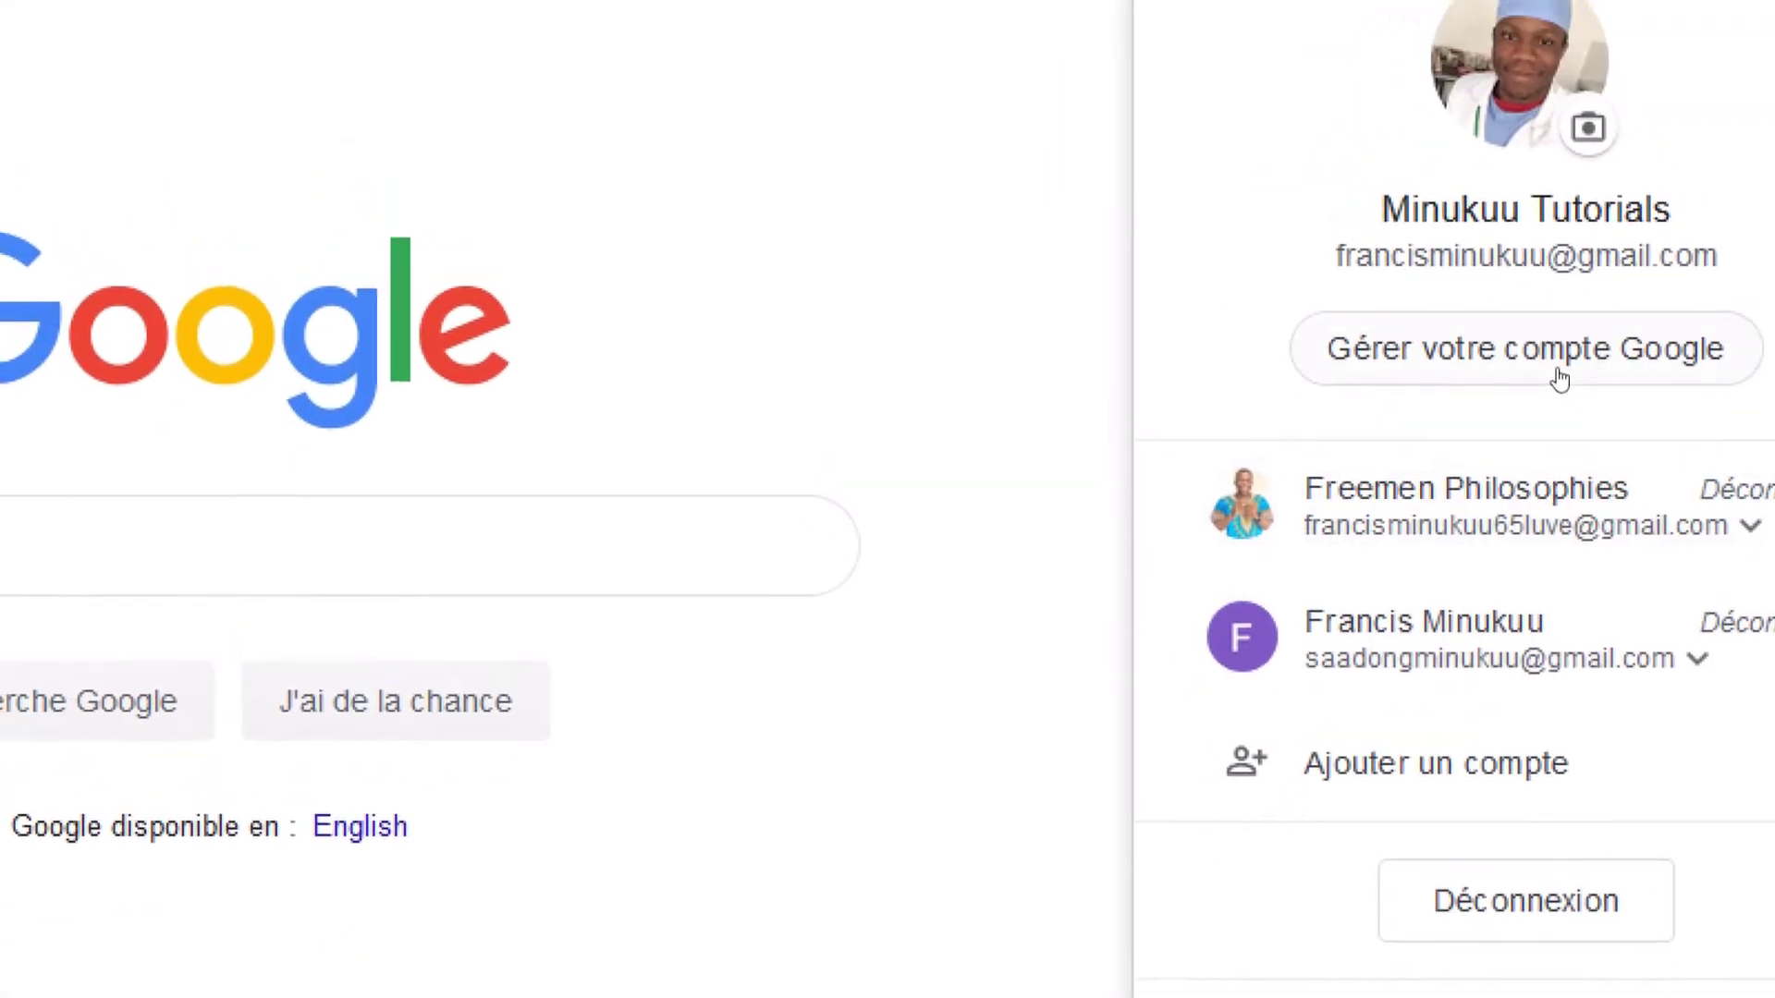
{"action": "left_click", "coordinate": [1477, 285]}
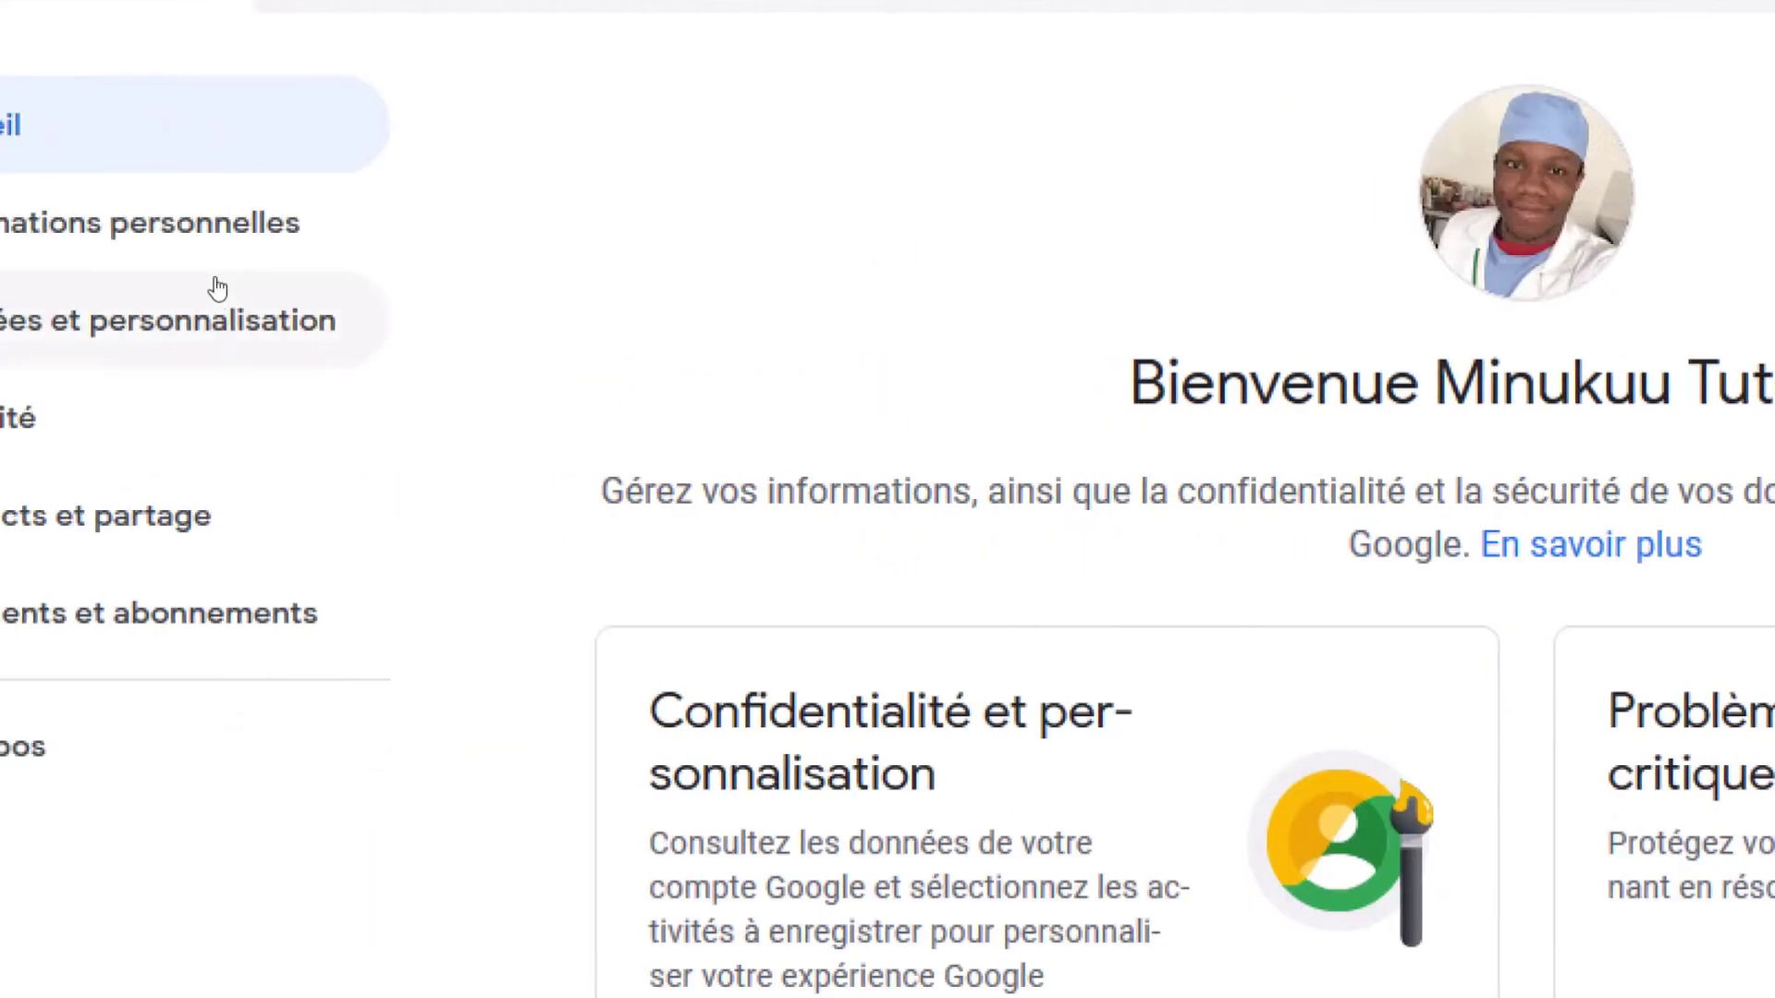
Step: Open the account's Langue settings from the general web preferences under Données et personnalisation
{"action": "left_click", "coordinate": [23, 314]}
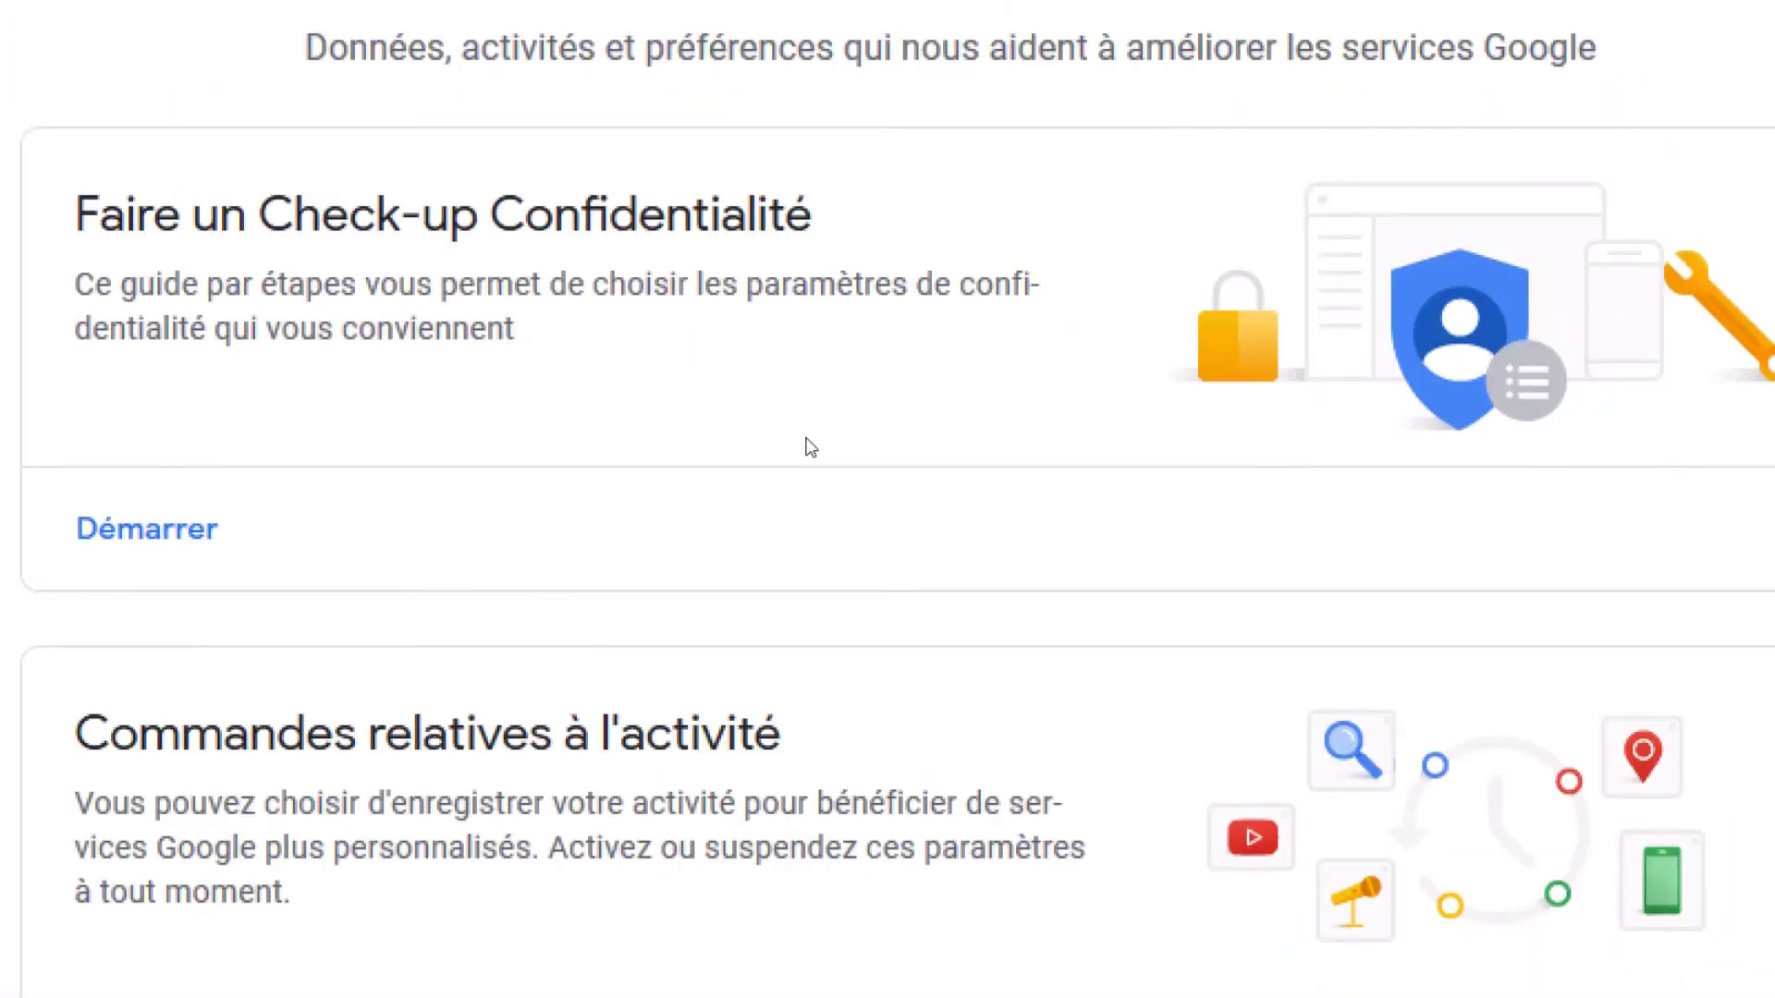
{"action": "scroll", "coordinate": [811, 447], "scroll_direction": "down", "scroll_amount": 15}
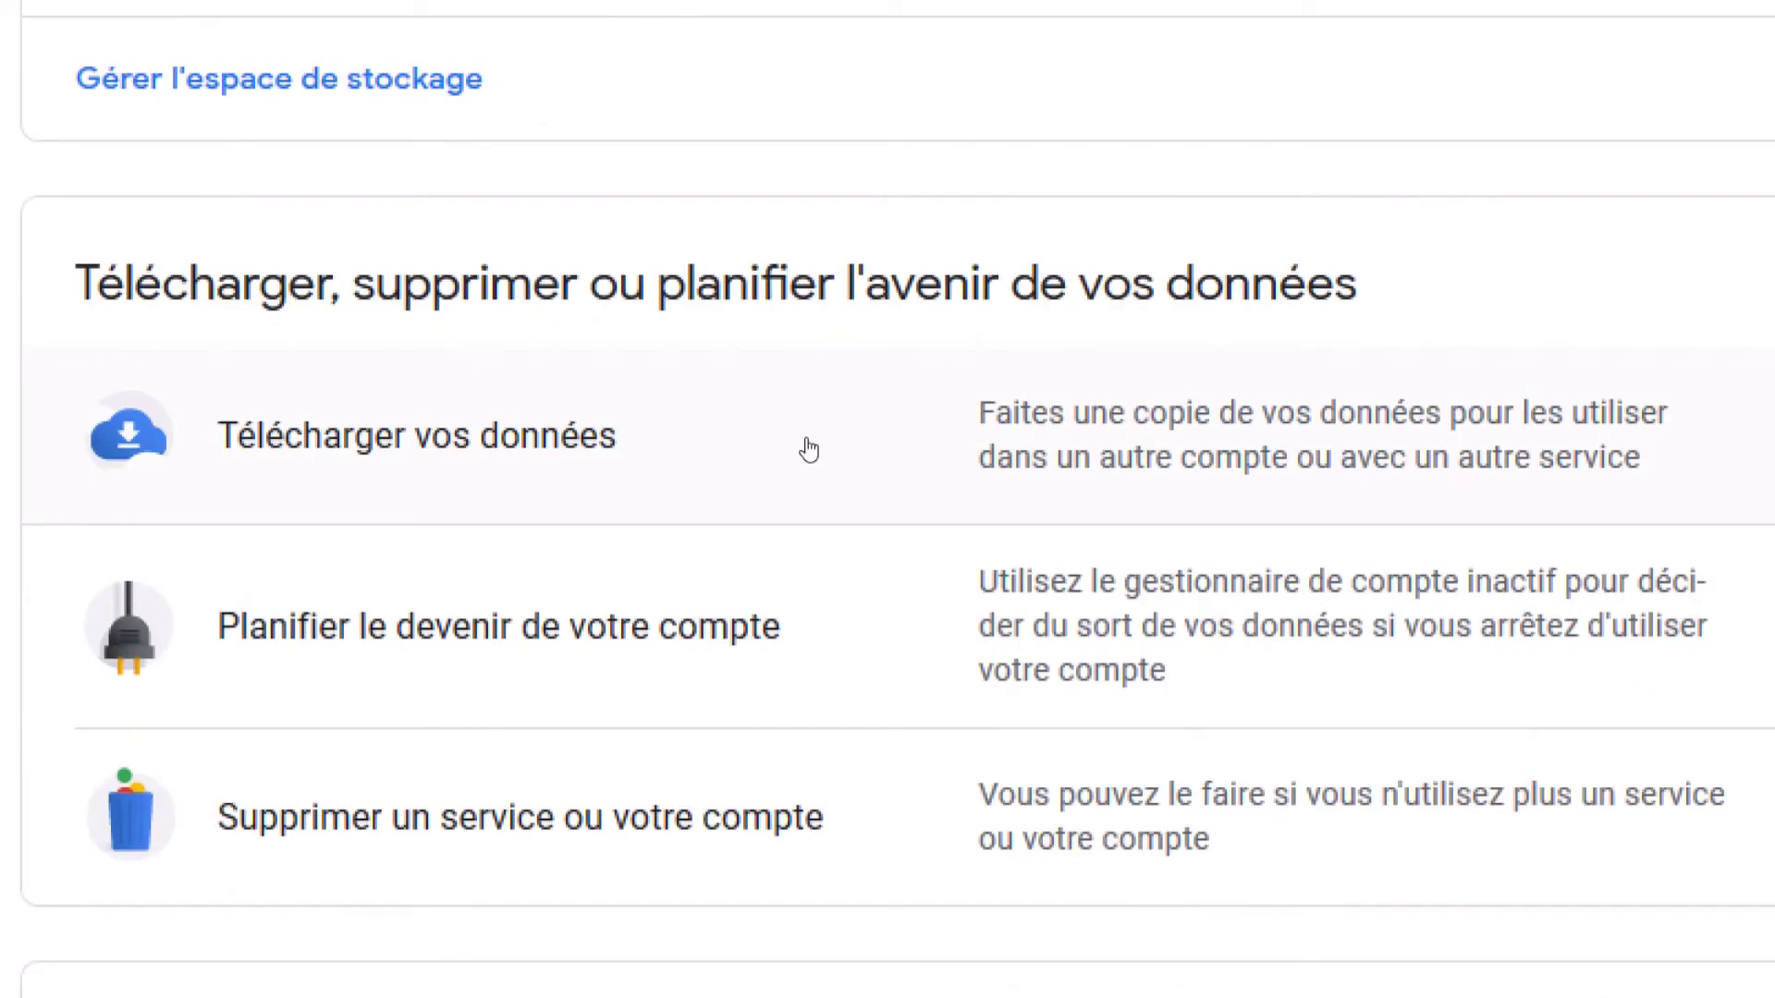
{"action": "scroll", "coordinate": [811, 448], "scroll_direction": "down", "scroll_amount": 10}
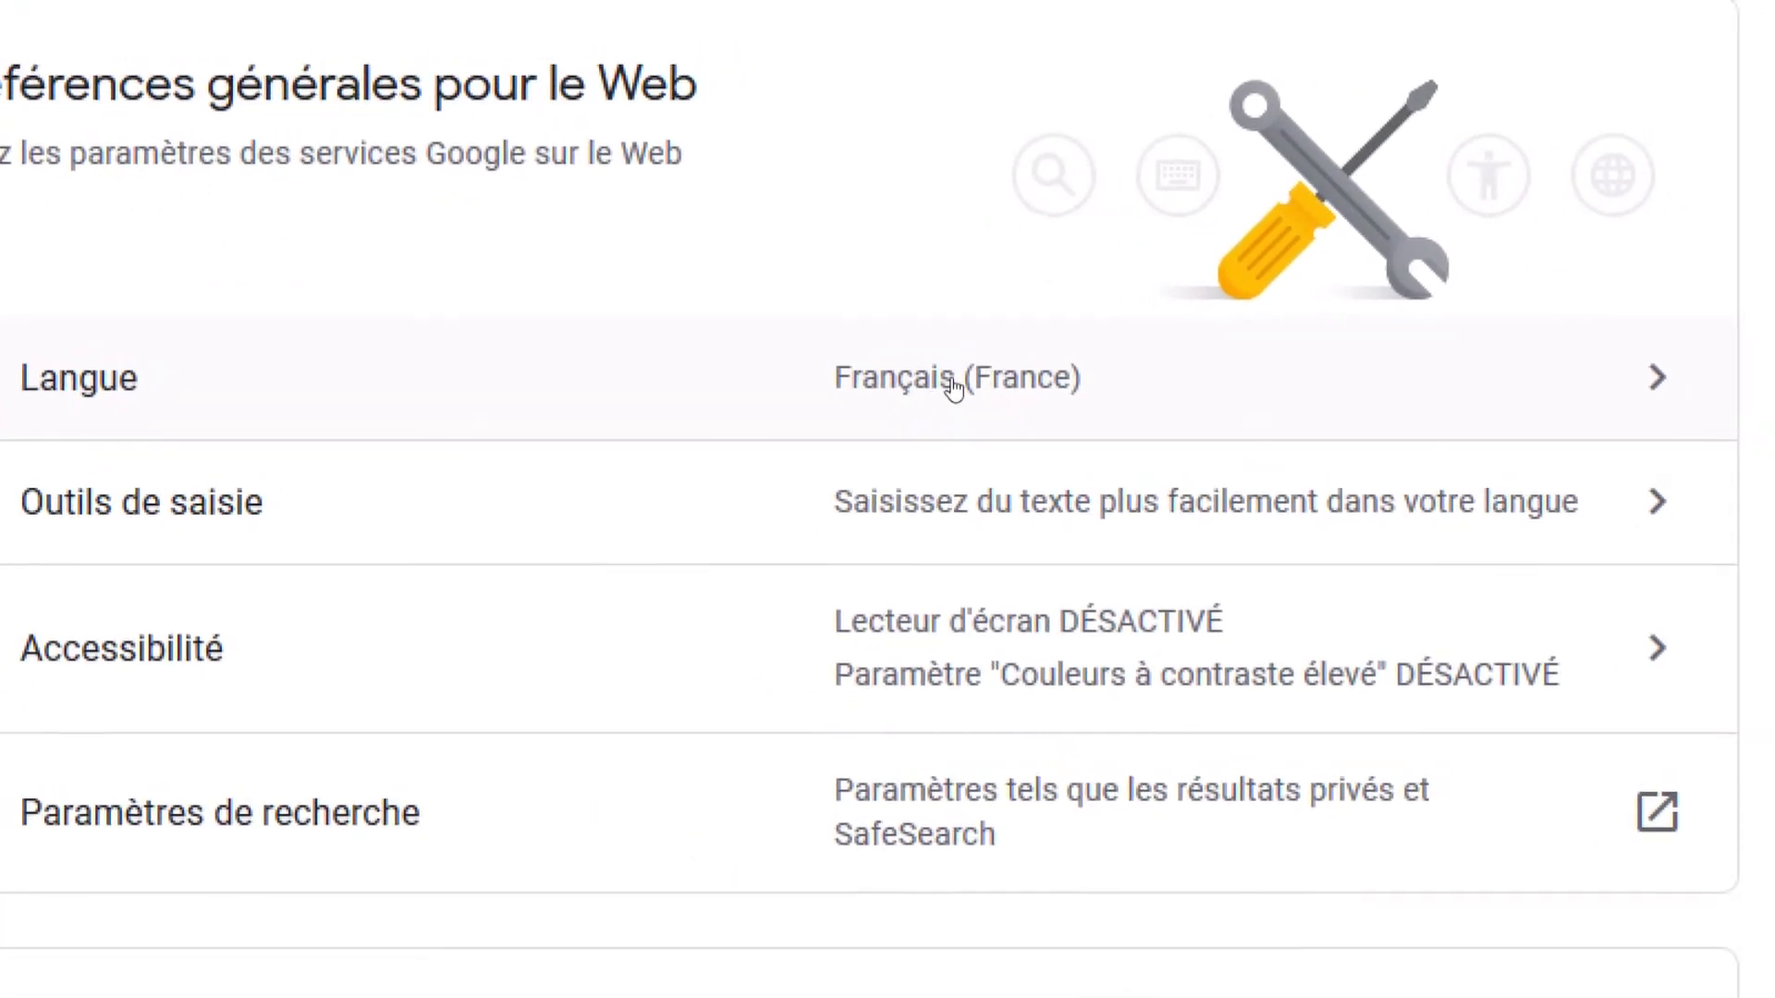
{"action": "left_click", "coordinate": [1020, 409]}
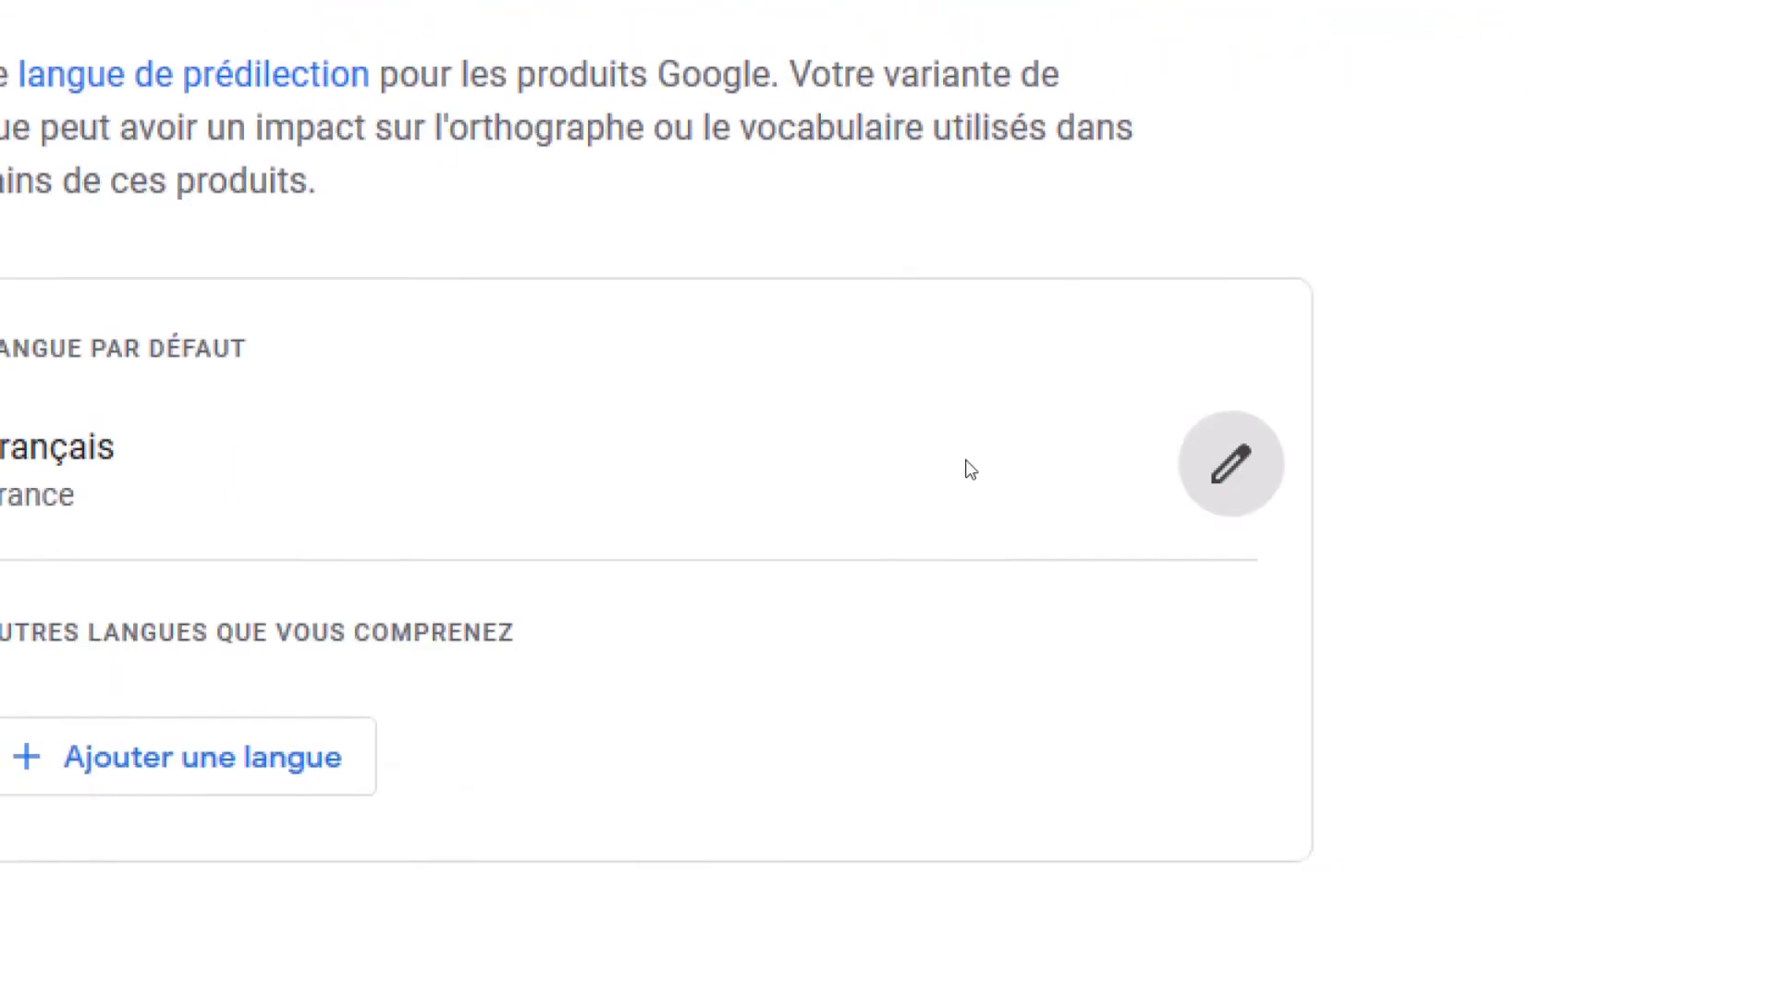
Step: Start changing the default language, search the available languages for "eng", and choose English
{"action": "left_click", "coordinate": [1061, 473]}
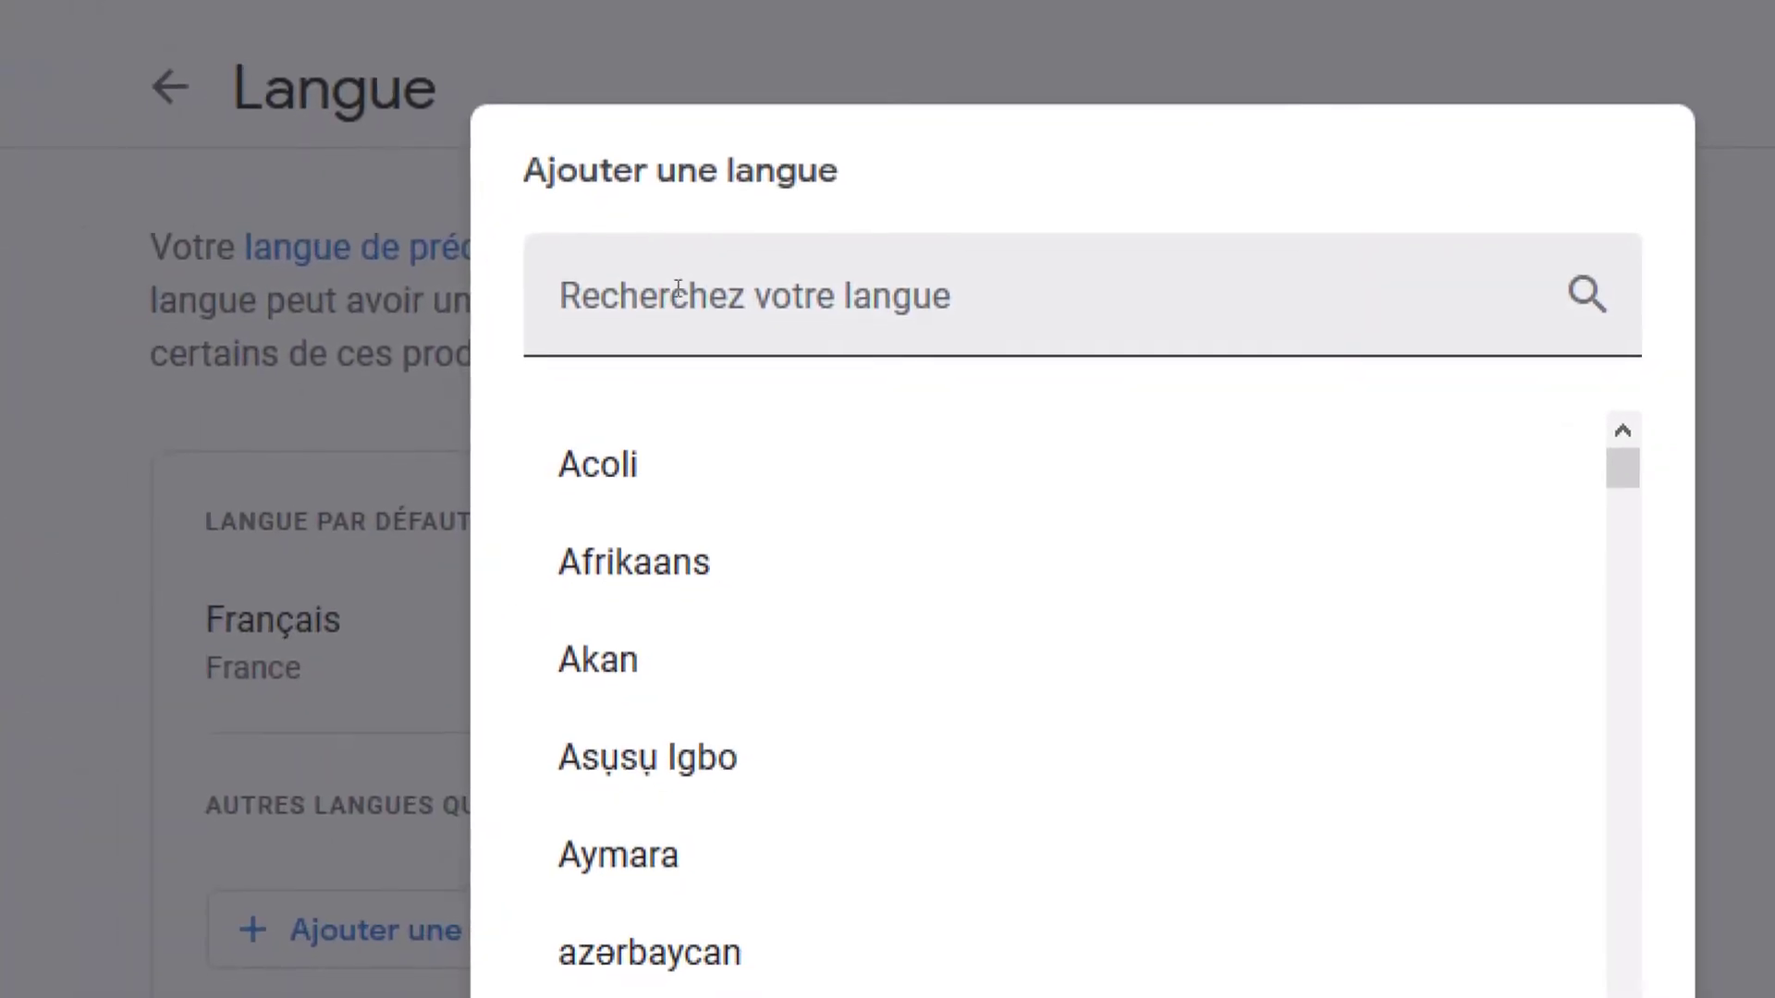
{"action": "left_click", "coordinate": [704, 315]}
{"action": "type", "text": "eng"}
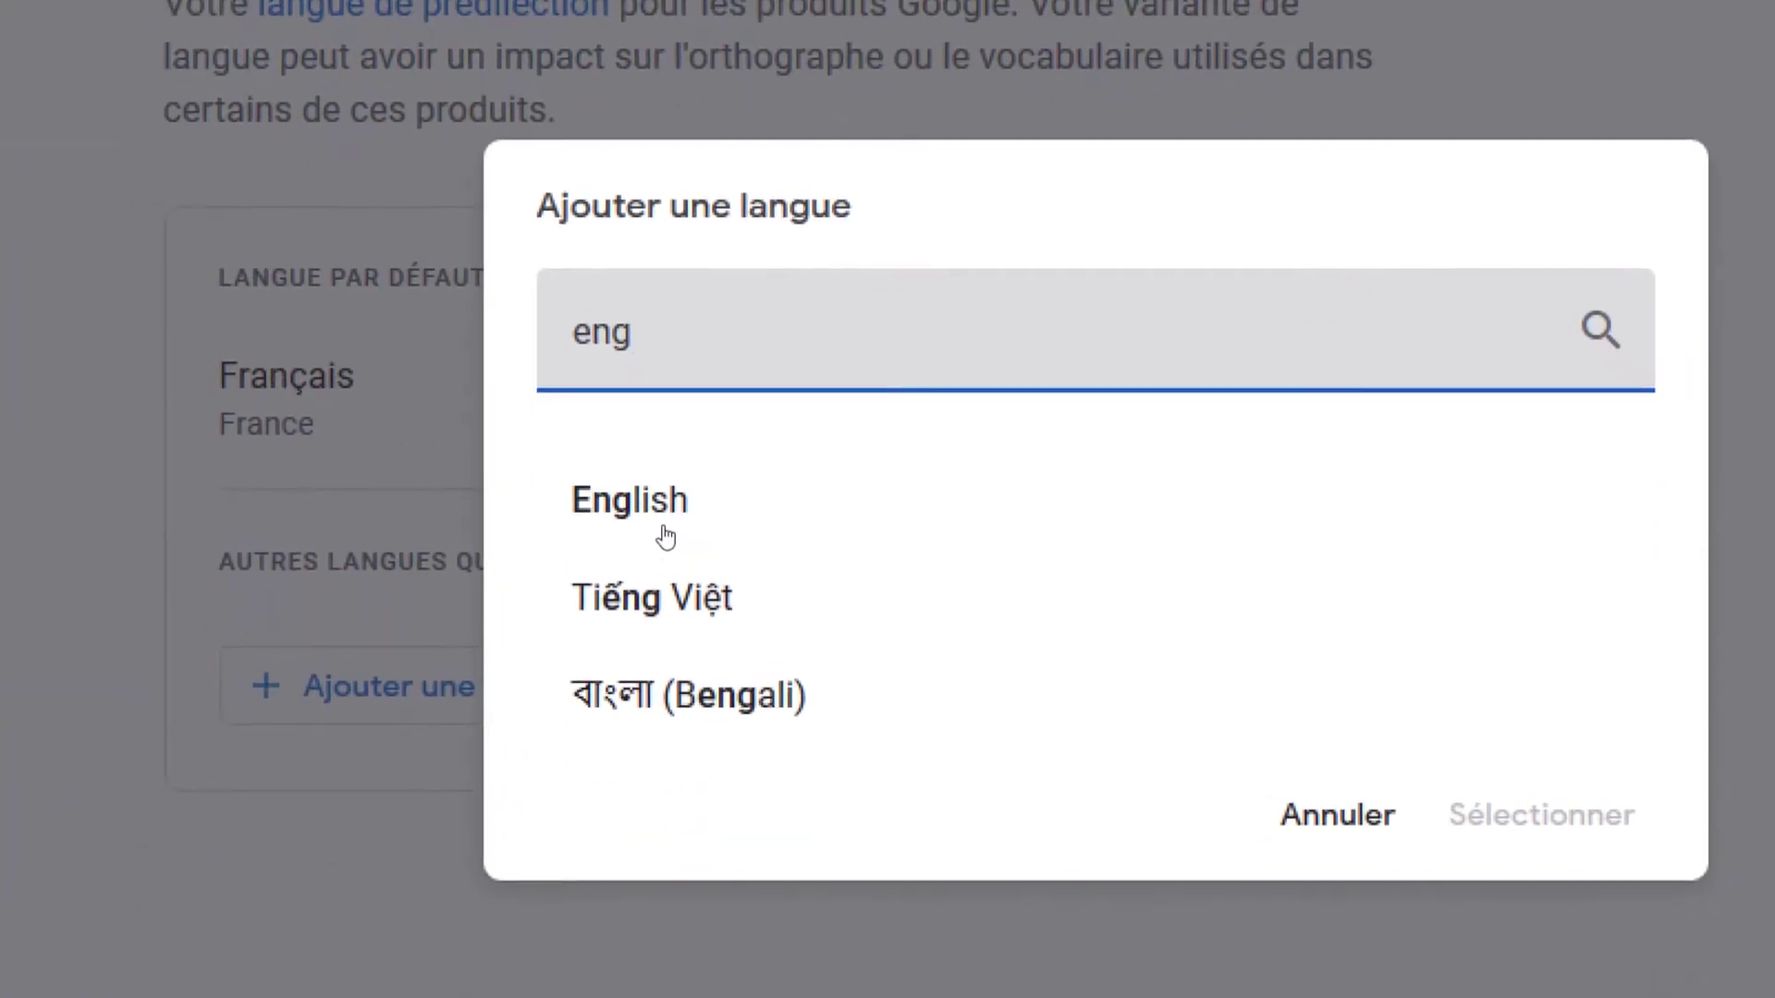
{"action": "left_click", "coordinate": [629, 522]}
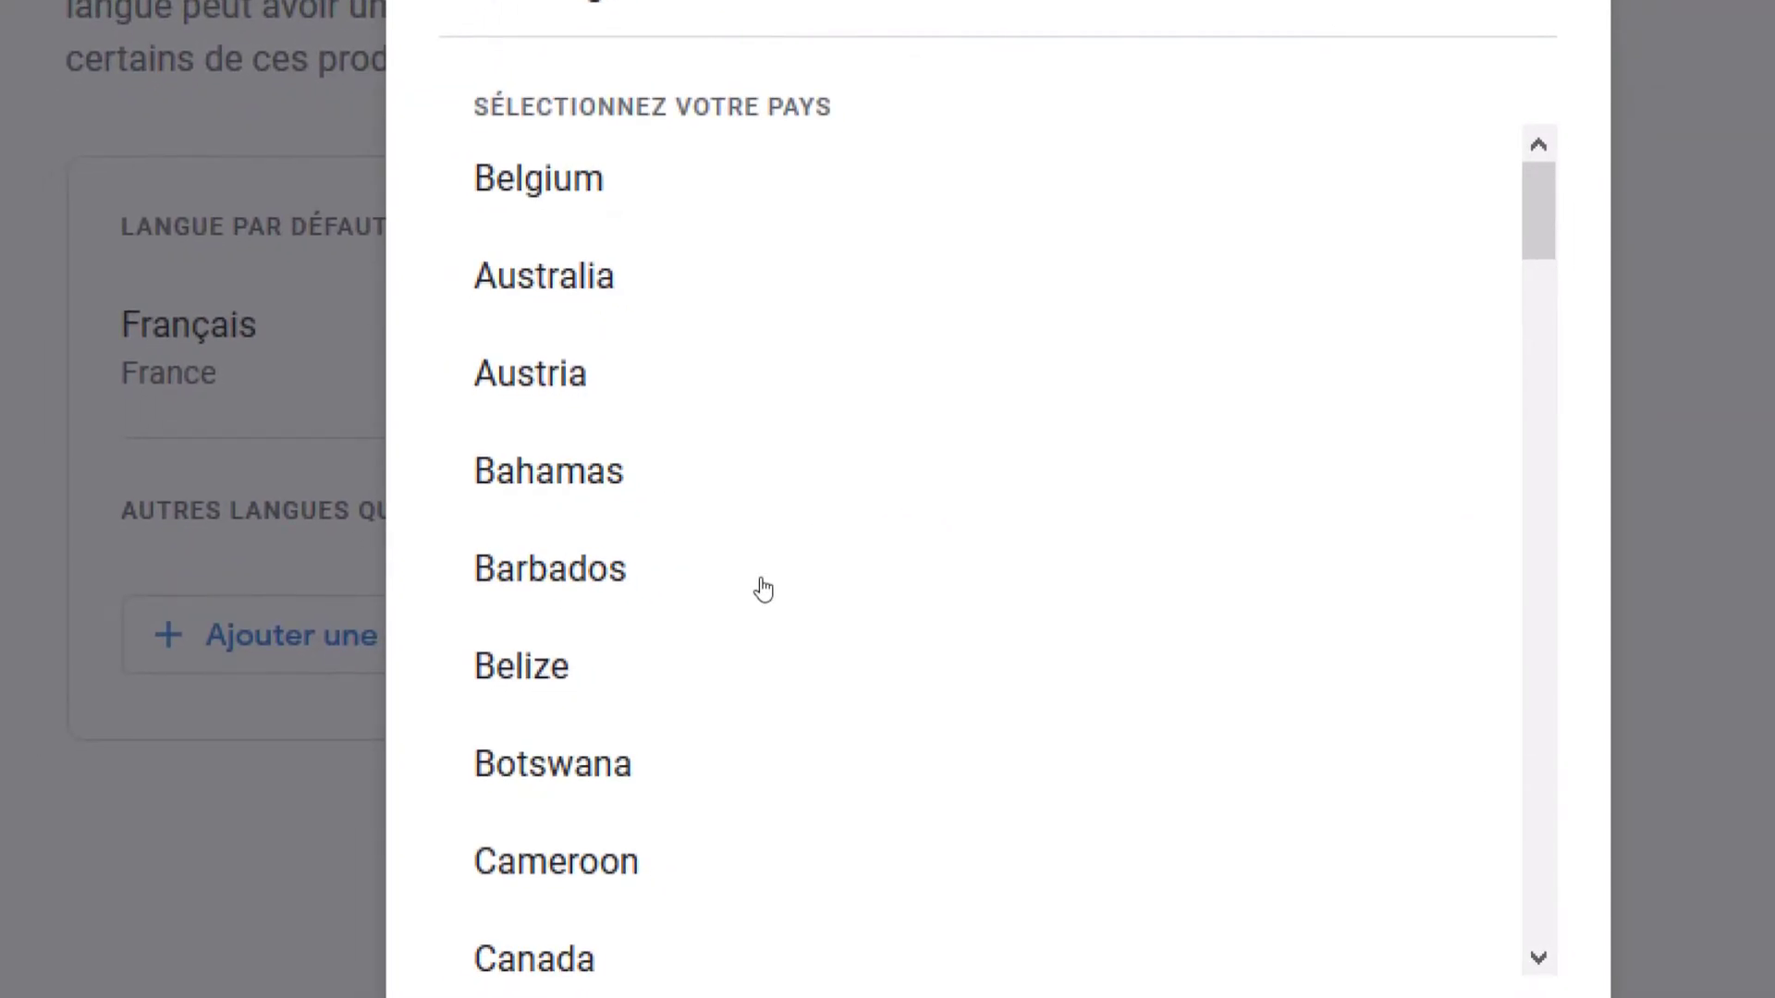
Step: Choose United Kingdom as the country for English and apply it as the account's default language
{"action": "scroll", "coordinate": [762, 589], "scroll_direction": "down", "scroll_amount": 2}
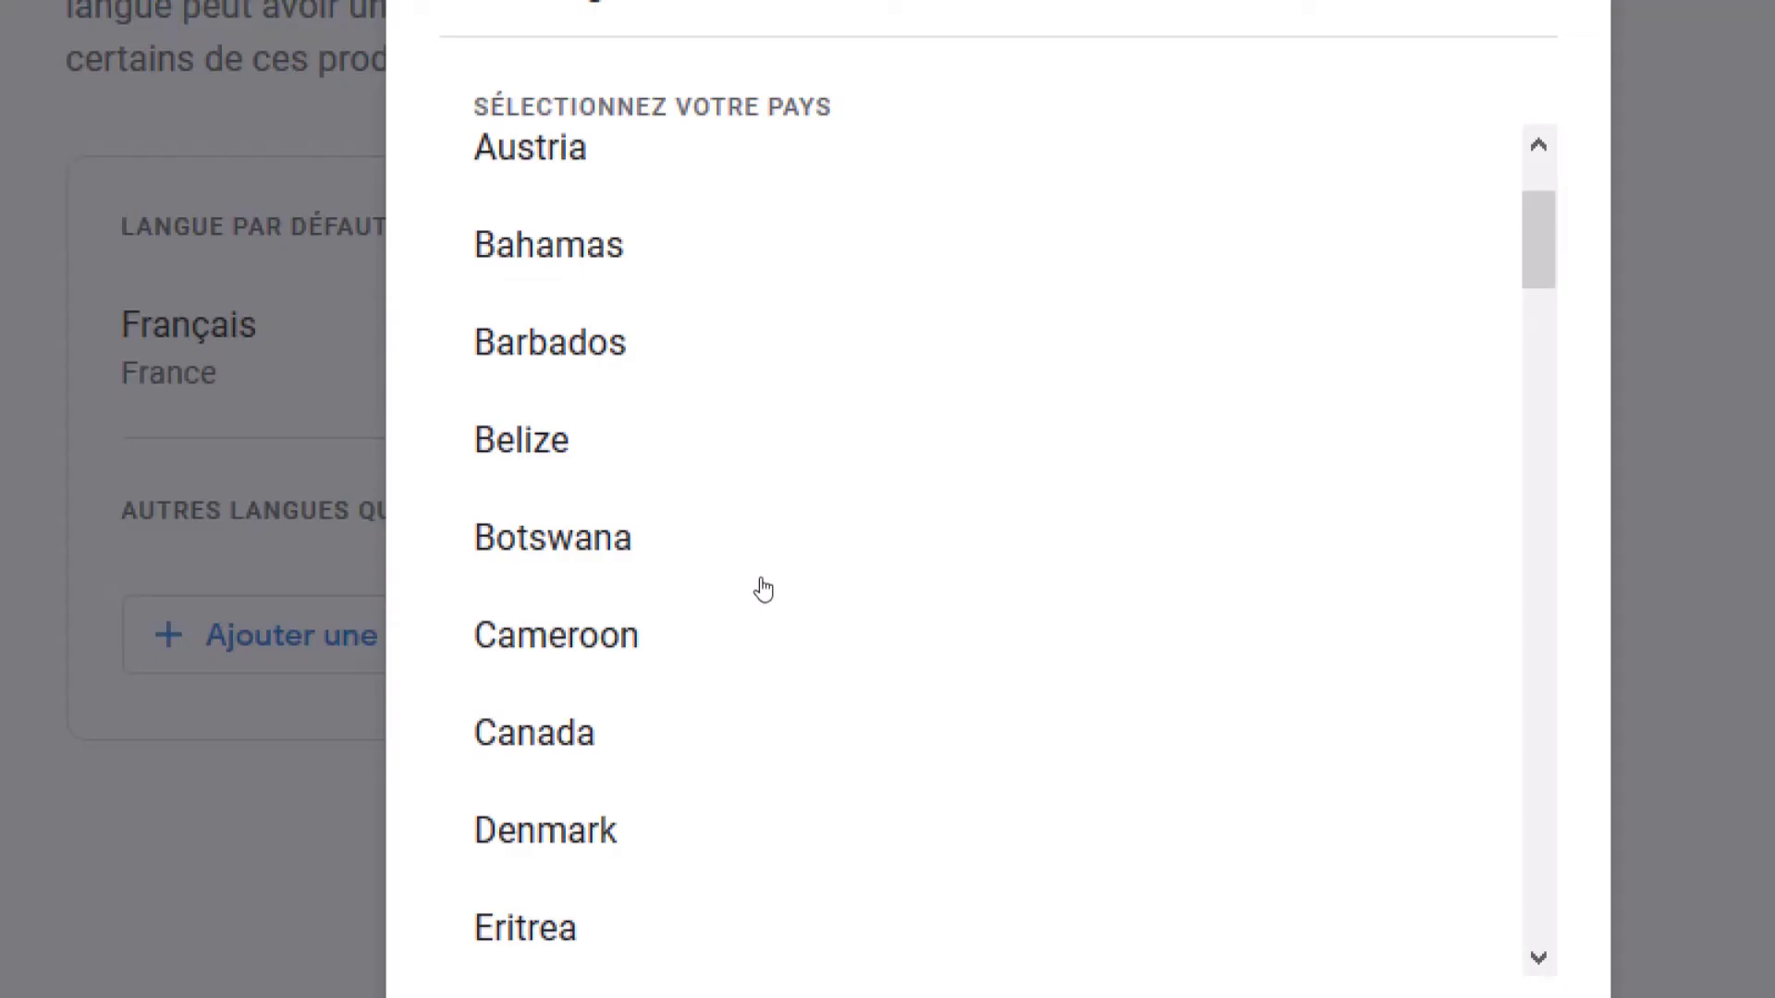
{"action": "scroll", "coordinate": [763, 589], "scroll_direction": "down", "scroll_amount": 6}
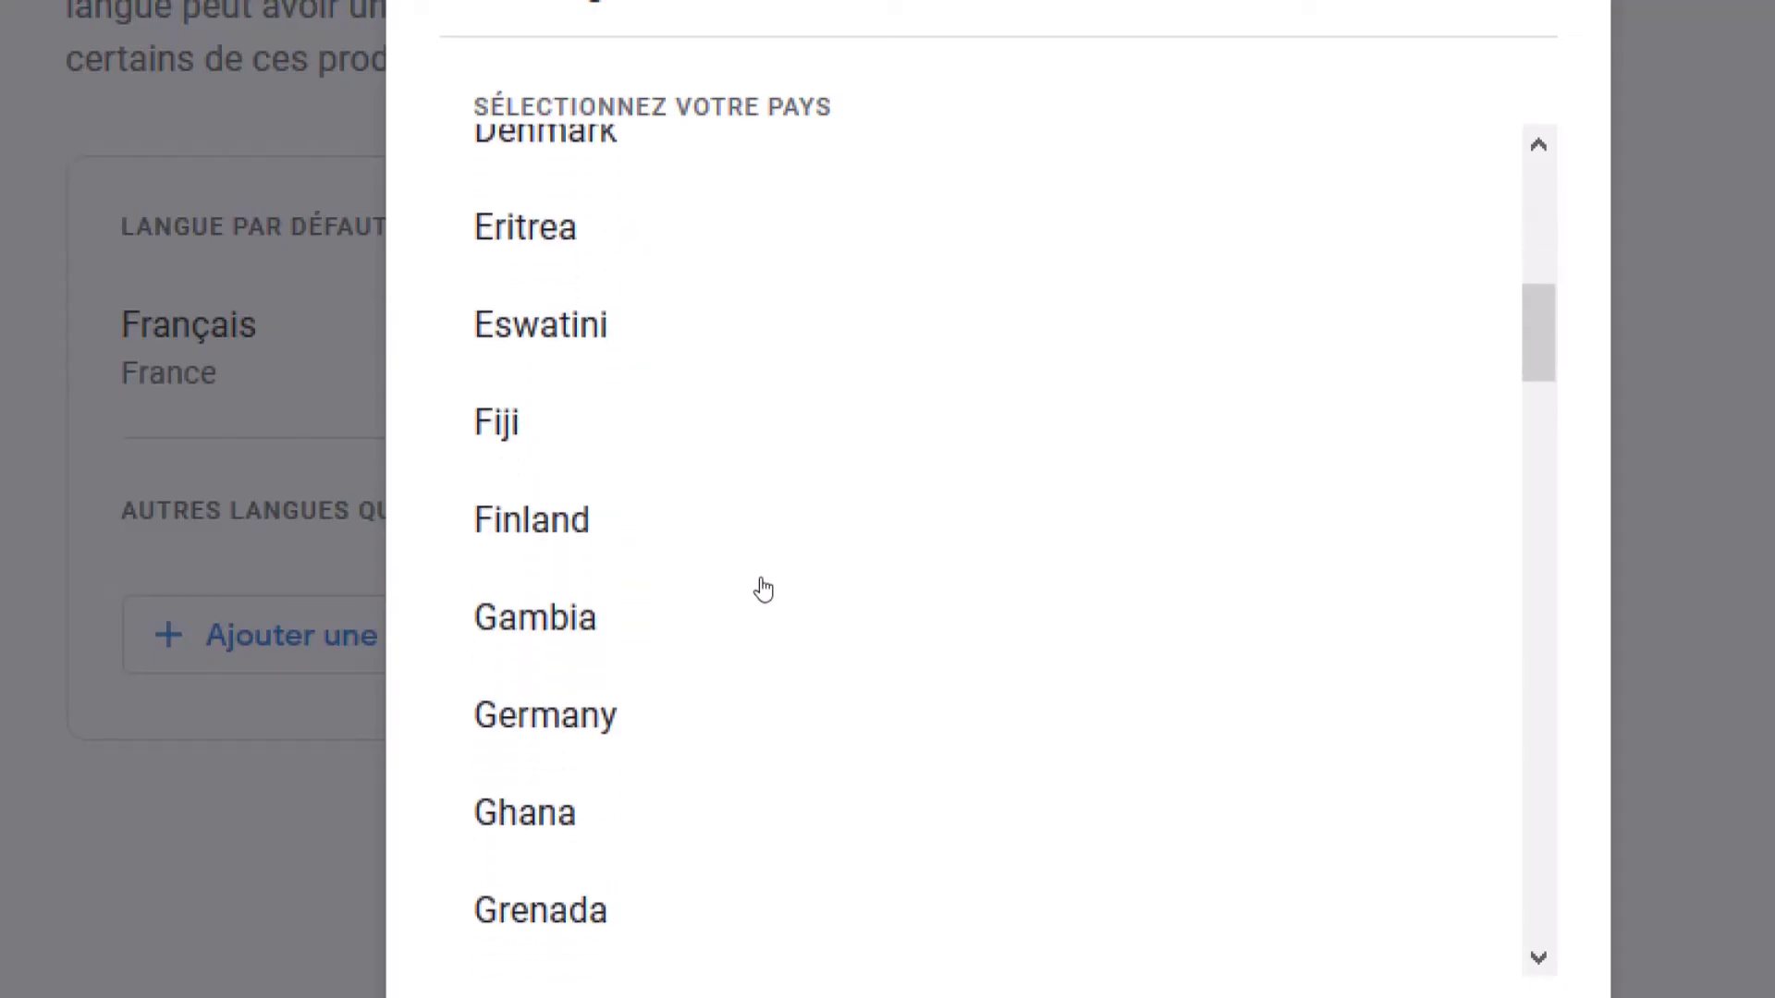
{"action": "scroll", "coordinate": [762, 589], "scroll_direction": "up", "scroll_amount": 1}
{"action": "scroll", "coordinate": [762, 589], "scroll_direction": "down", "scroll_amount": 2}
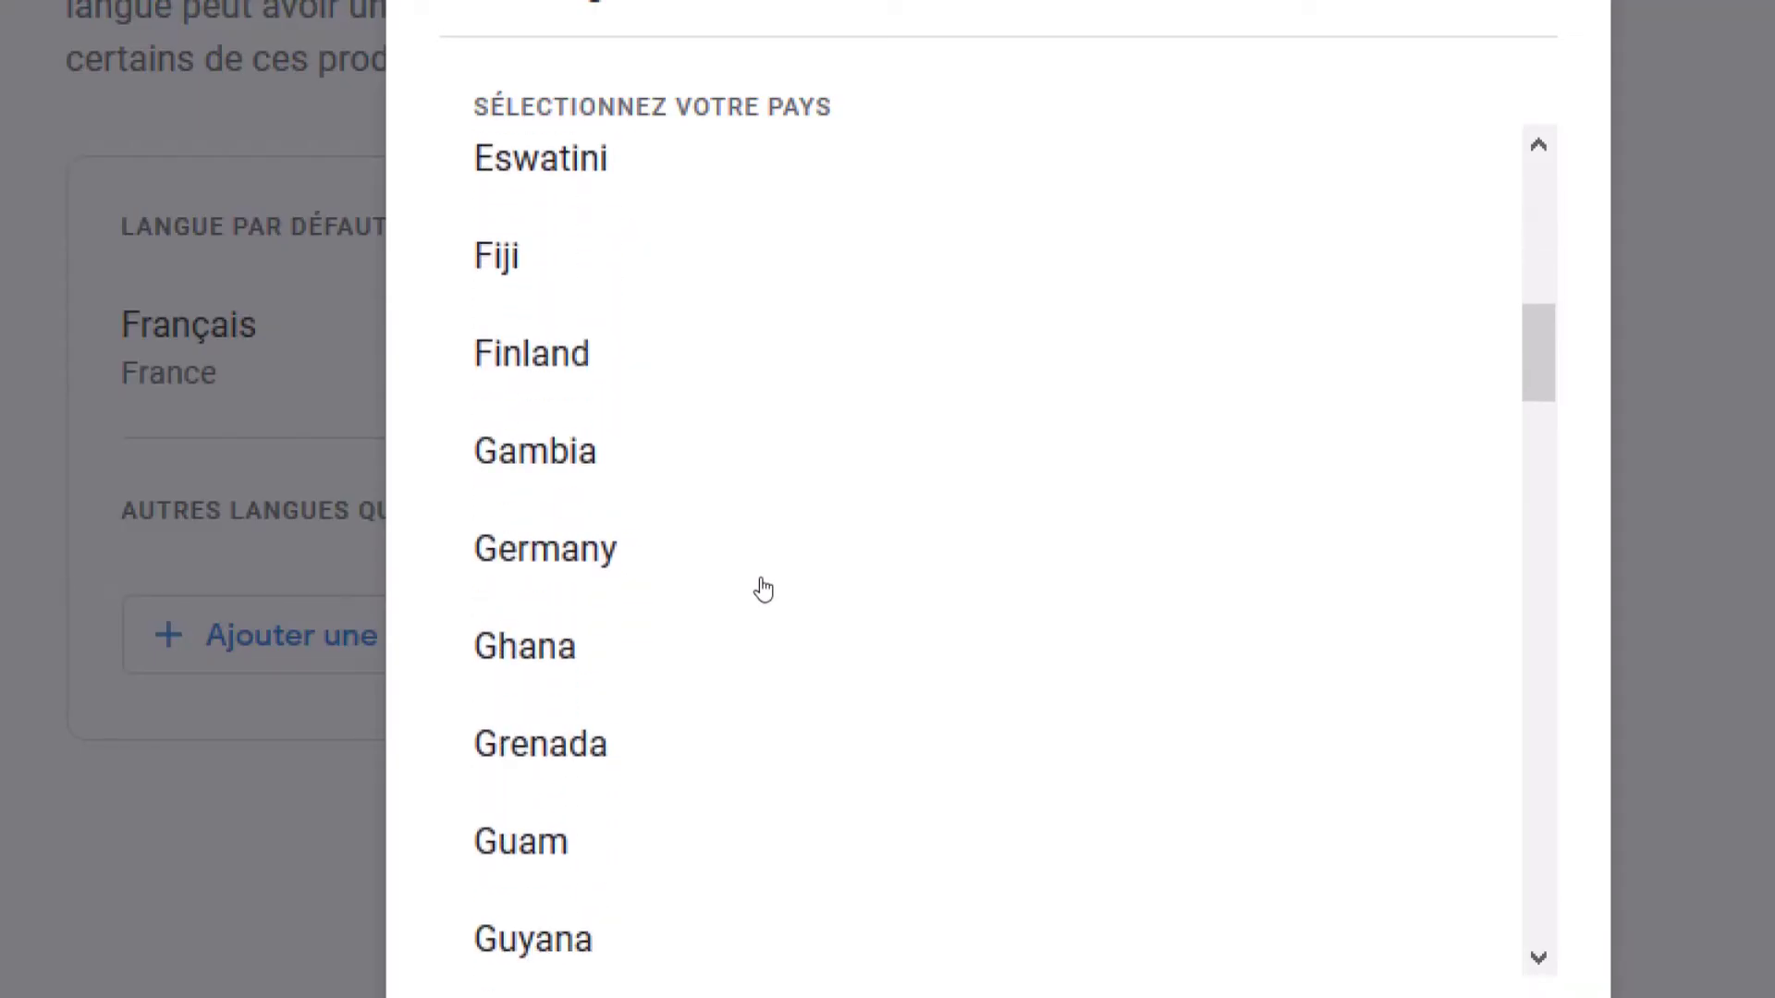
{"action": "scroll", "coordinate": [763, 589], "scroll_direction": "up", "scroll_amount": 9}
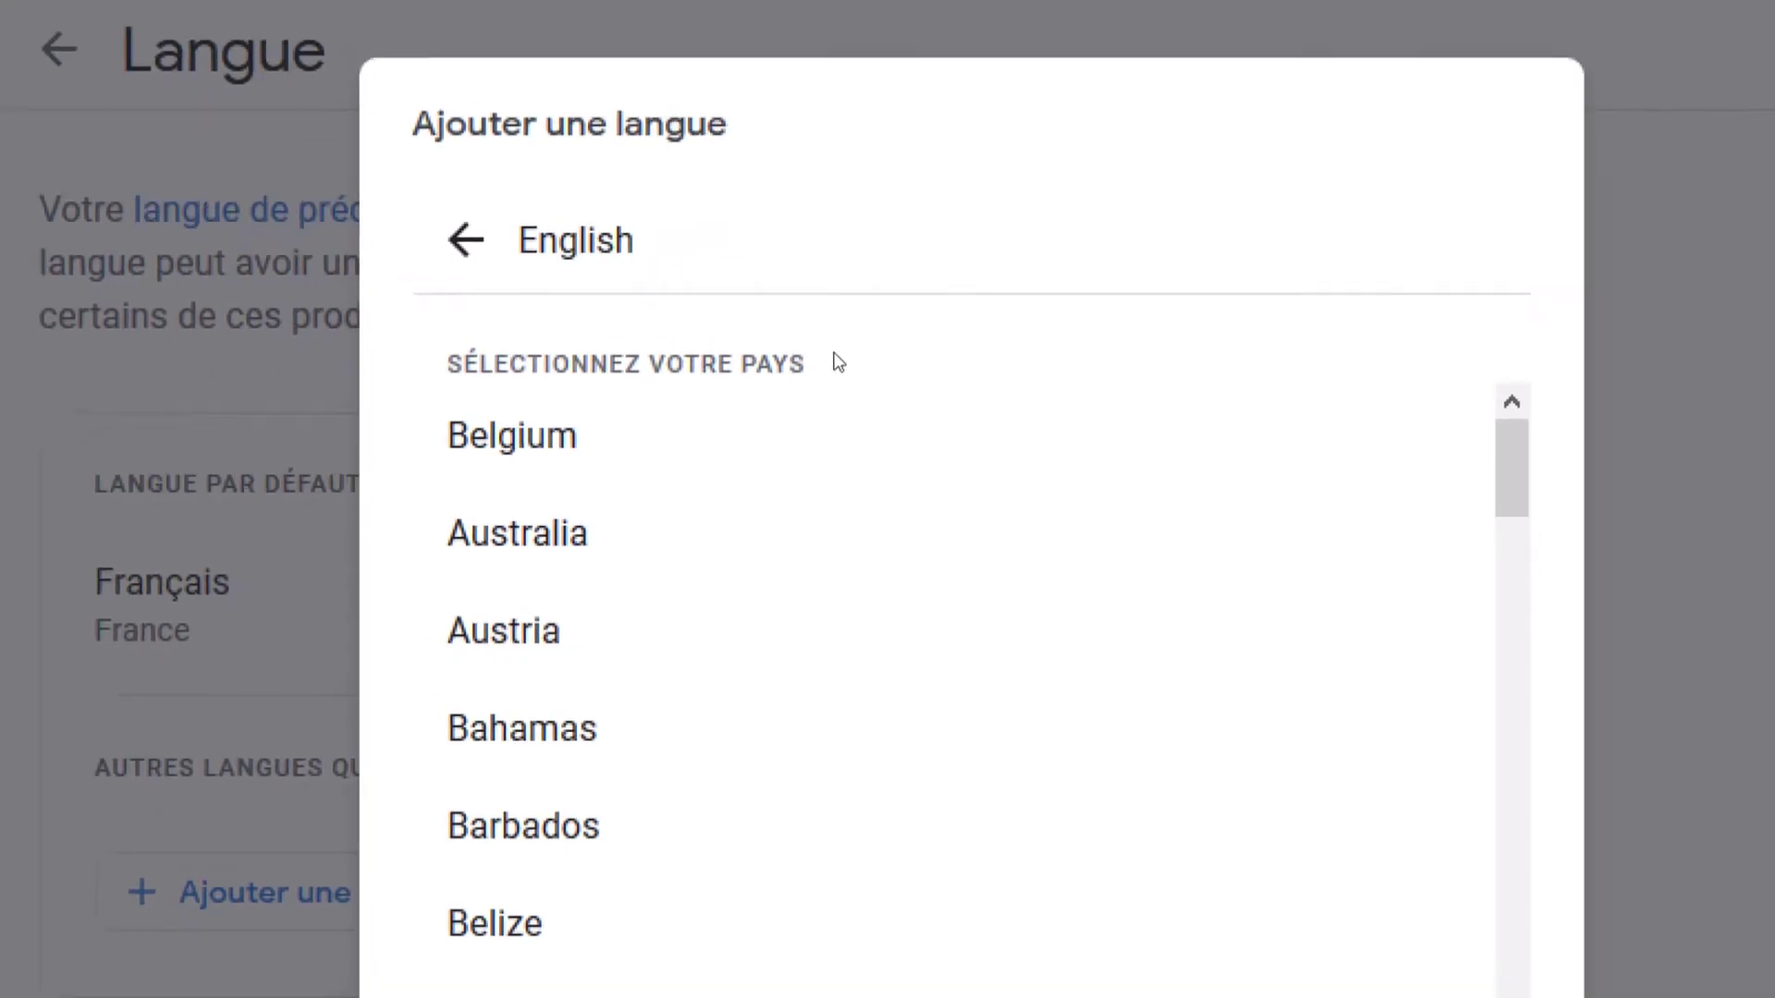
{"action": "scroll", "coordinate": [1019, 905], "scroll_direction": "down", "scroll_amount": 3}
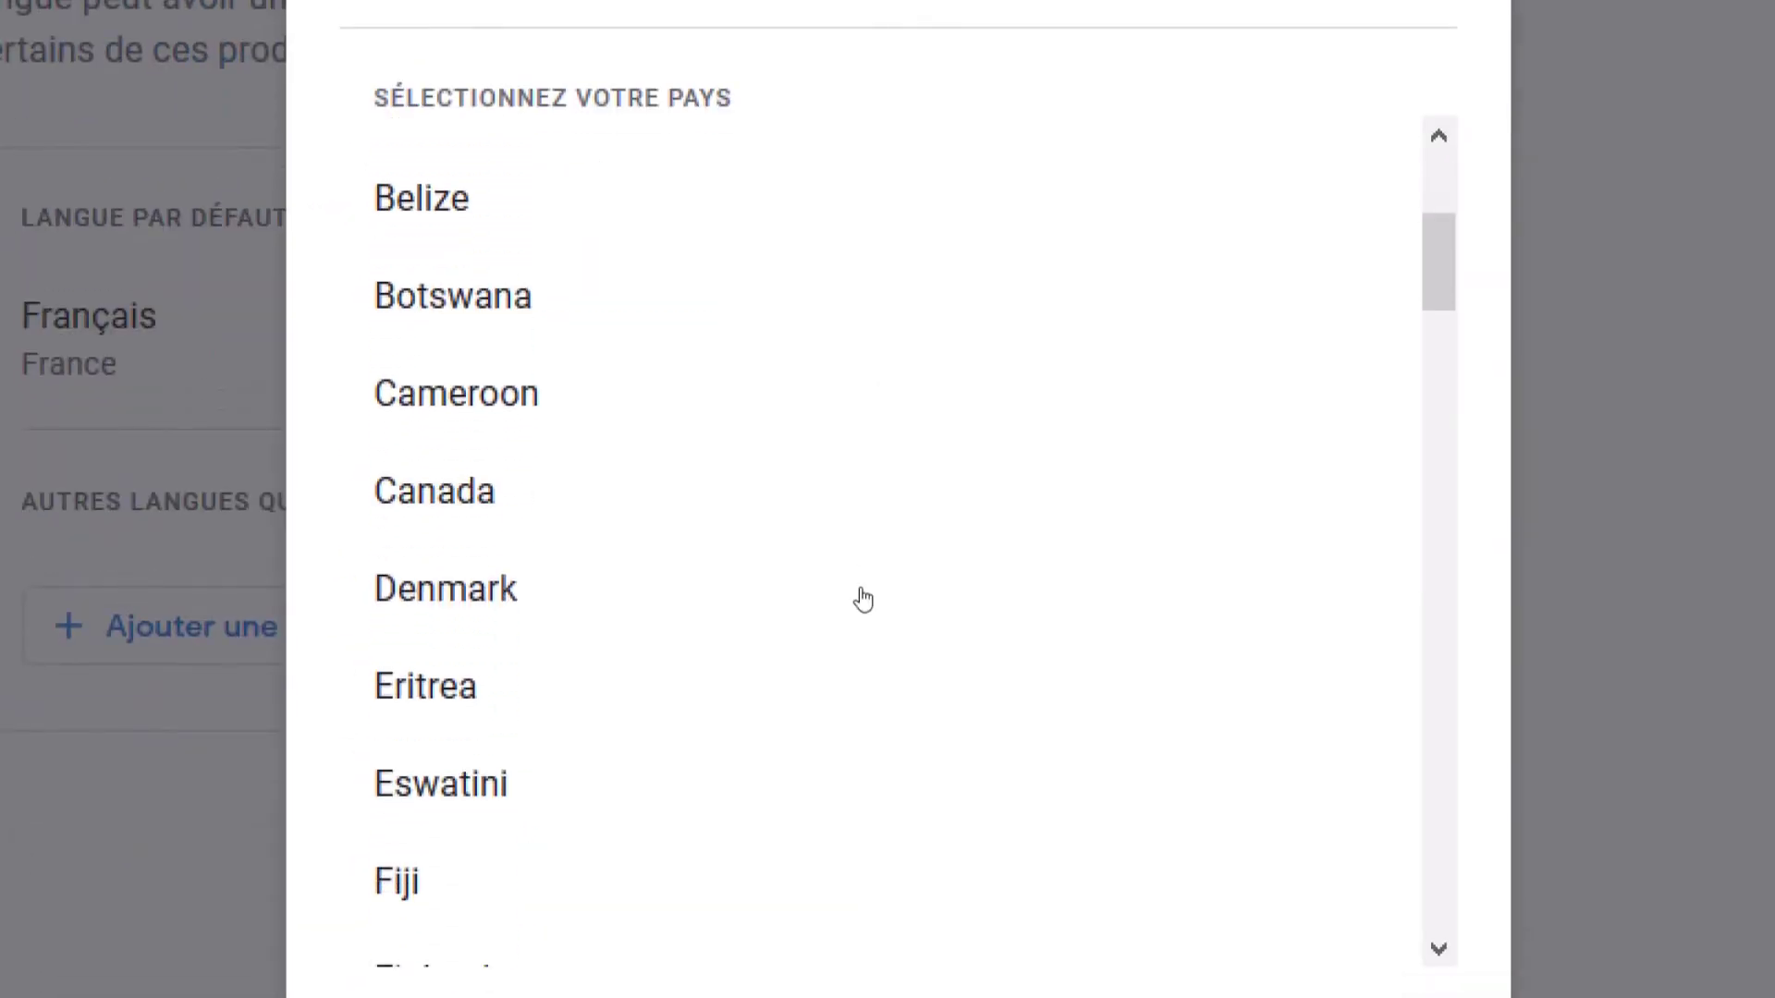
{"action": "scroll", "coordinate": [862, 599], "scroll_direction": "down", "scroll_amount": 20}
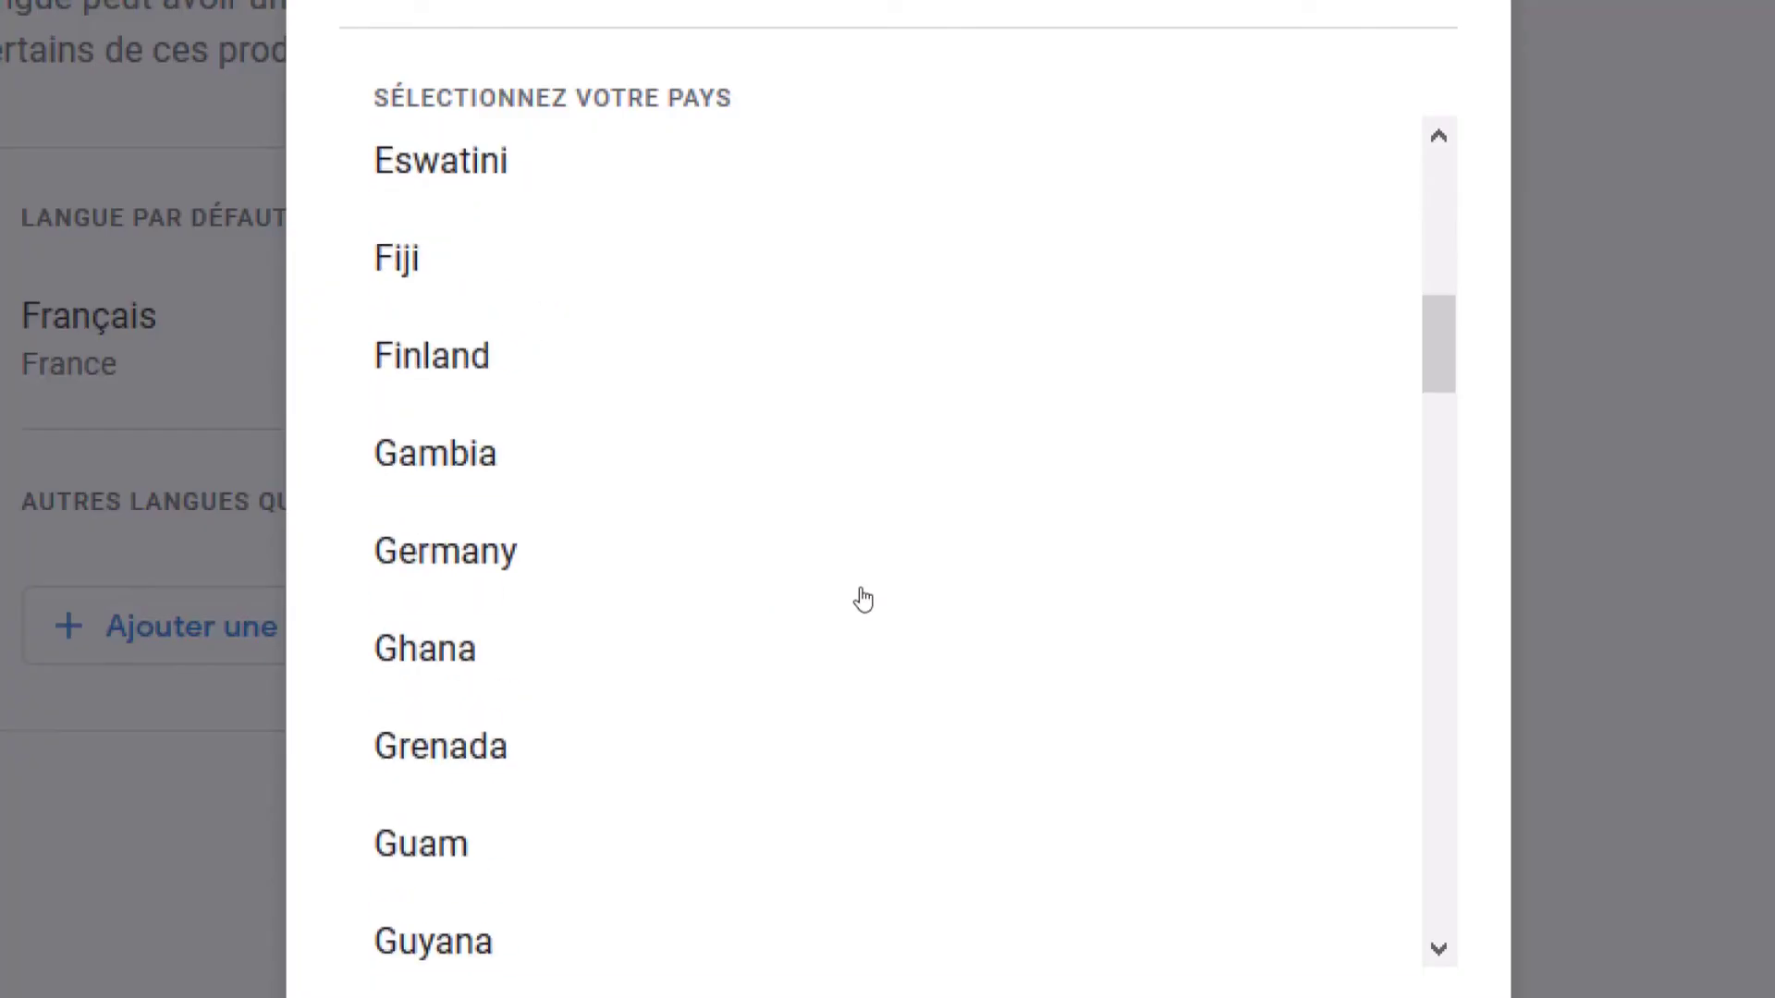
{"action": "scroll", "coordinate": [862, 599], "scroll_direction": "down", "scroll_amount": 6}
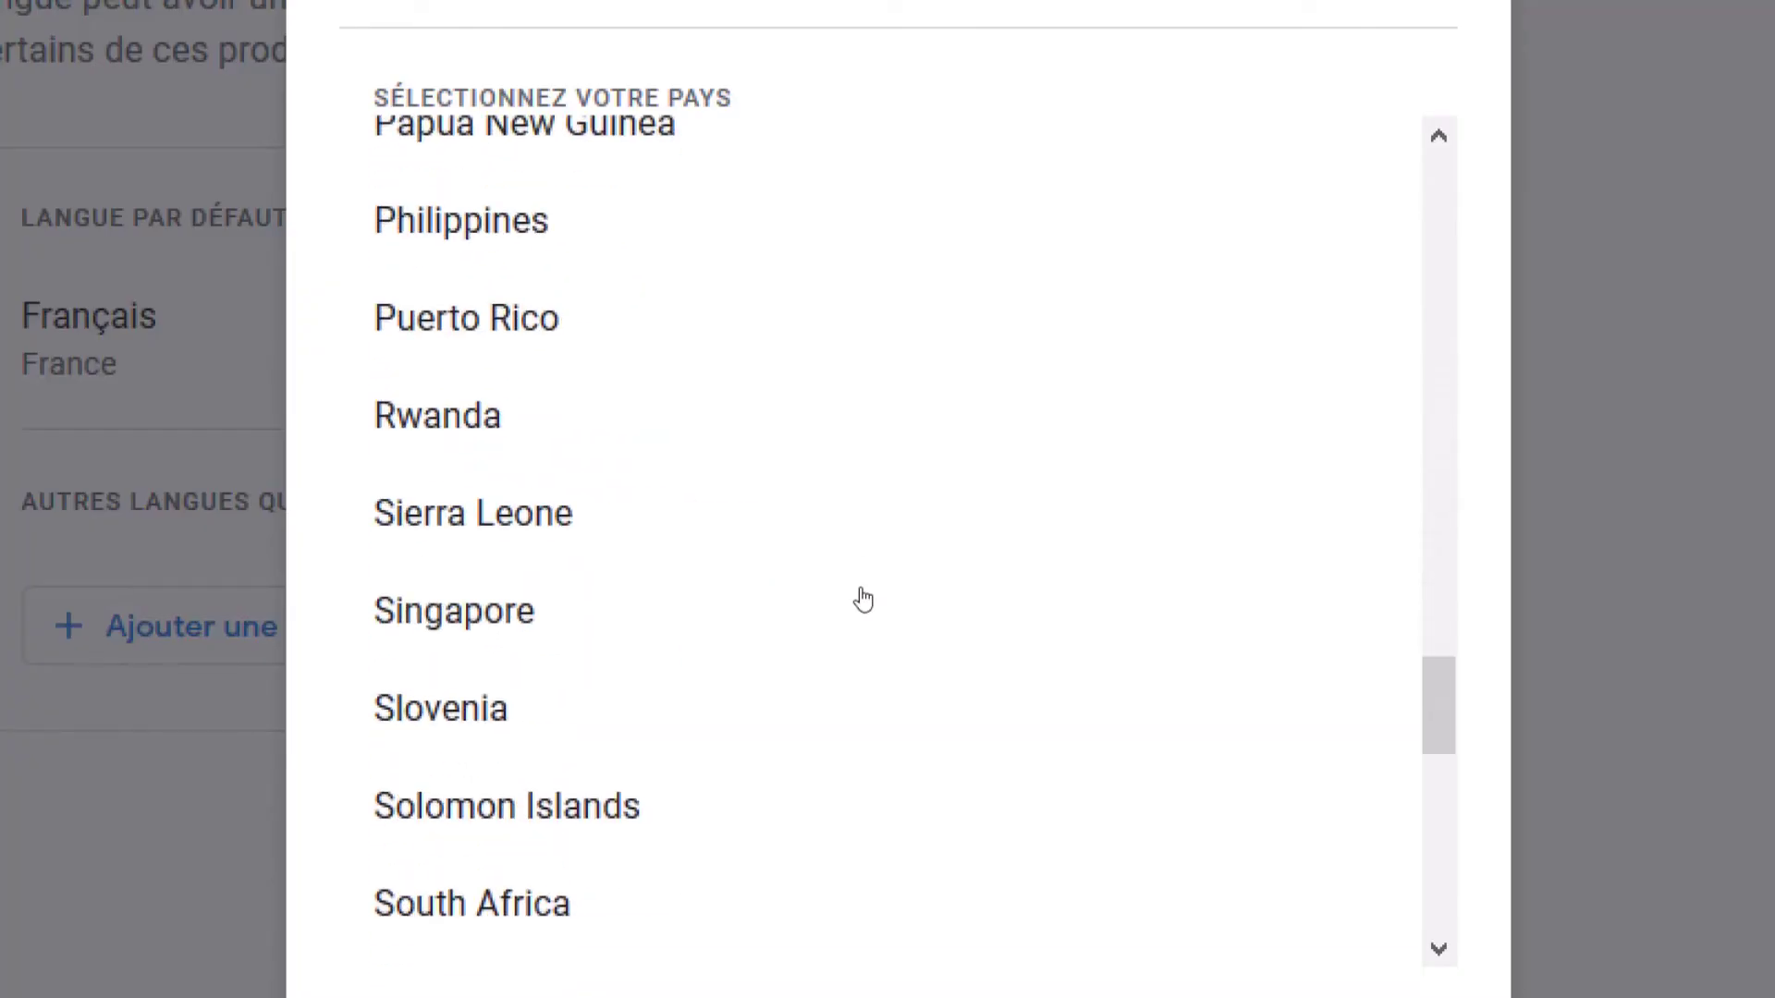
{"action": "scroll", "coordinate": [862, 599], "scroll_direction": "down", "scroll_amount": 8}
{"action": "scroll", "coordinate": [863, 599], "scroll_direction": "down", "scroll_amount": 3}
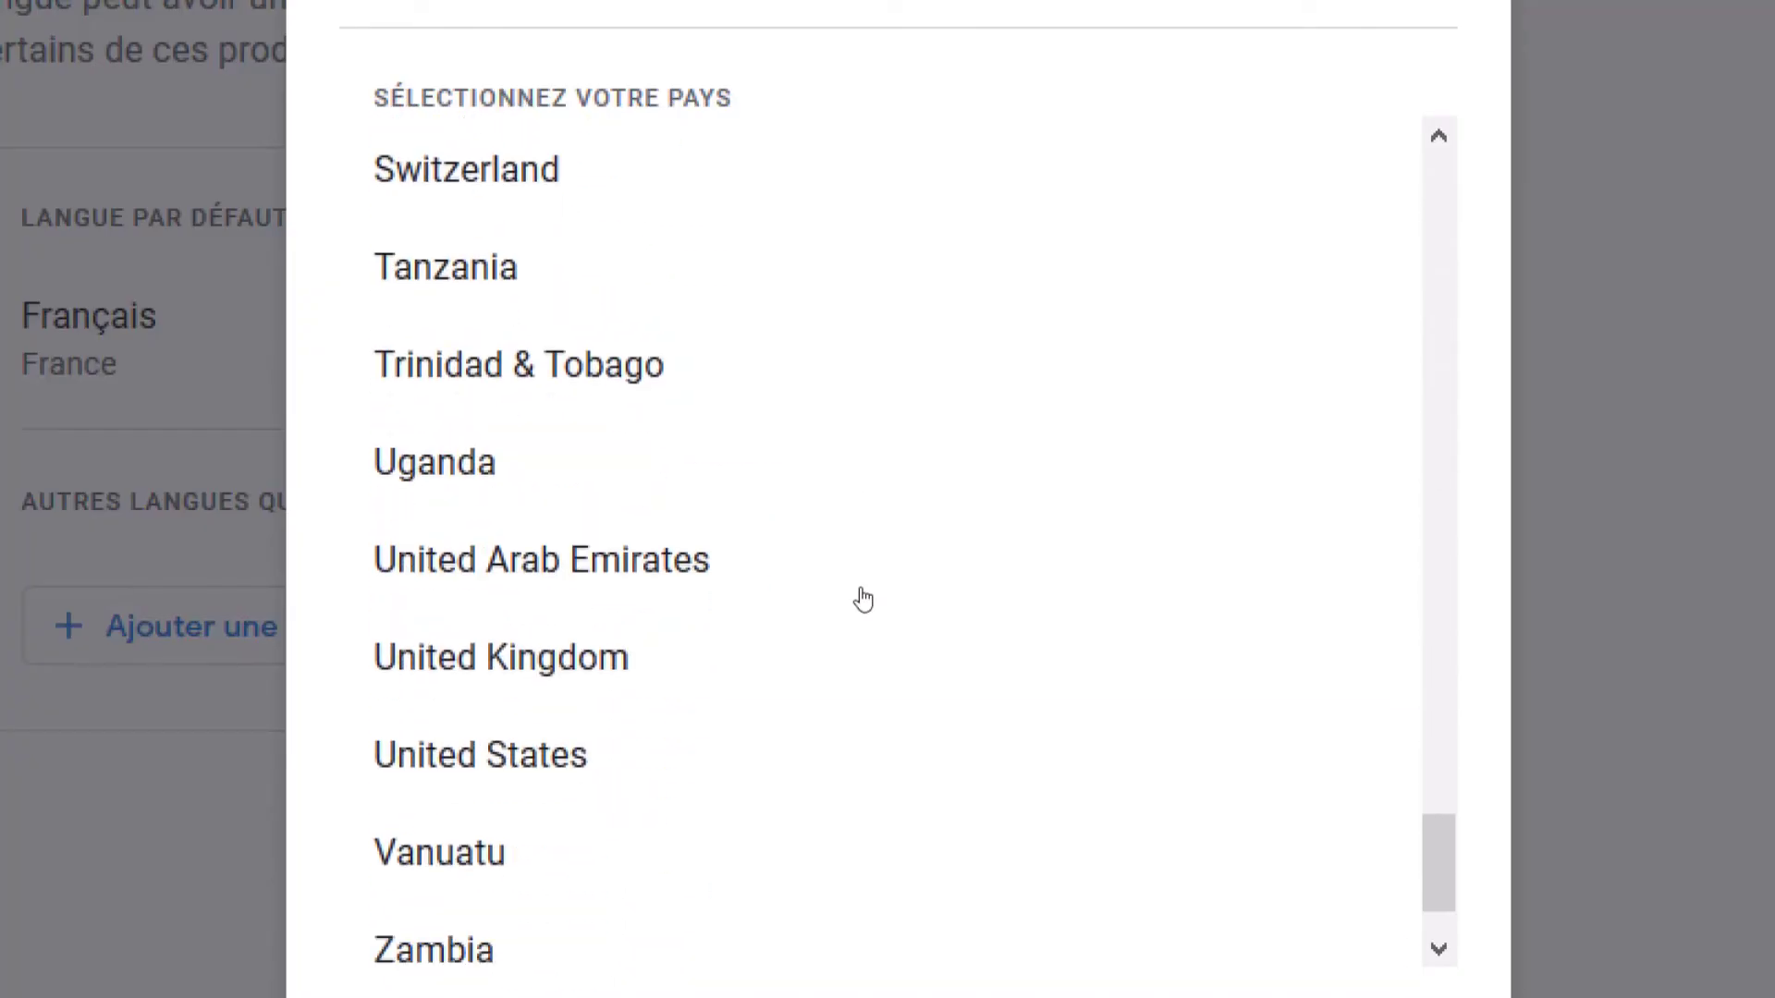
{"action": "scroll", "coordinate": [862, 599], "scroll_direction": "down", "scroll_amount": 2}
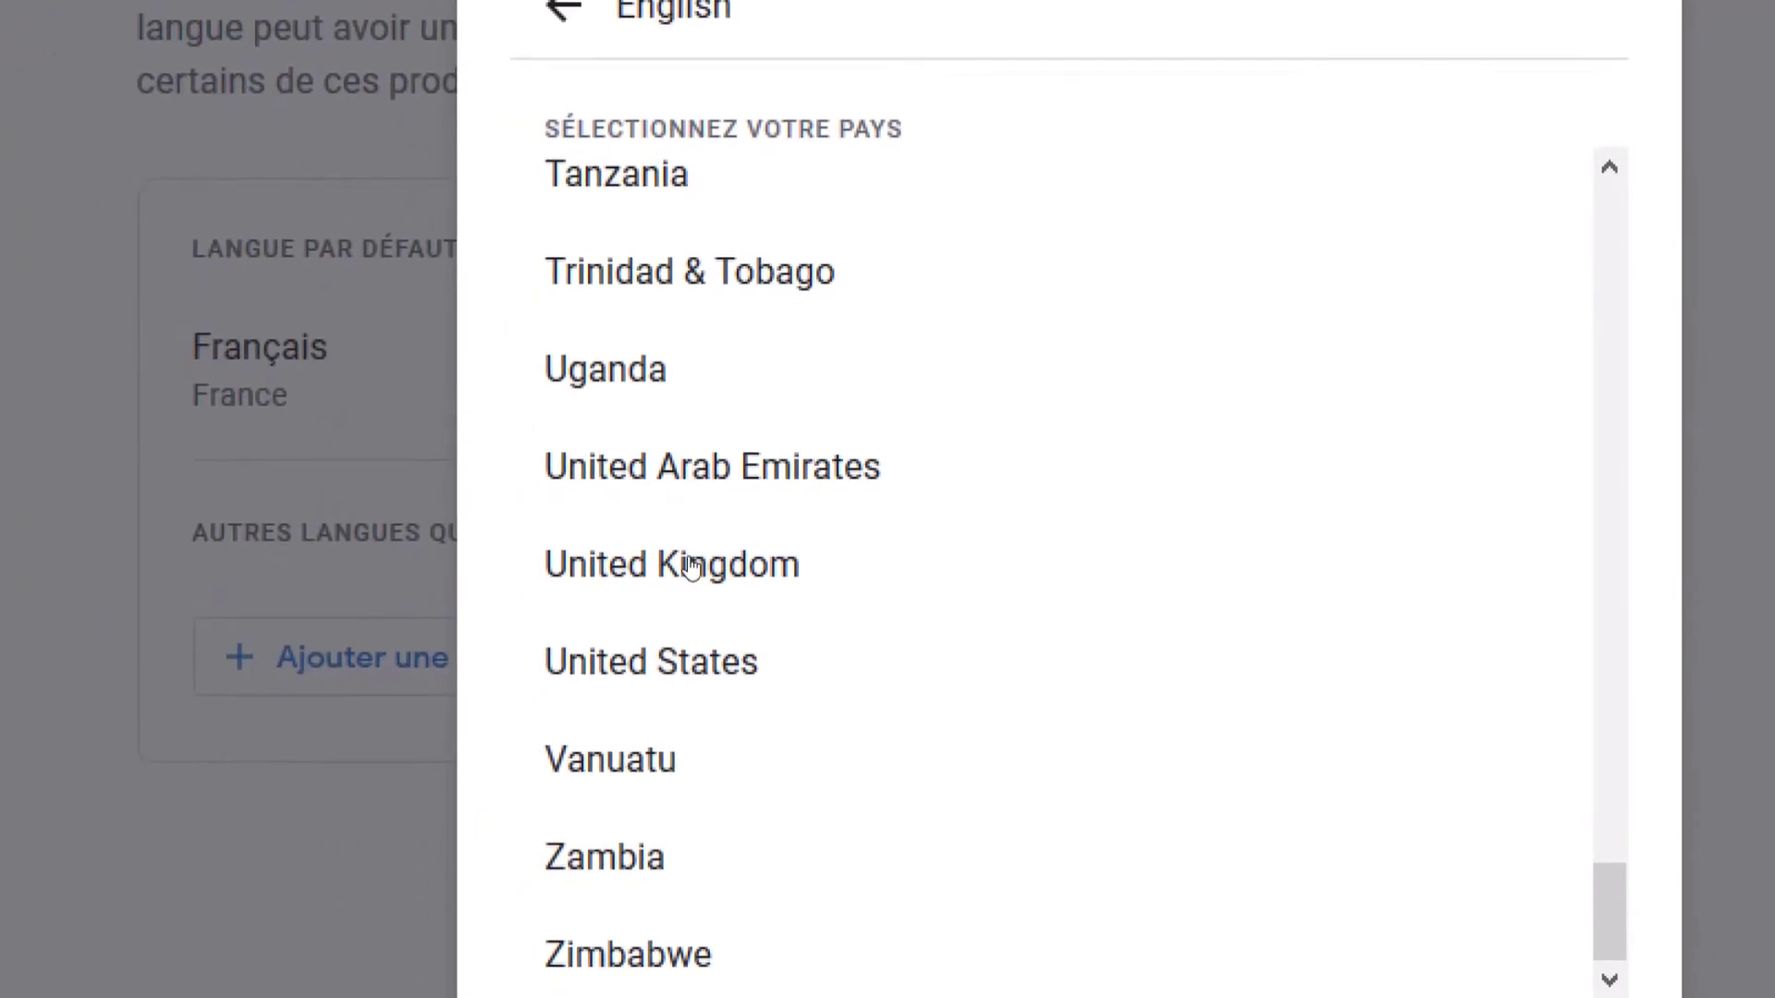
{"action": "left_click", "coordinate": [521, 534]}
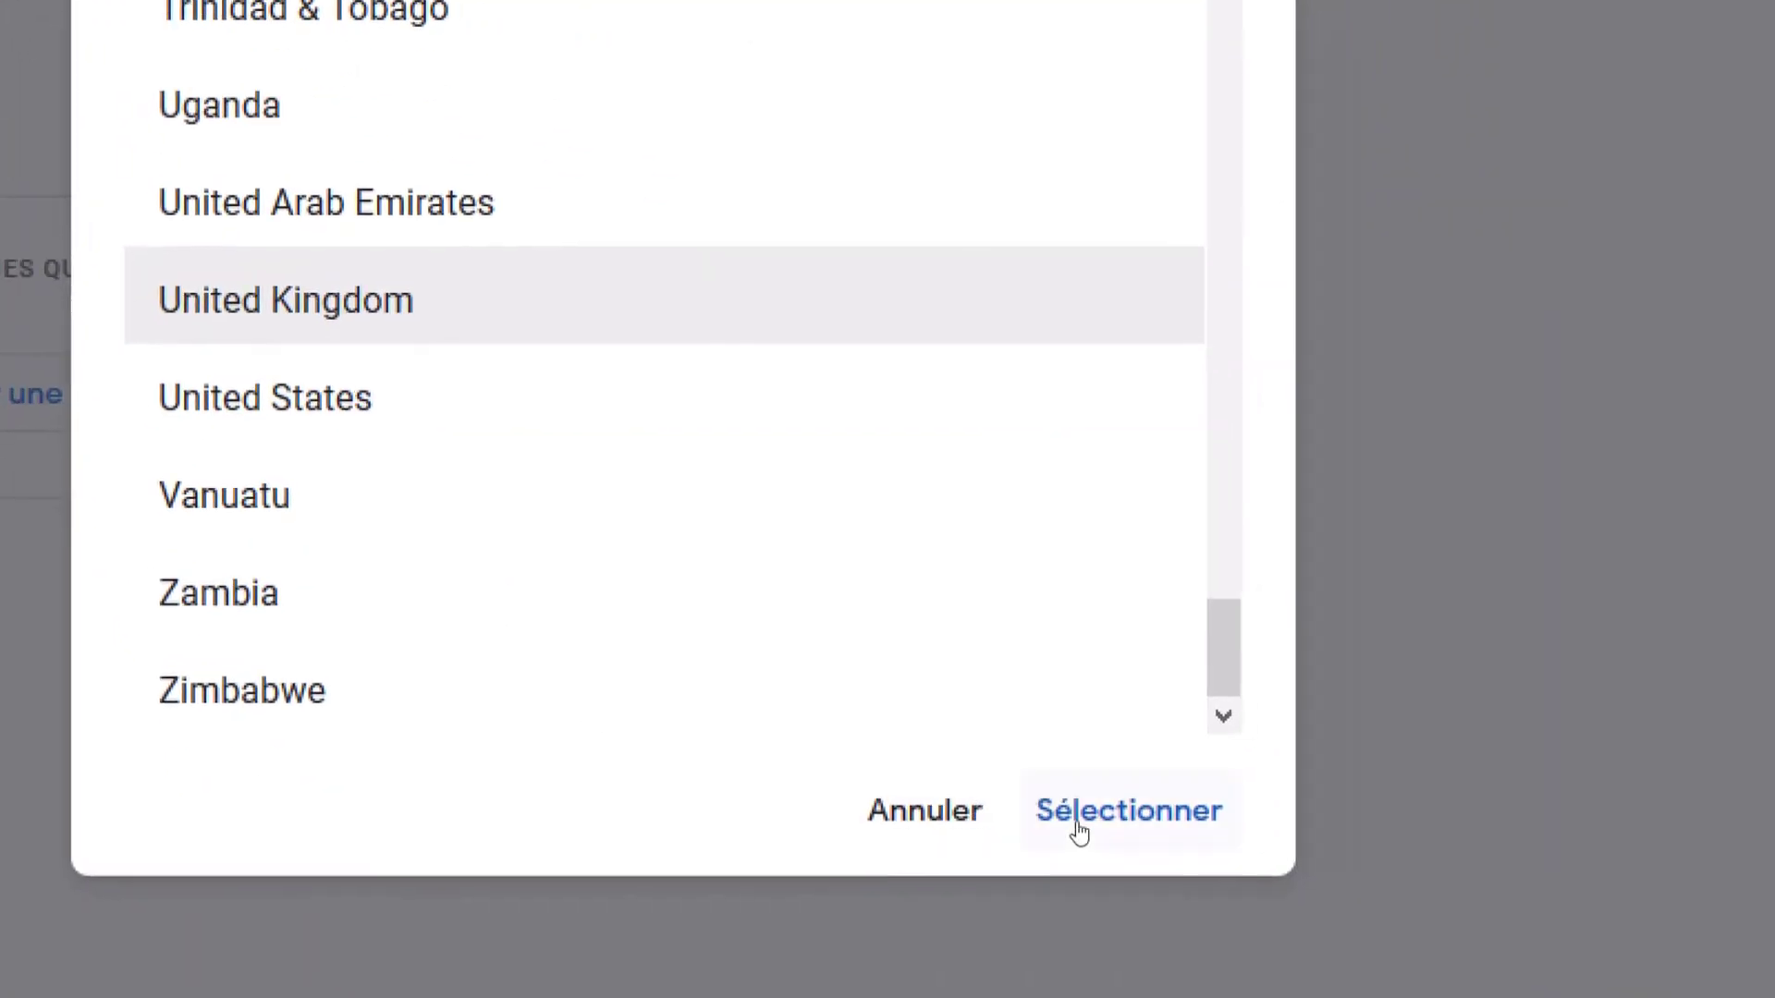
{"action": "left_click", "coordinate": [1110, 826]}
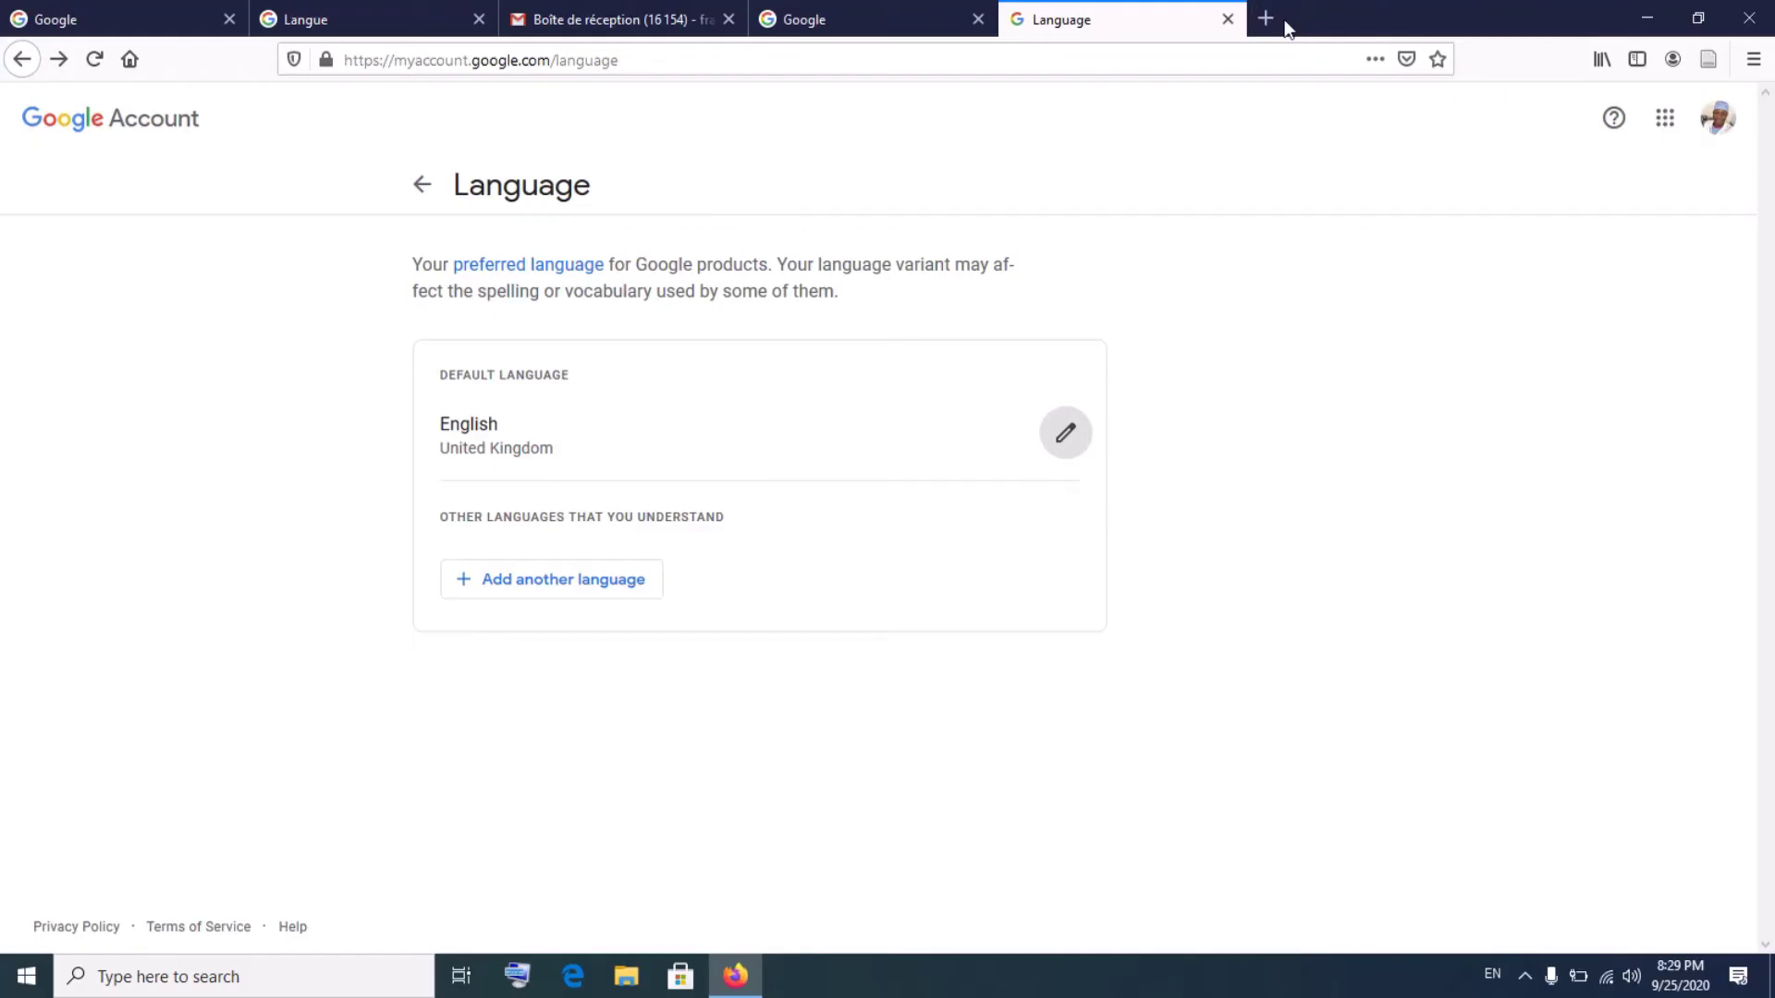
Step: Load google.com in a new browser tab and open Gmail from the Google apps
{"action": "left_click", "coordinate": [1266, 19]}
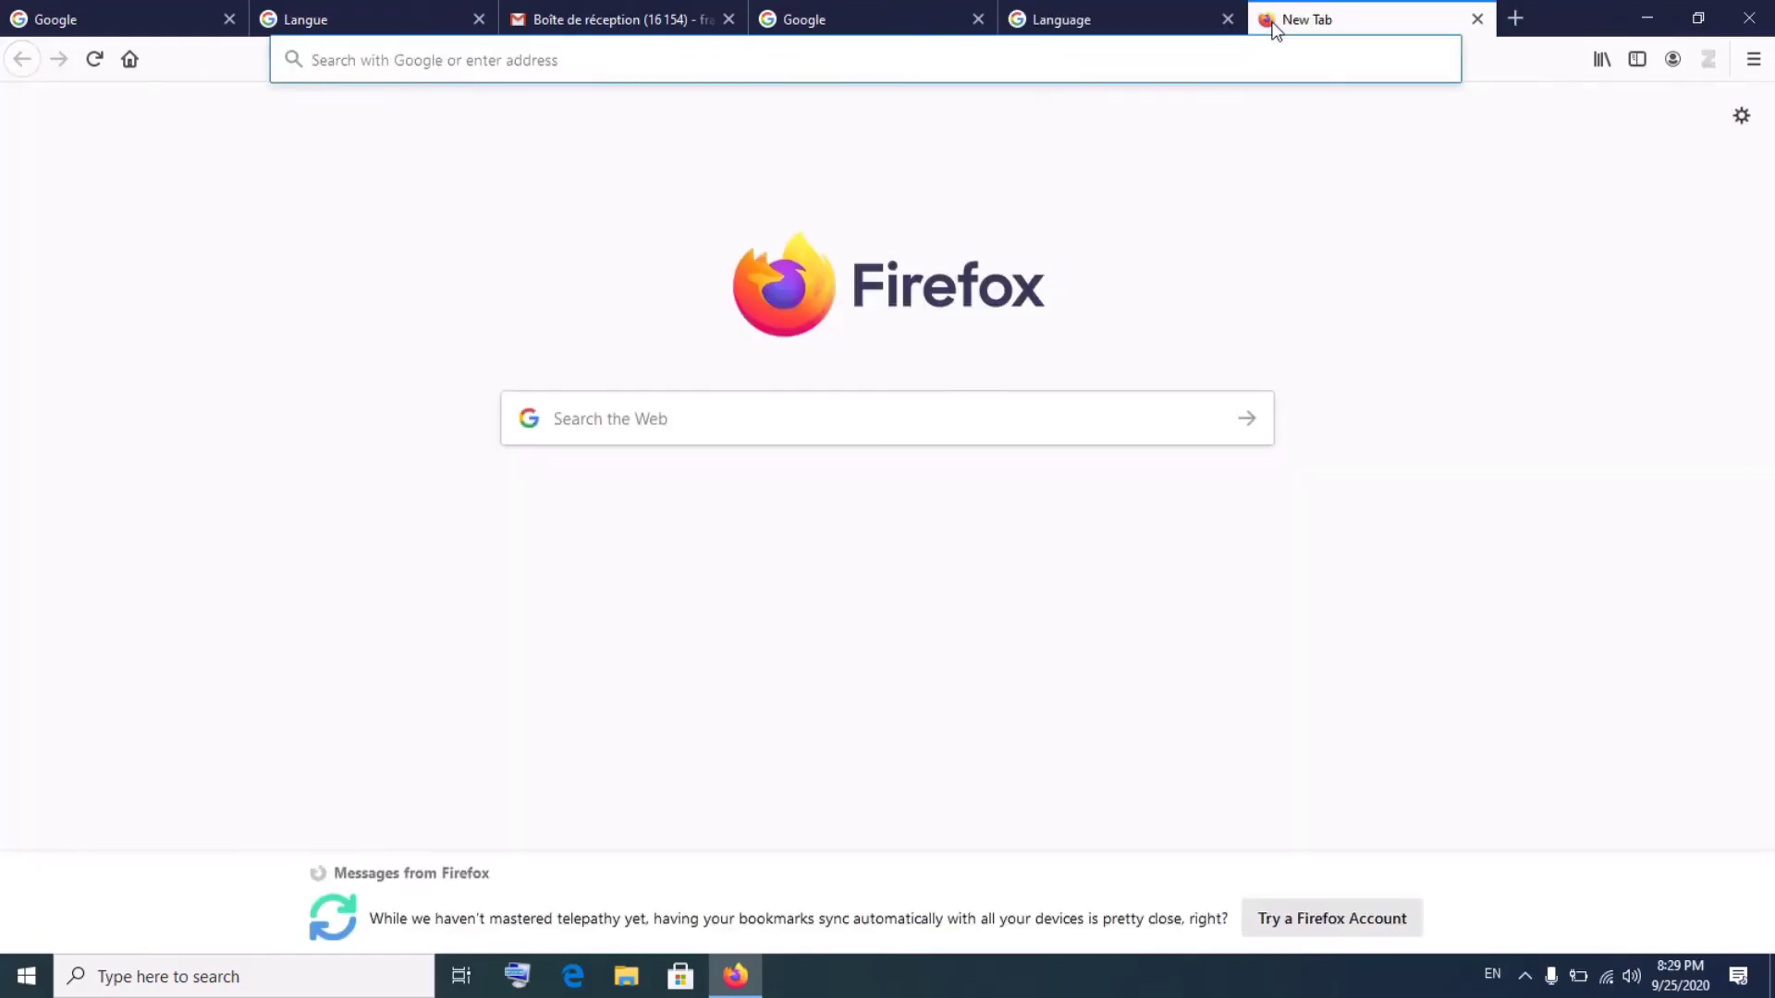
{"action": "type", "text": "google.com"}
{"action": "key", "text": "Return"}
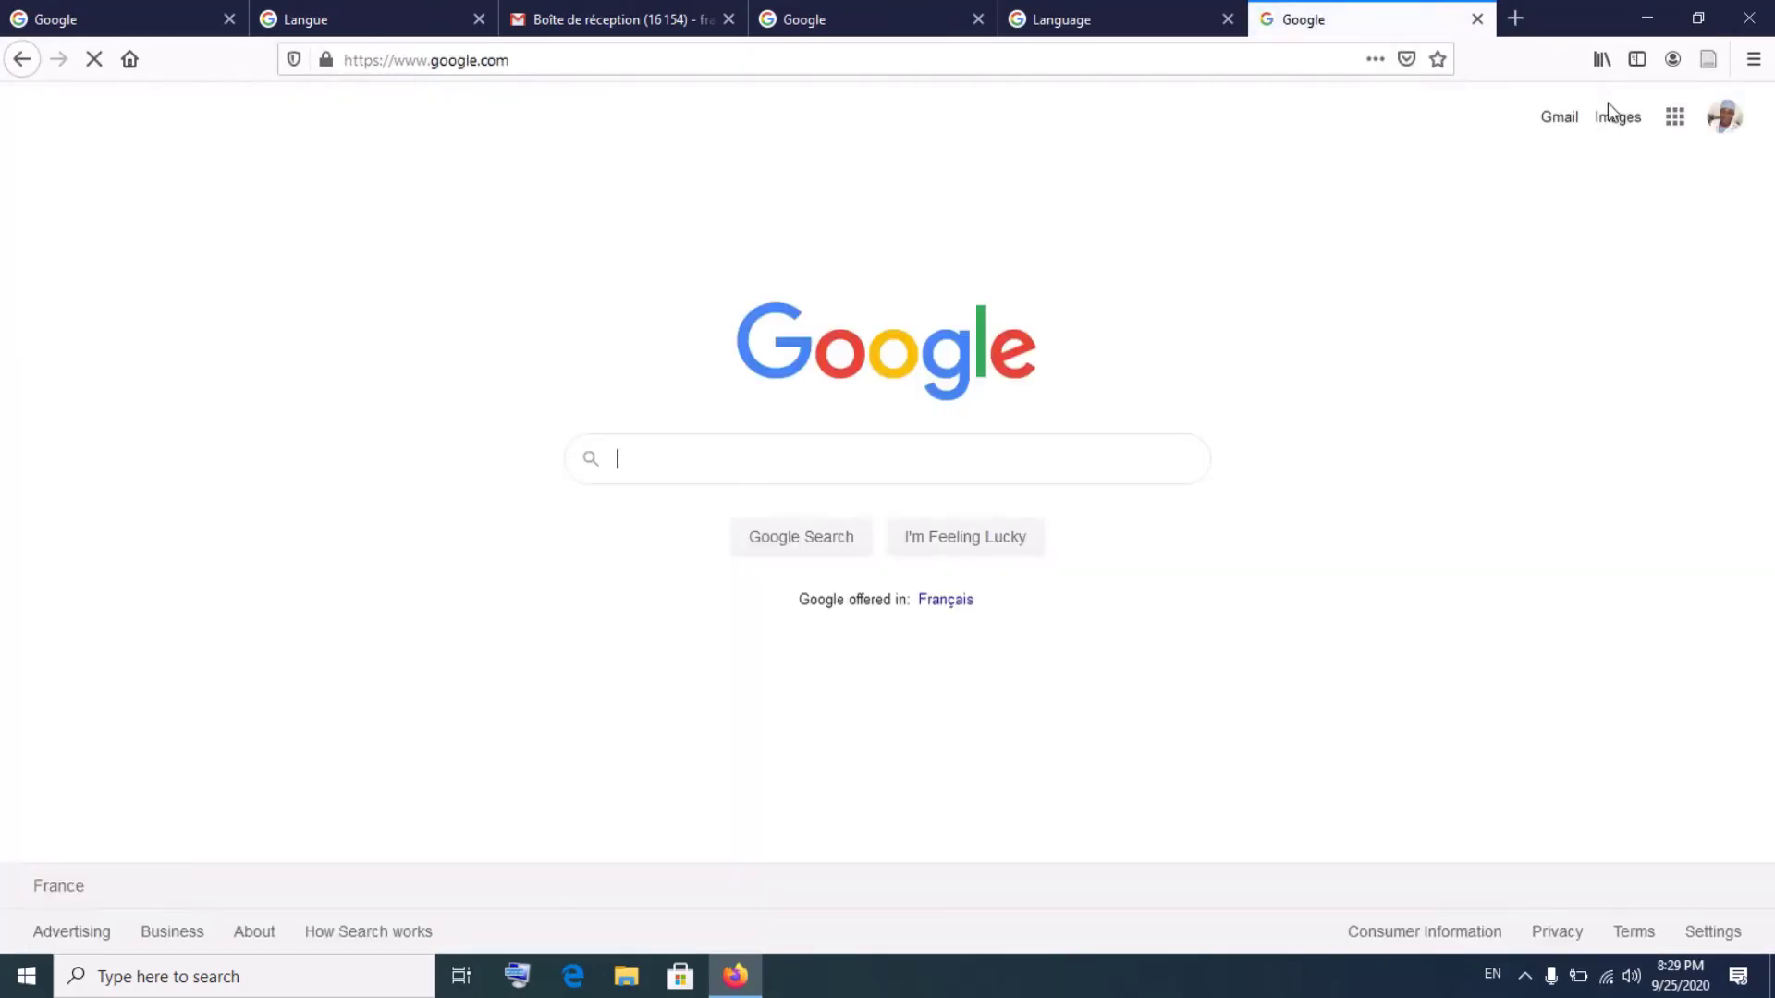
{"action": "left_click", "coordinate": [1674, 116]}
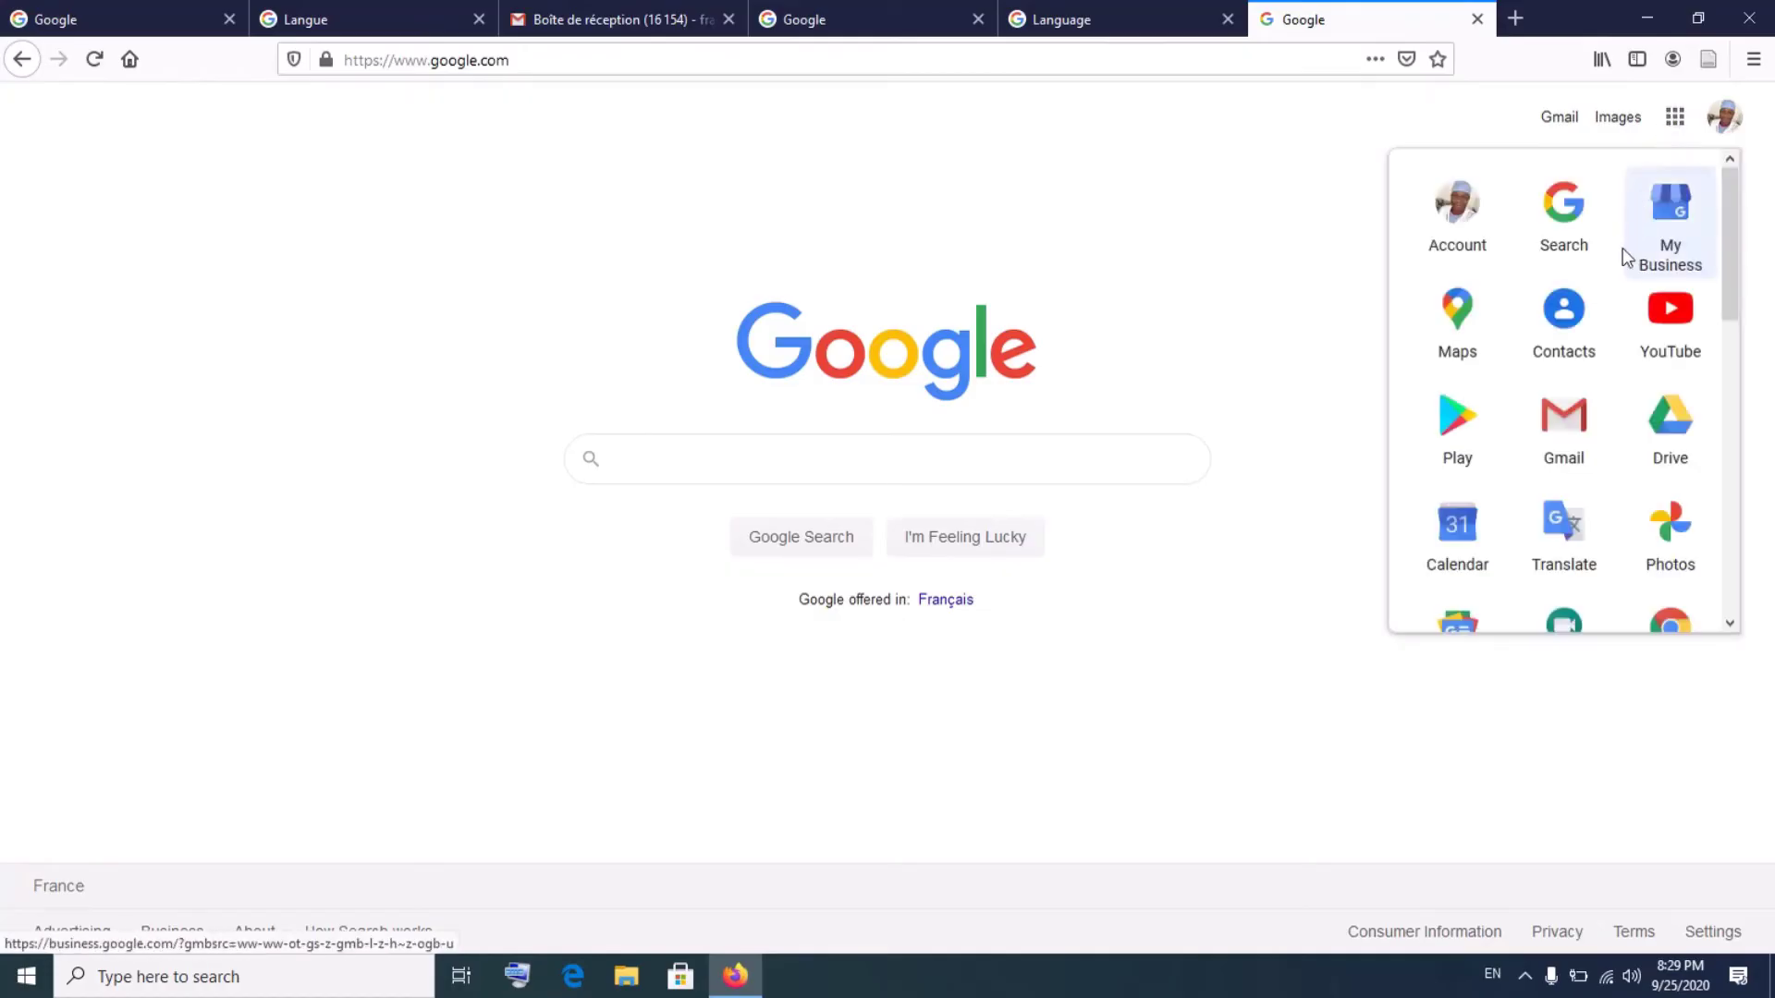
{"action": "left_click", "coordinate": [1569, 427]}
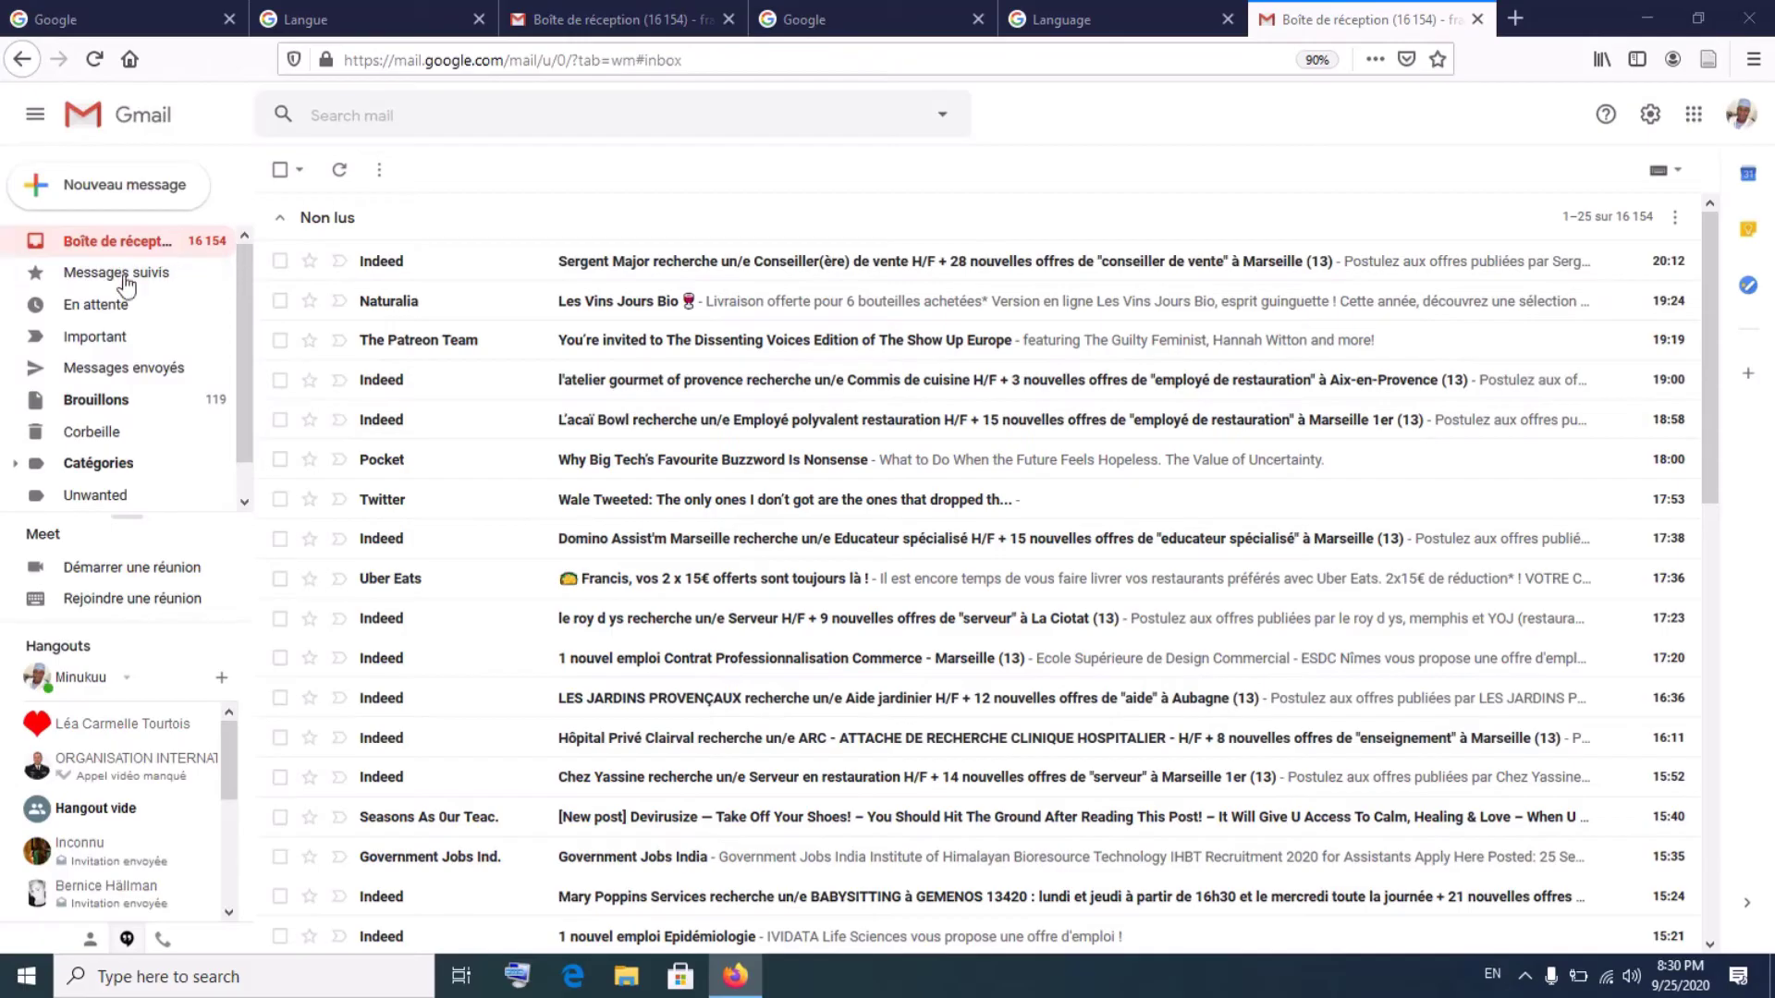
Step: Sign out of the Google Account from Gmail and sign back in to the same account with its password
{"action": "left_click", "coordinate": [1742, 118]}
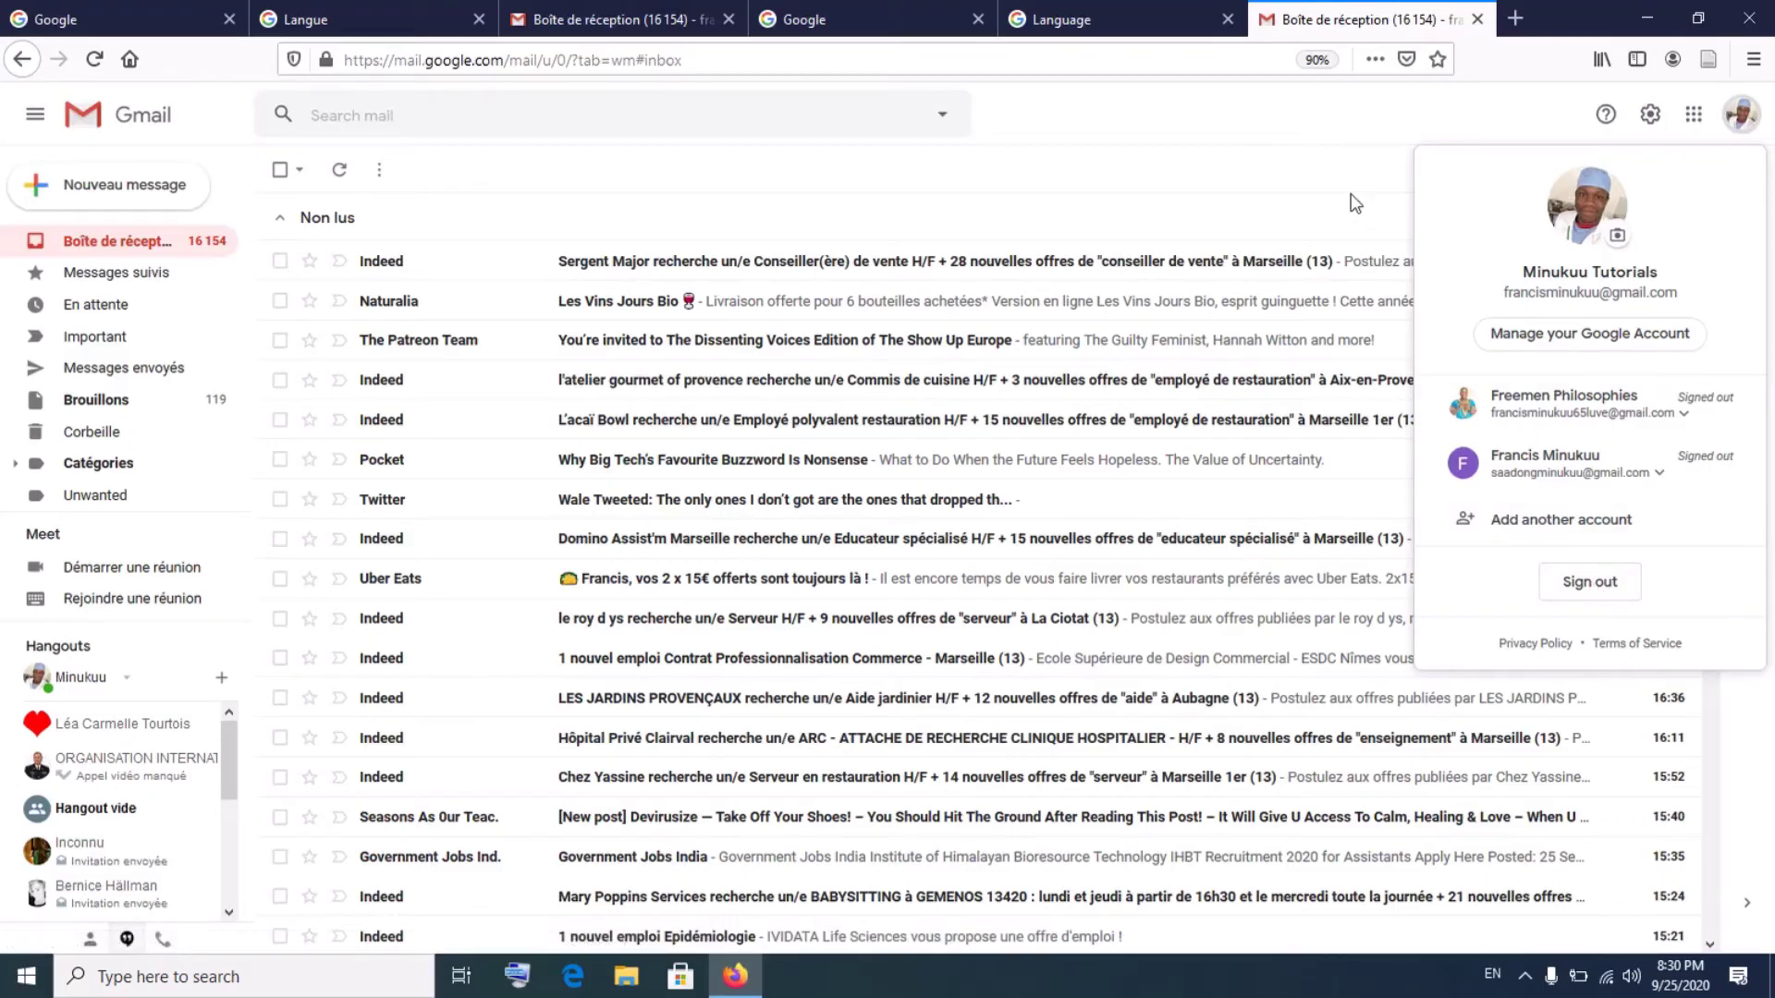
{"action": "left_click", "coordinate": [1583, 587]}
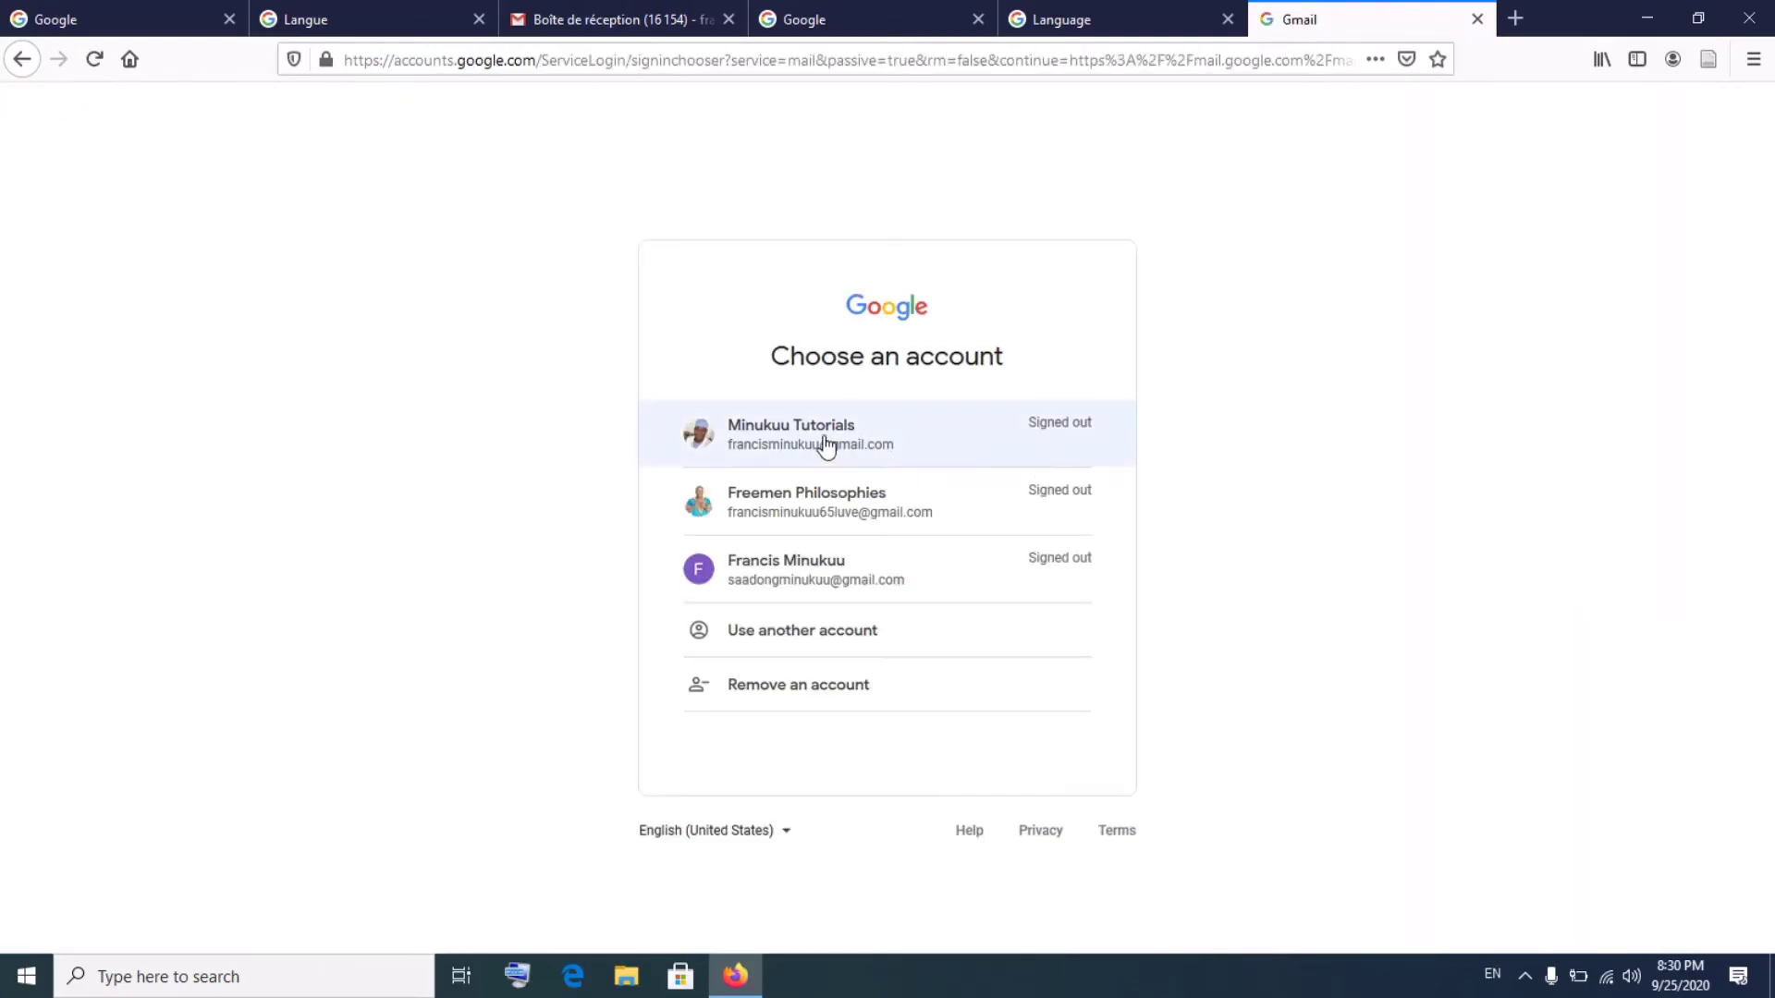
{"action": "left_click", "coordinate": [825, 446]}
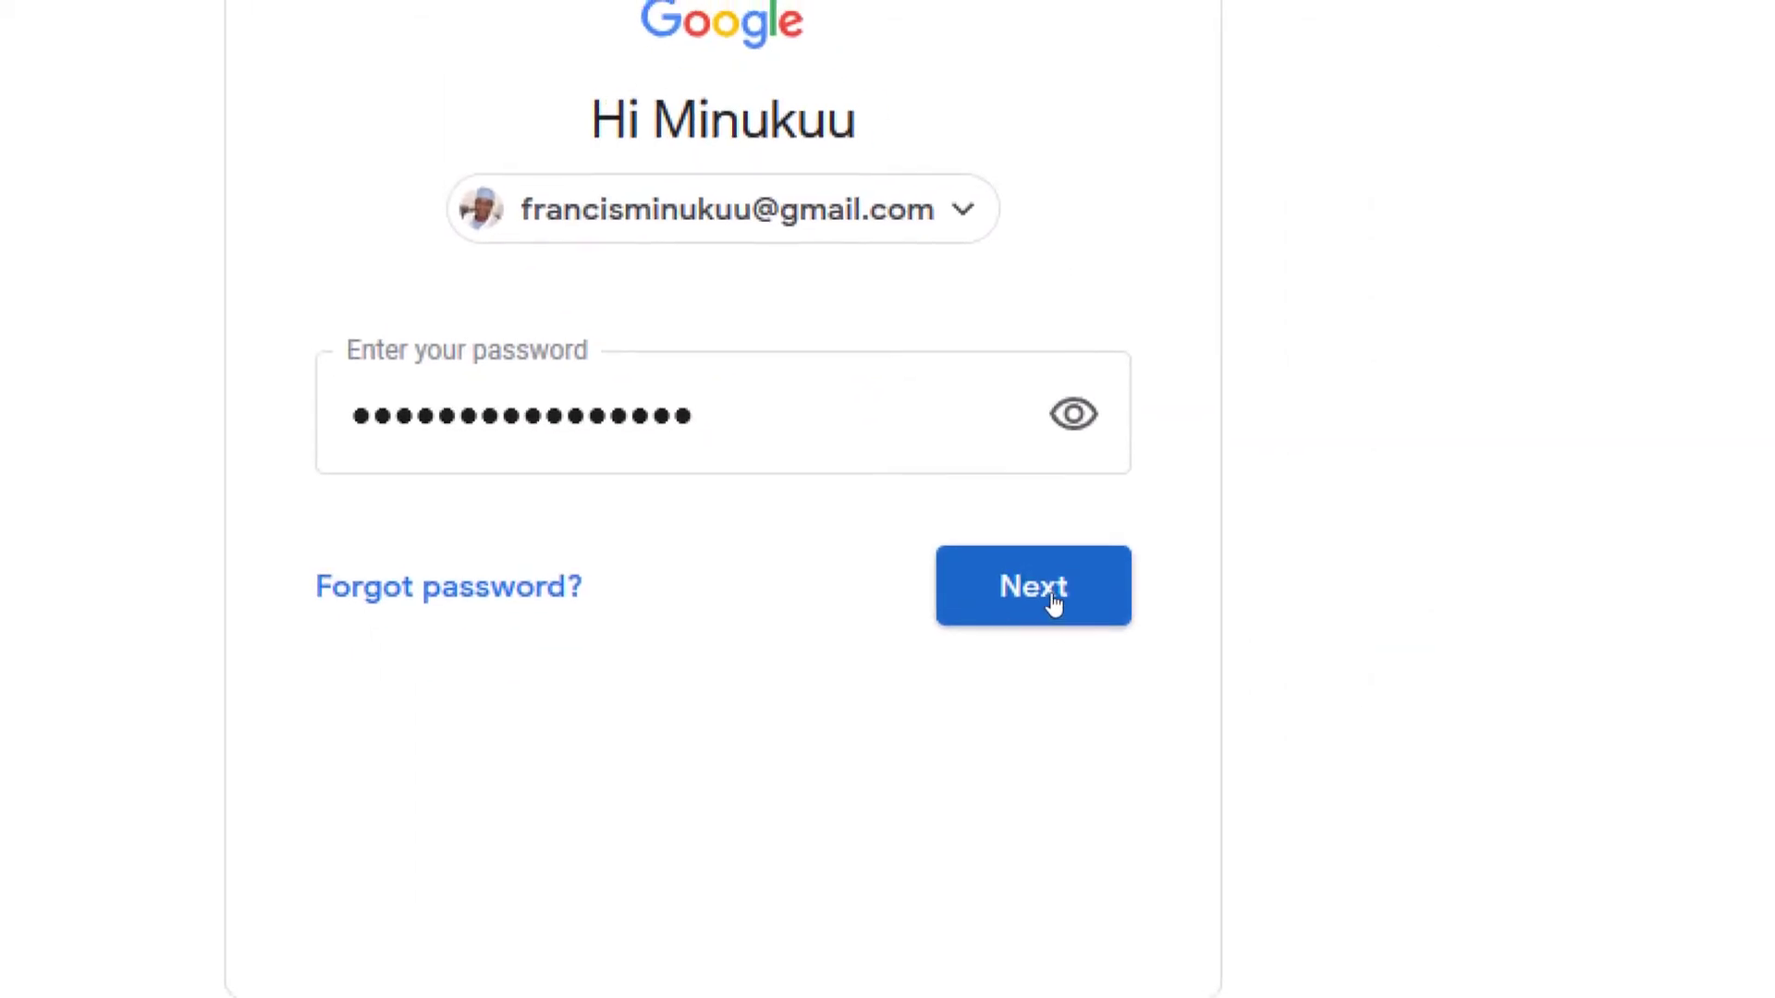
{"action": "left_click", "coordinate": [1054, 601]}
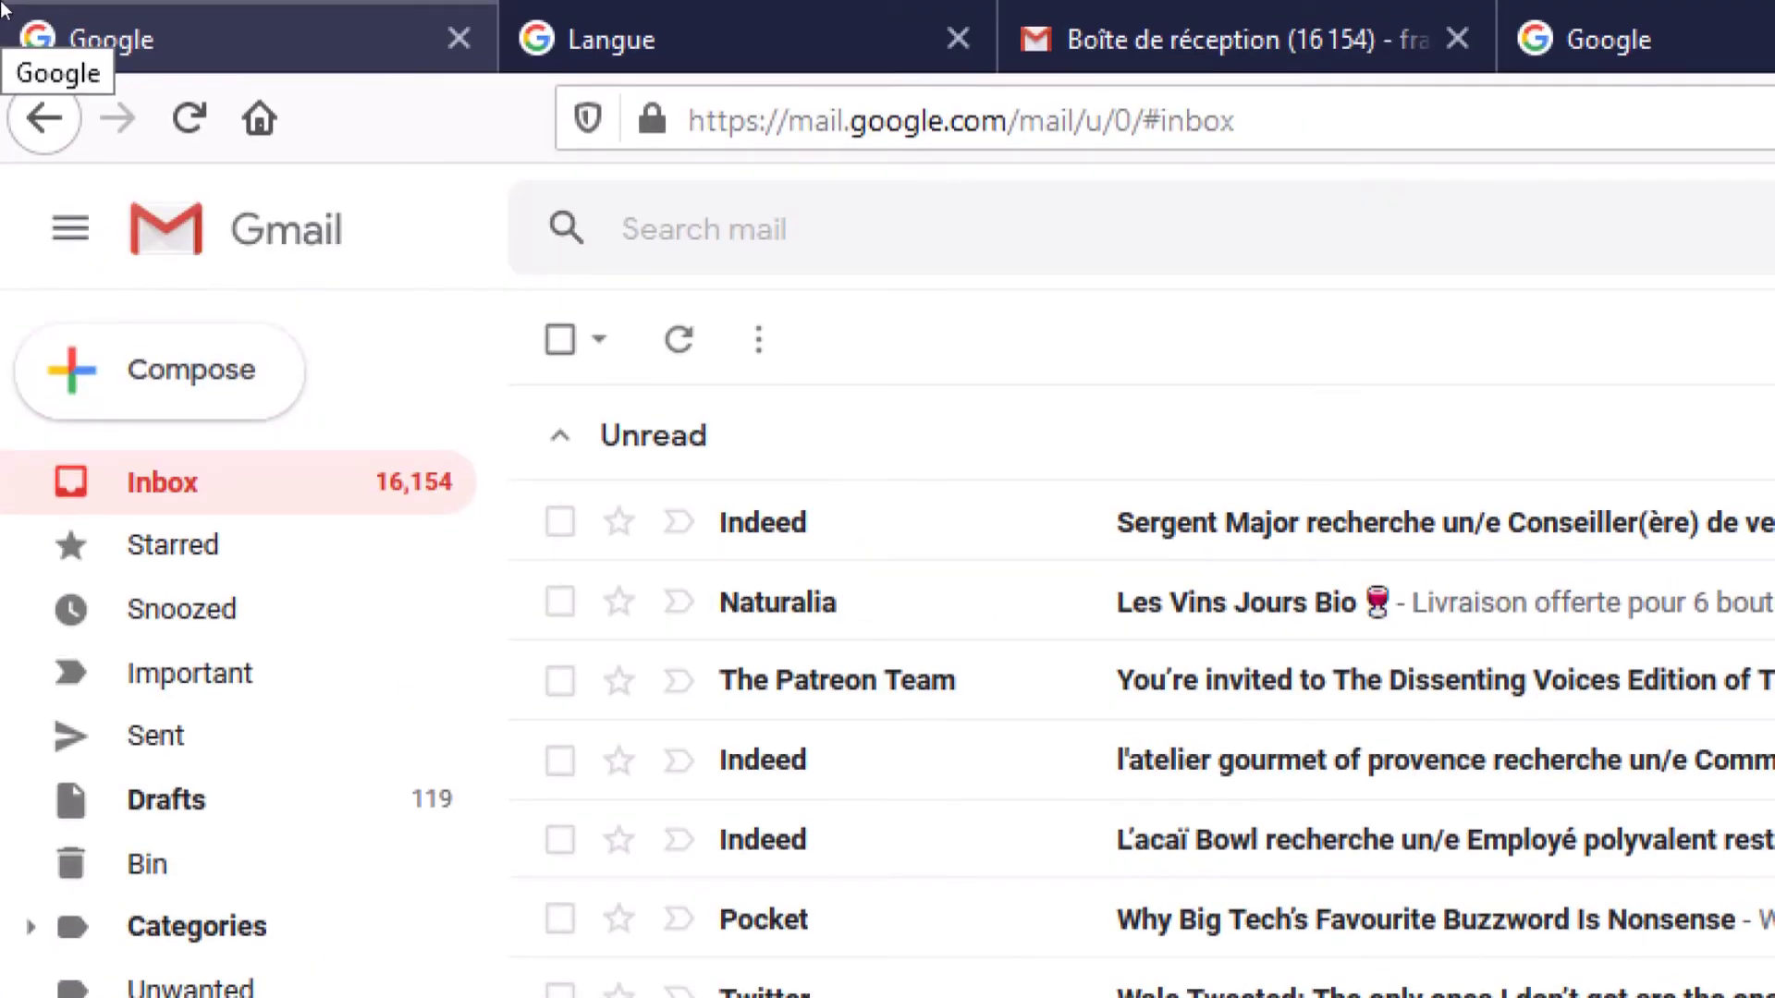
{"action": "key", "text": "F5"}
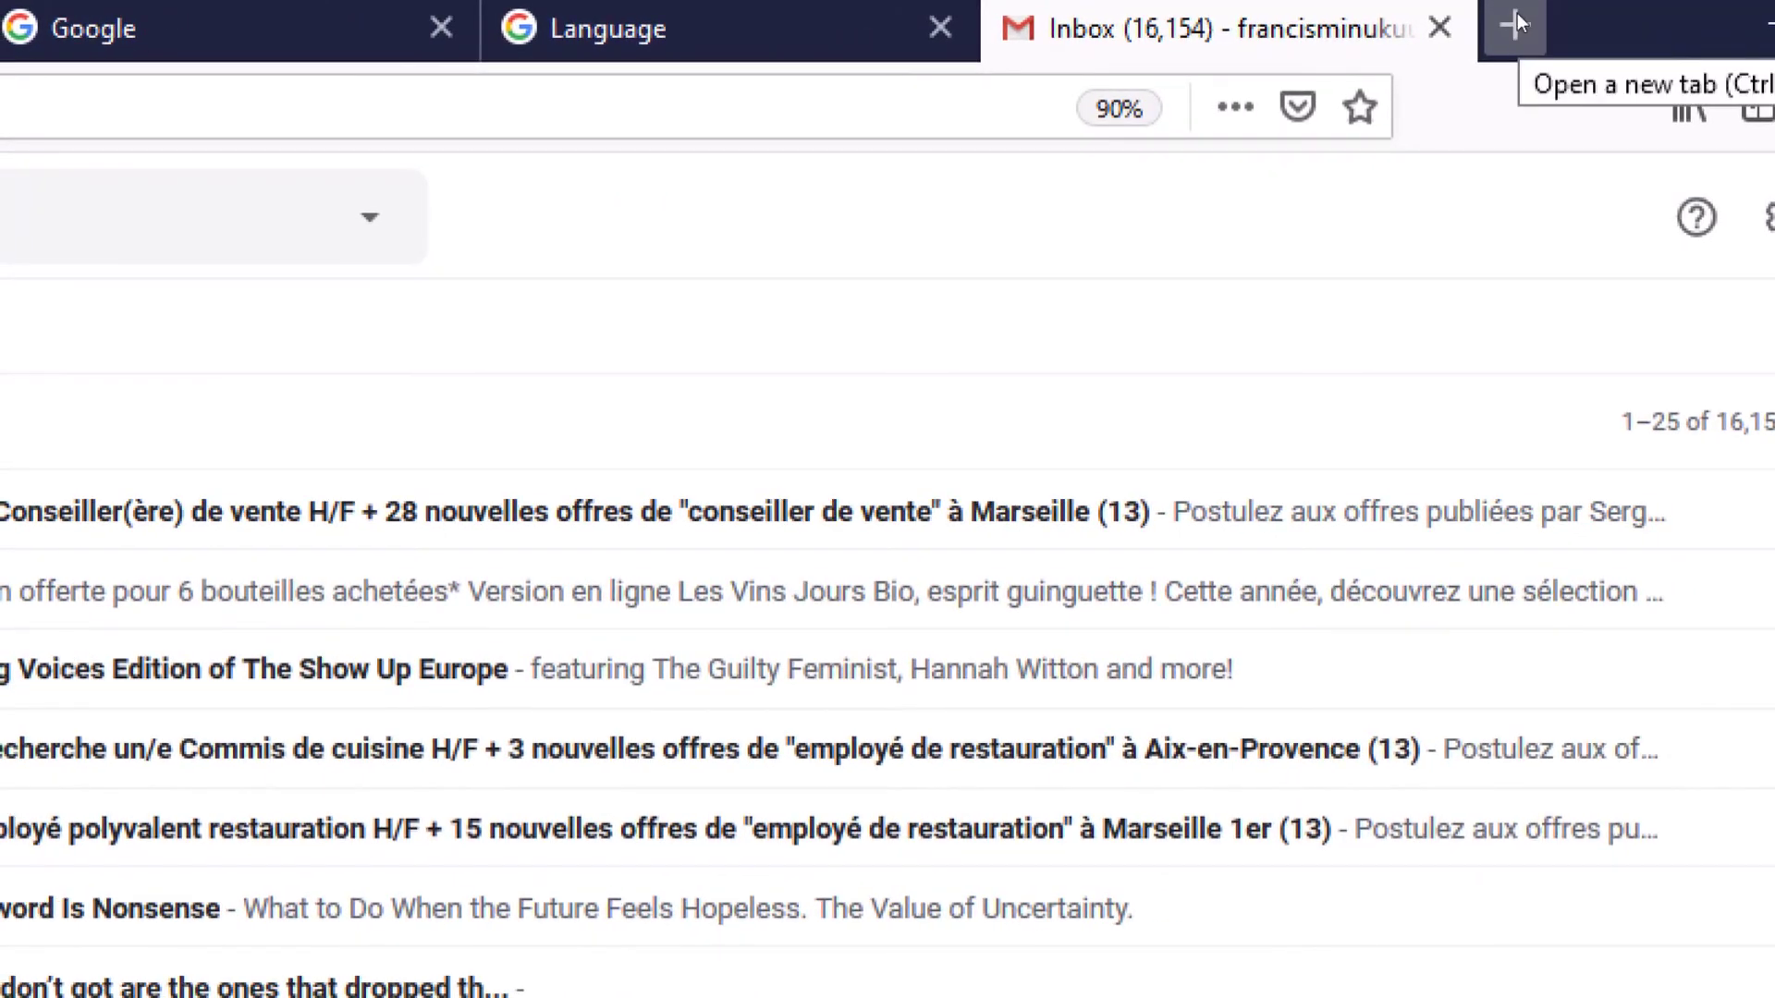
Step: Load youtube.com in a new browser tab, then open and close the notifications
{"action": "left_click", "coordinate": [1517, 12]}
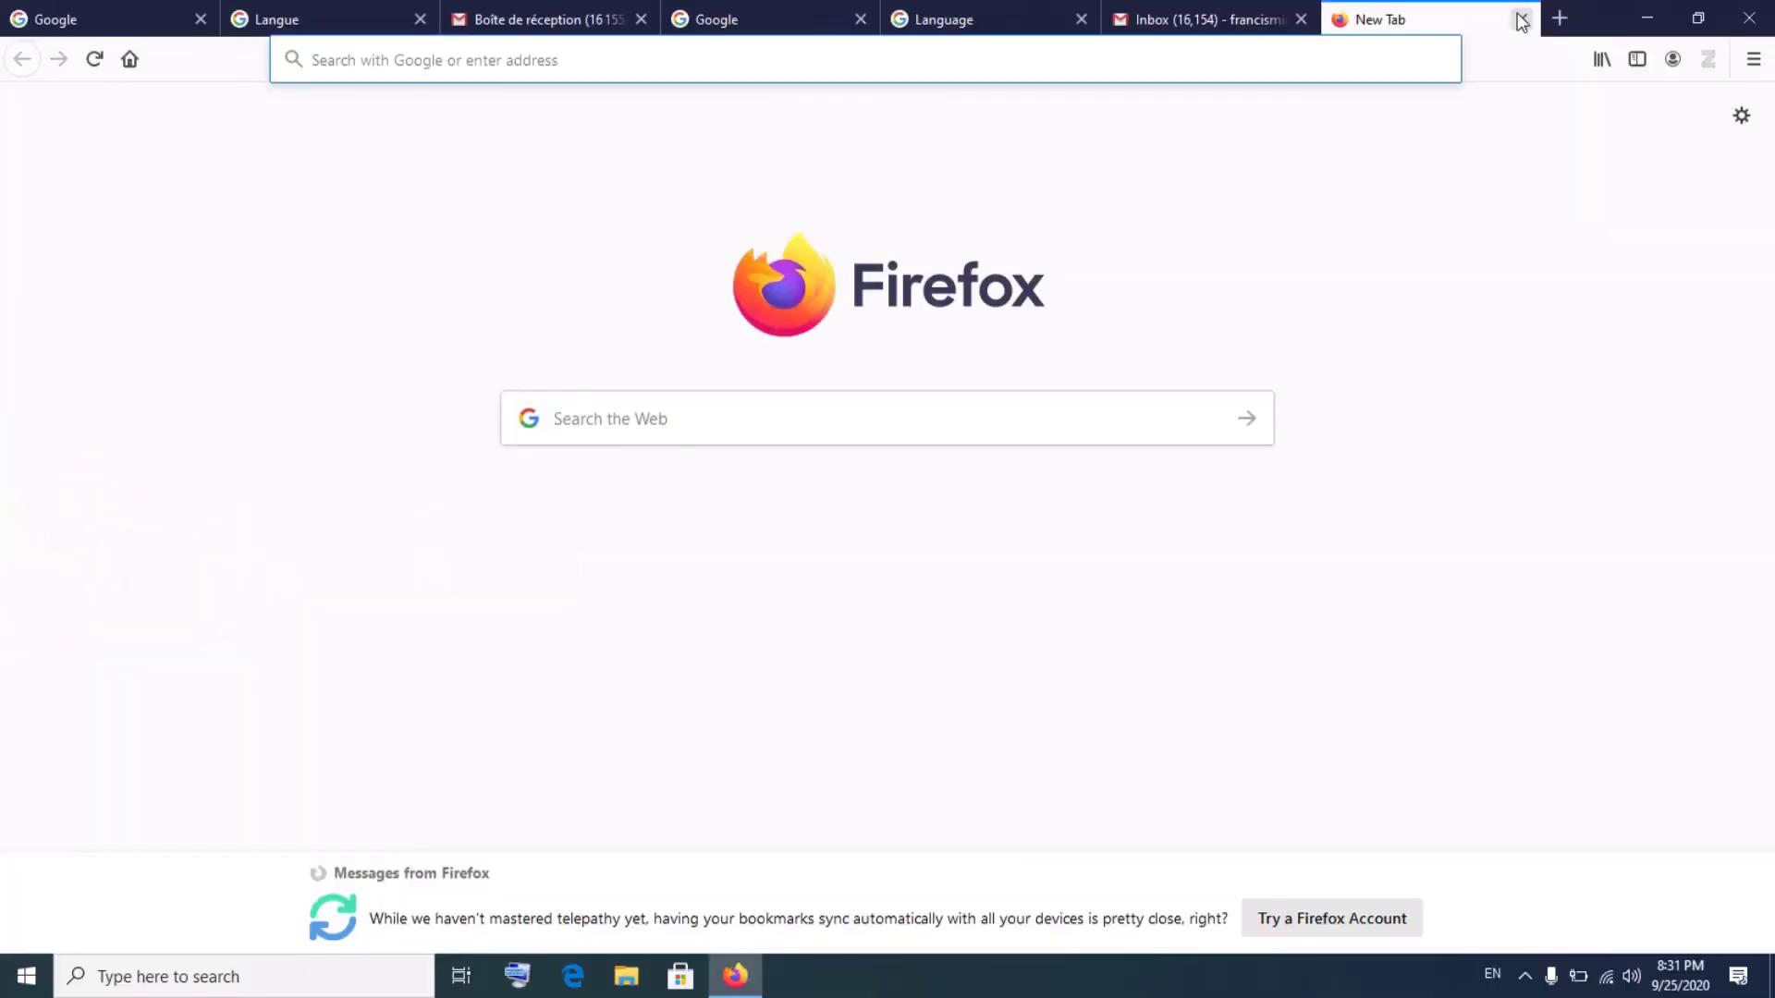
{"action": "left_click", "coordinate": [1241, 54]}
{"action": "type", "text": "youtube.com/"}
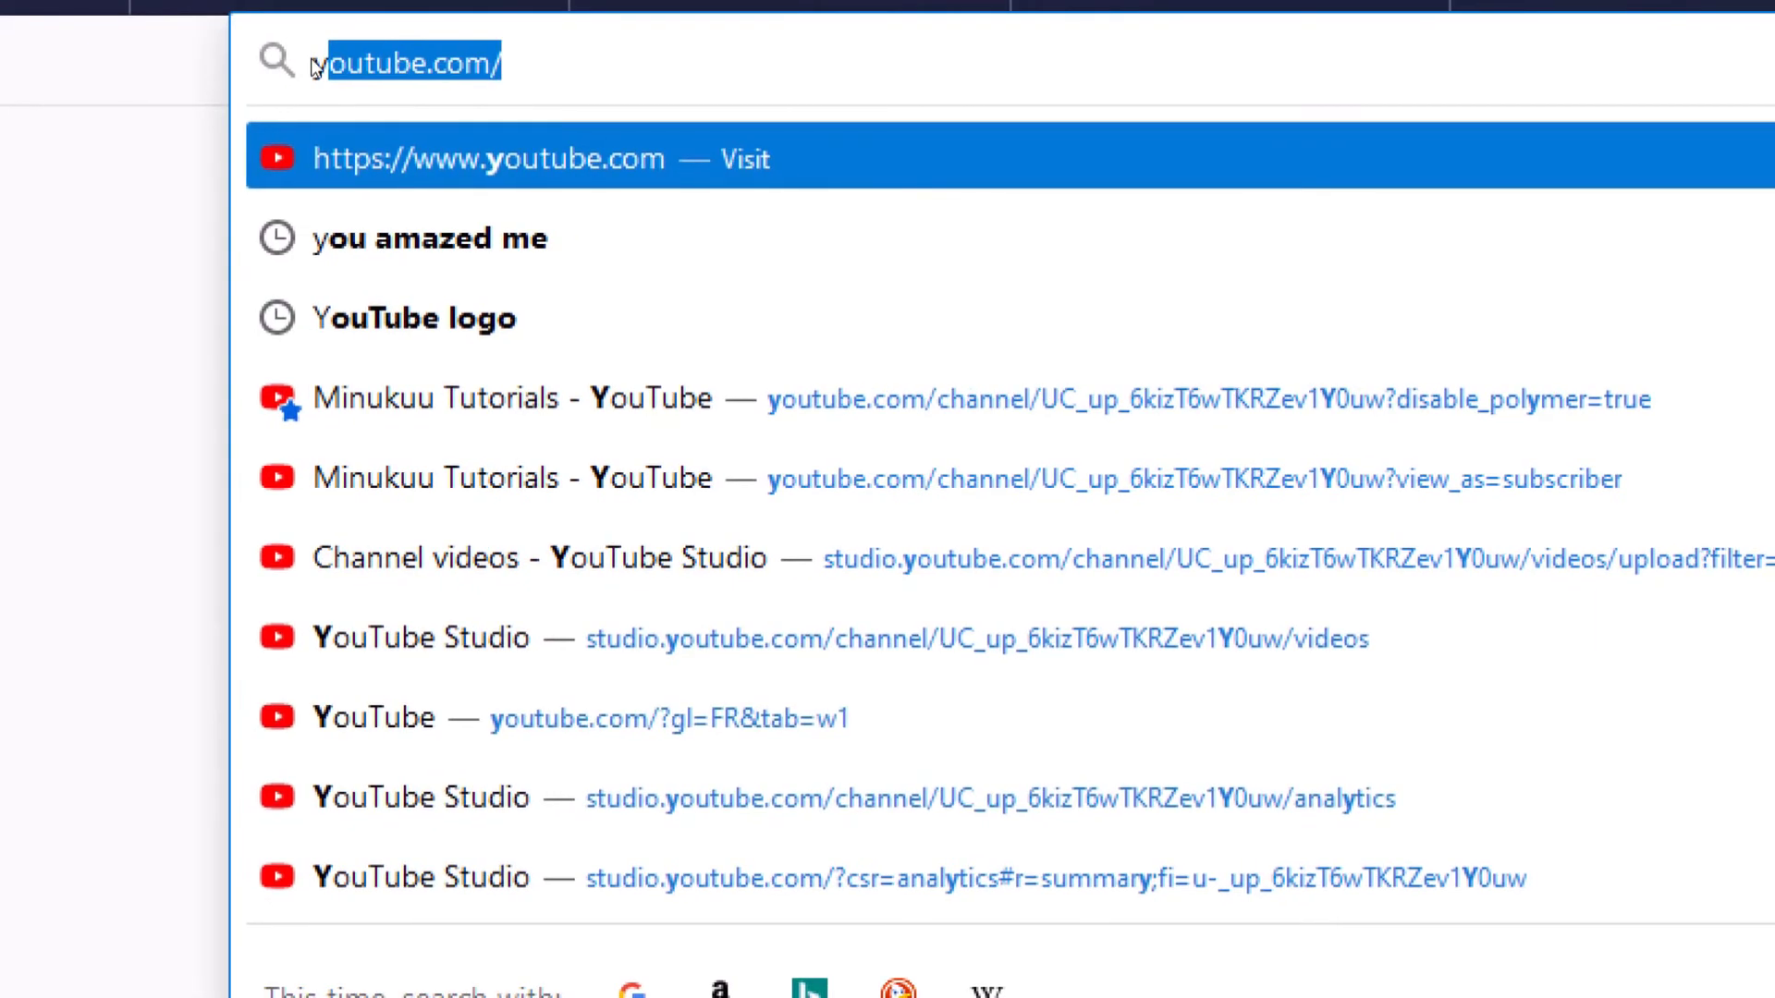
{"action": "key", "text": "Right"}
{"action": "key", "text": "Return"}
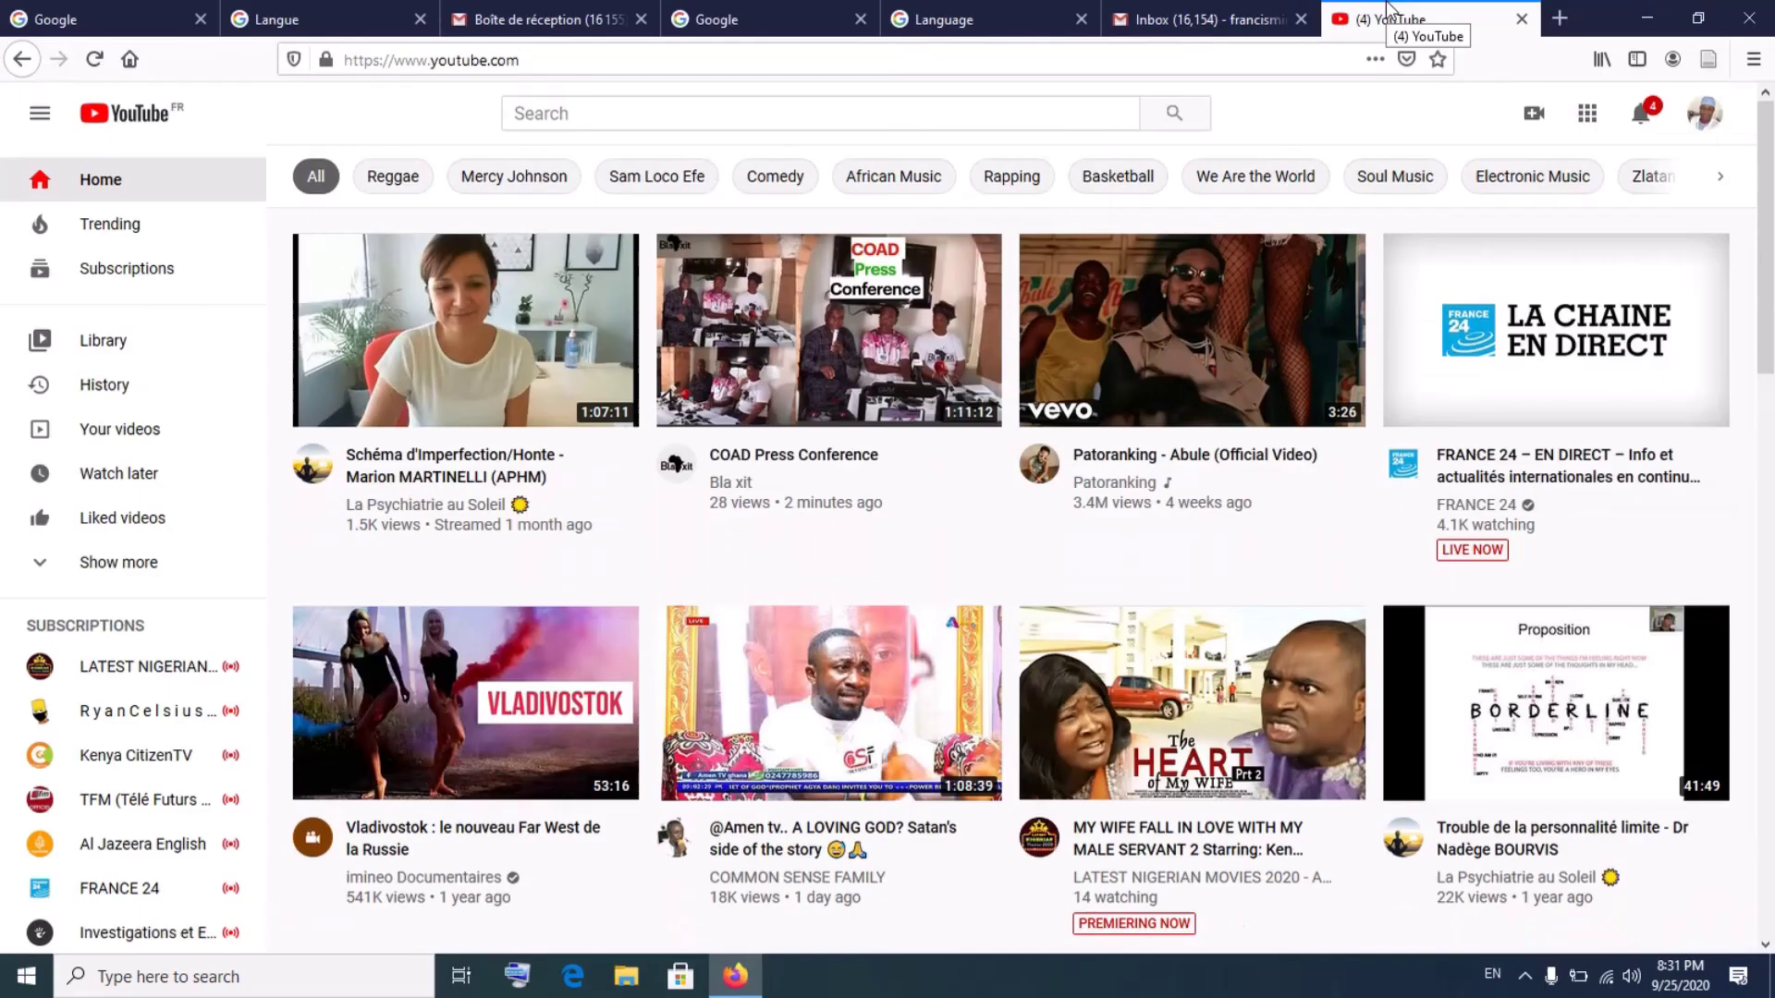
{"action": "left_click", "coordinate": [1653, 118]}
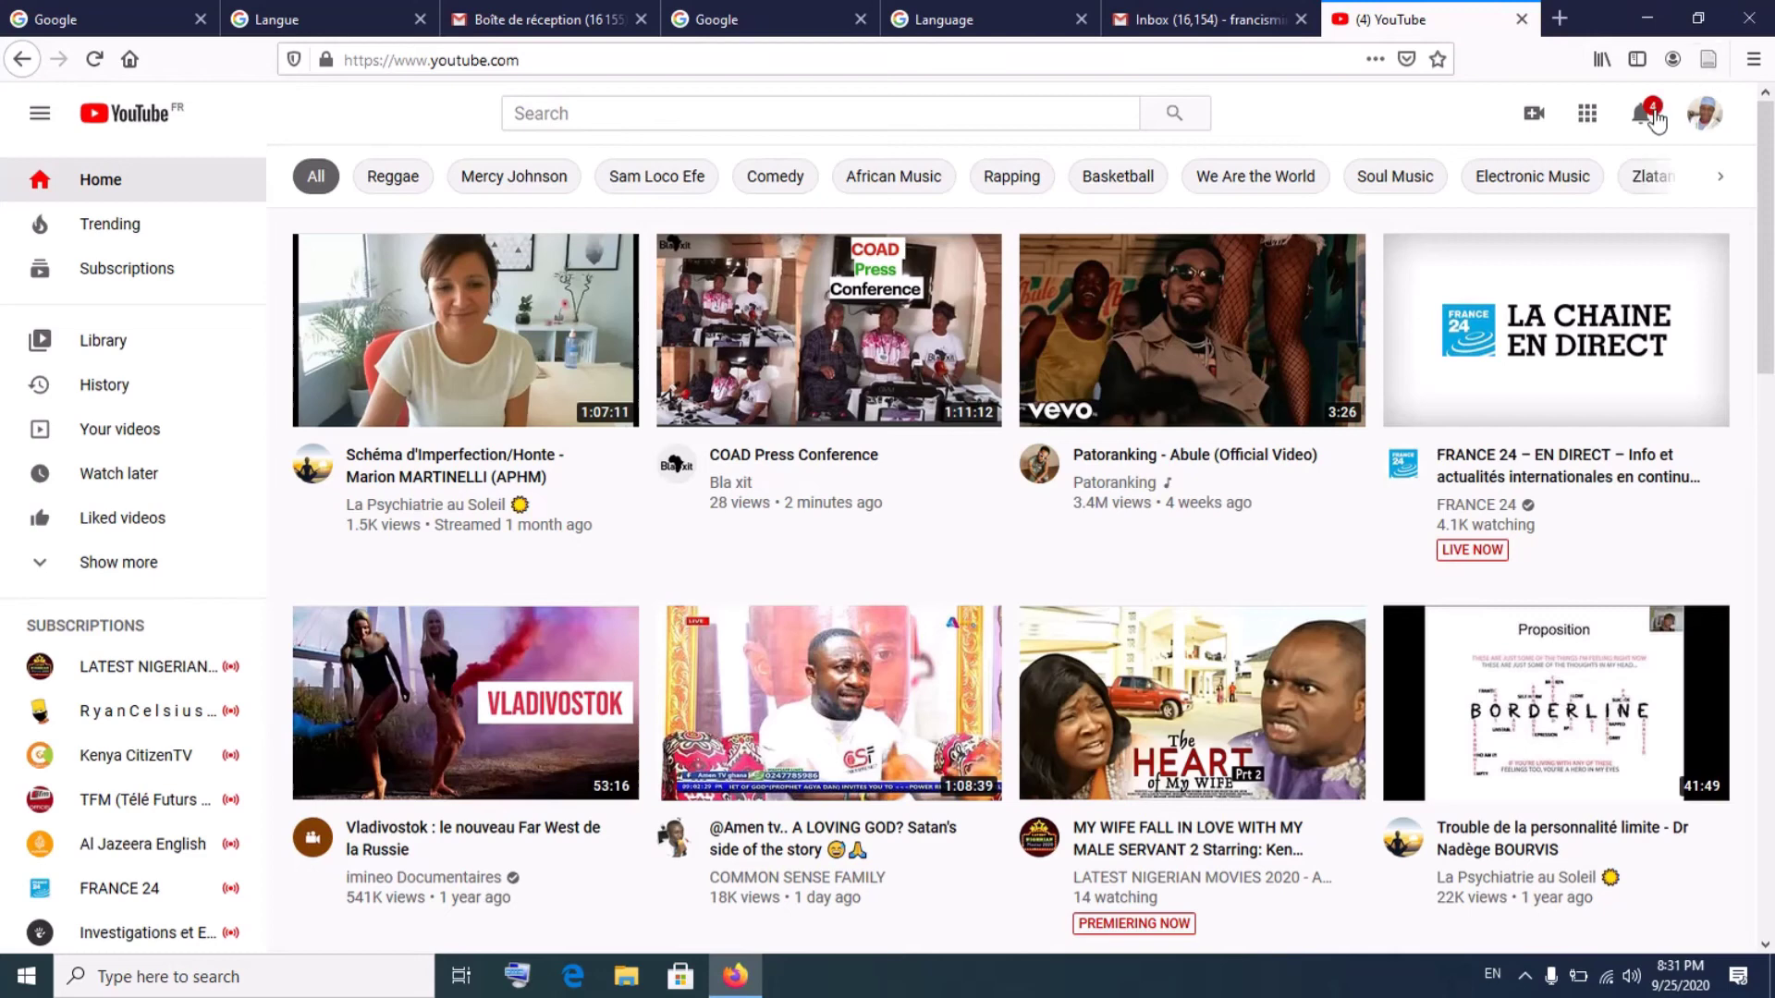
{"action": "left_click", "coordinate": [1655, 118]}
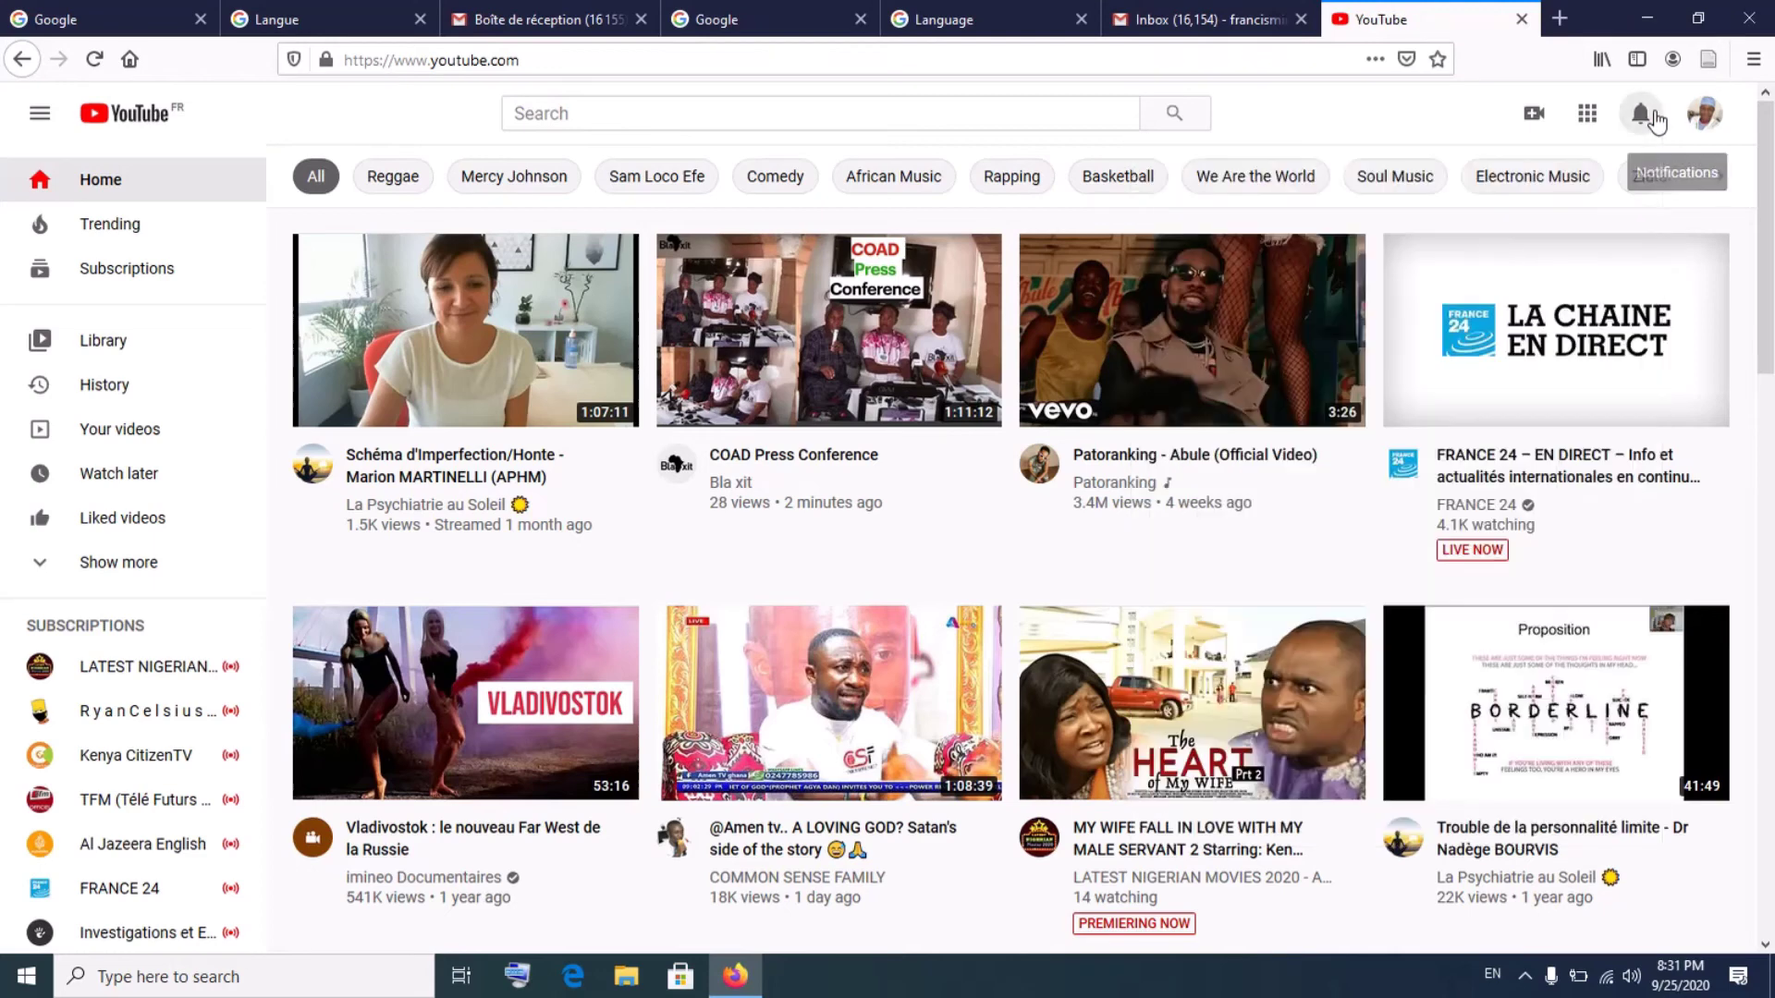
Step: Sign out of YouTube, dismiss the sign-in prompt, and sign back in to the same account with the account password
{"action": "left_click", "coordinate": [1704, 120]}
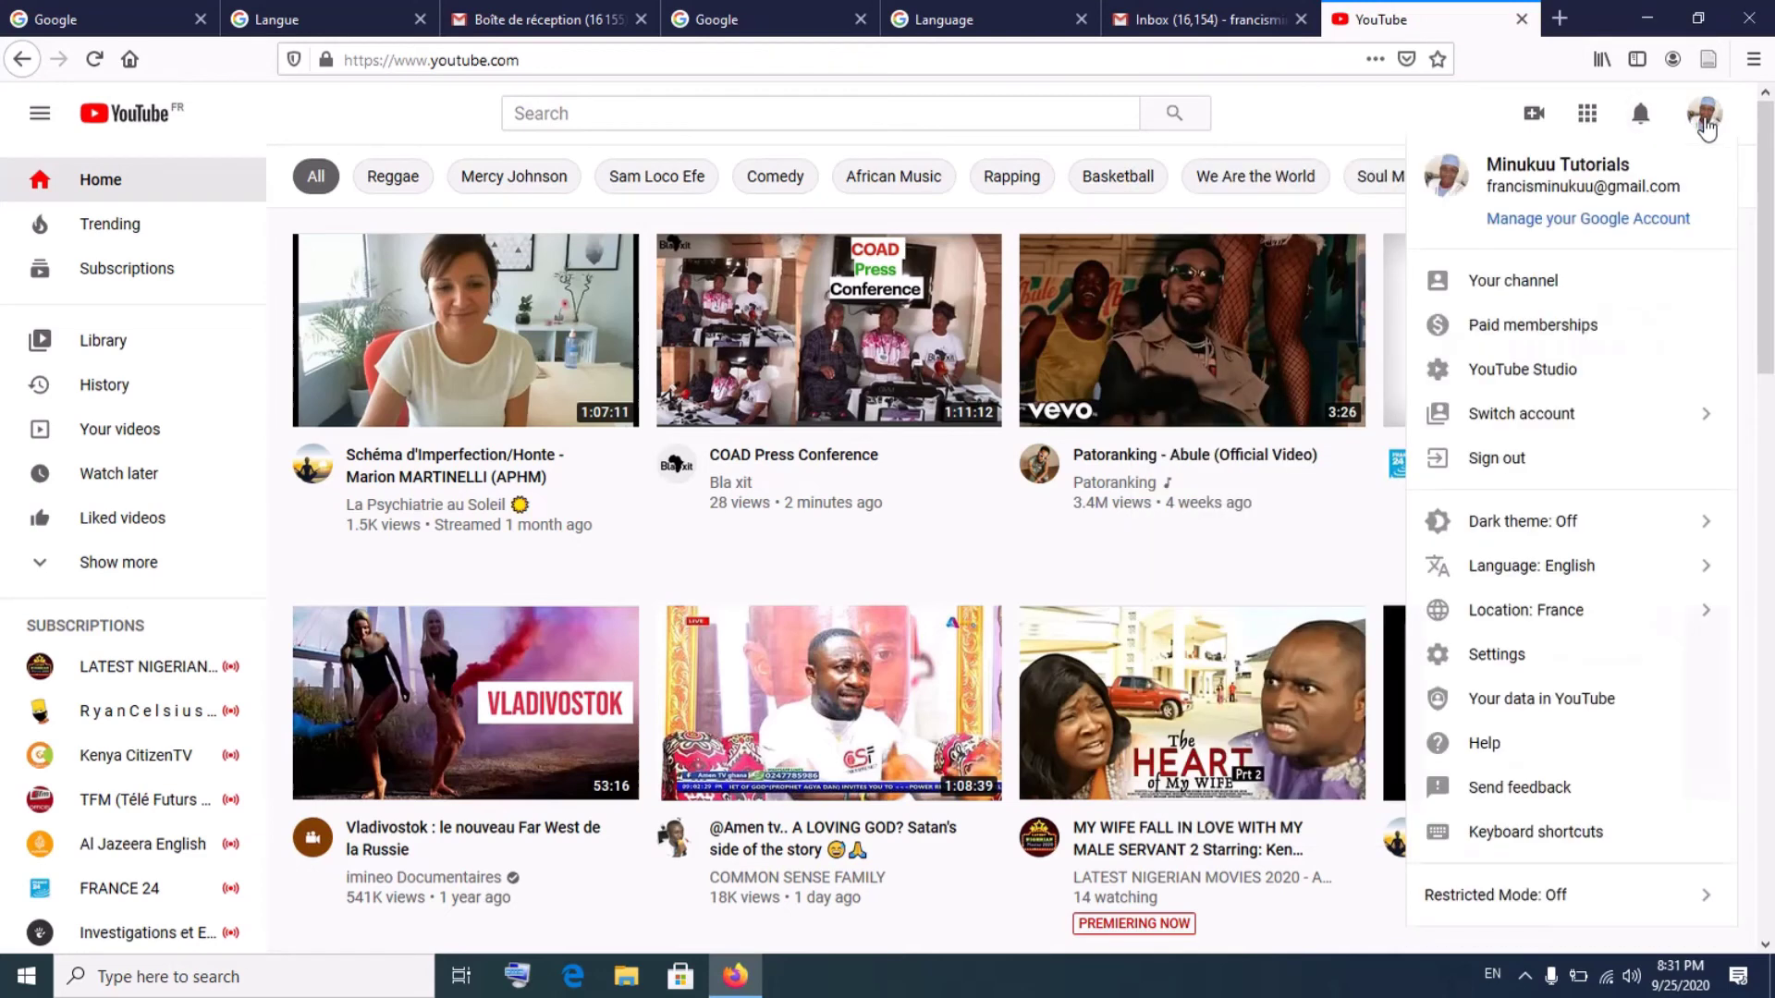
{"action": "left_click", "coordinate": [1537, 467]}
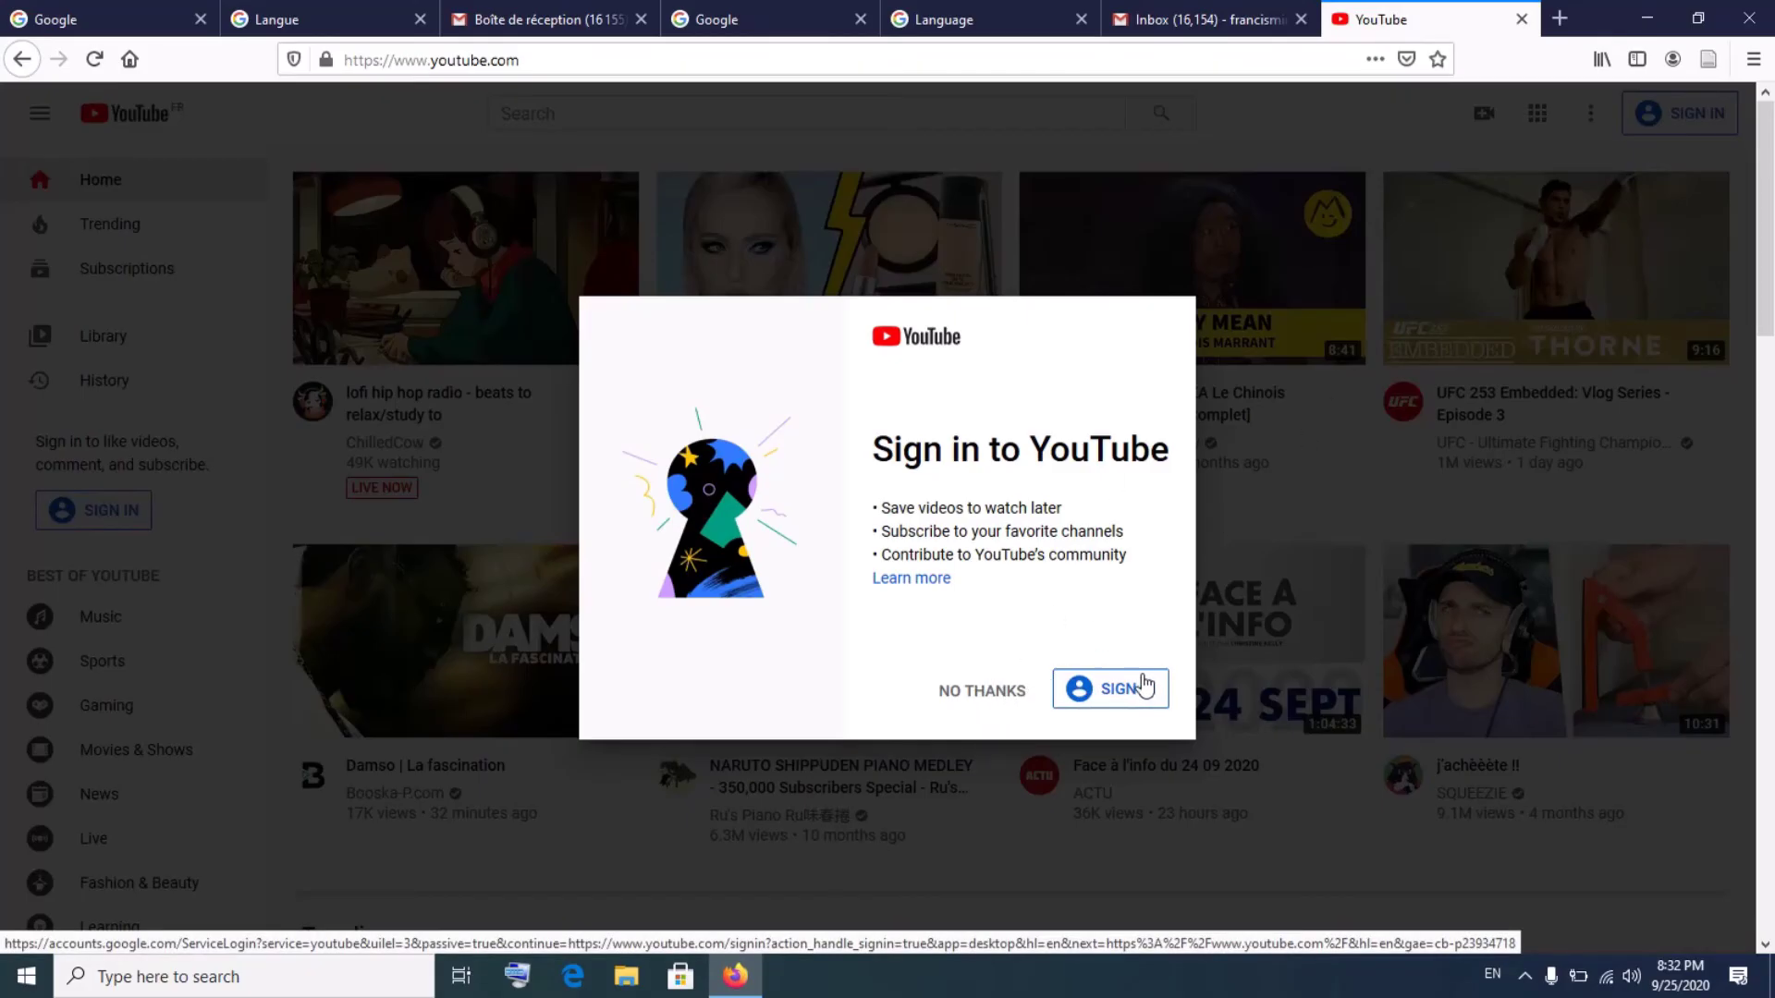
{"action": "left_click", "coordinate": [1000, 700]}
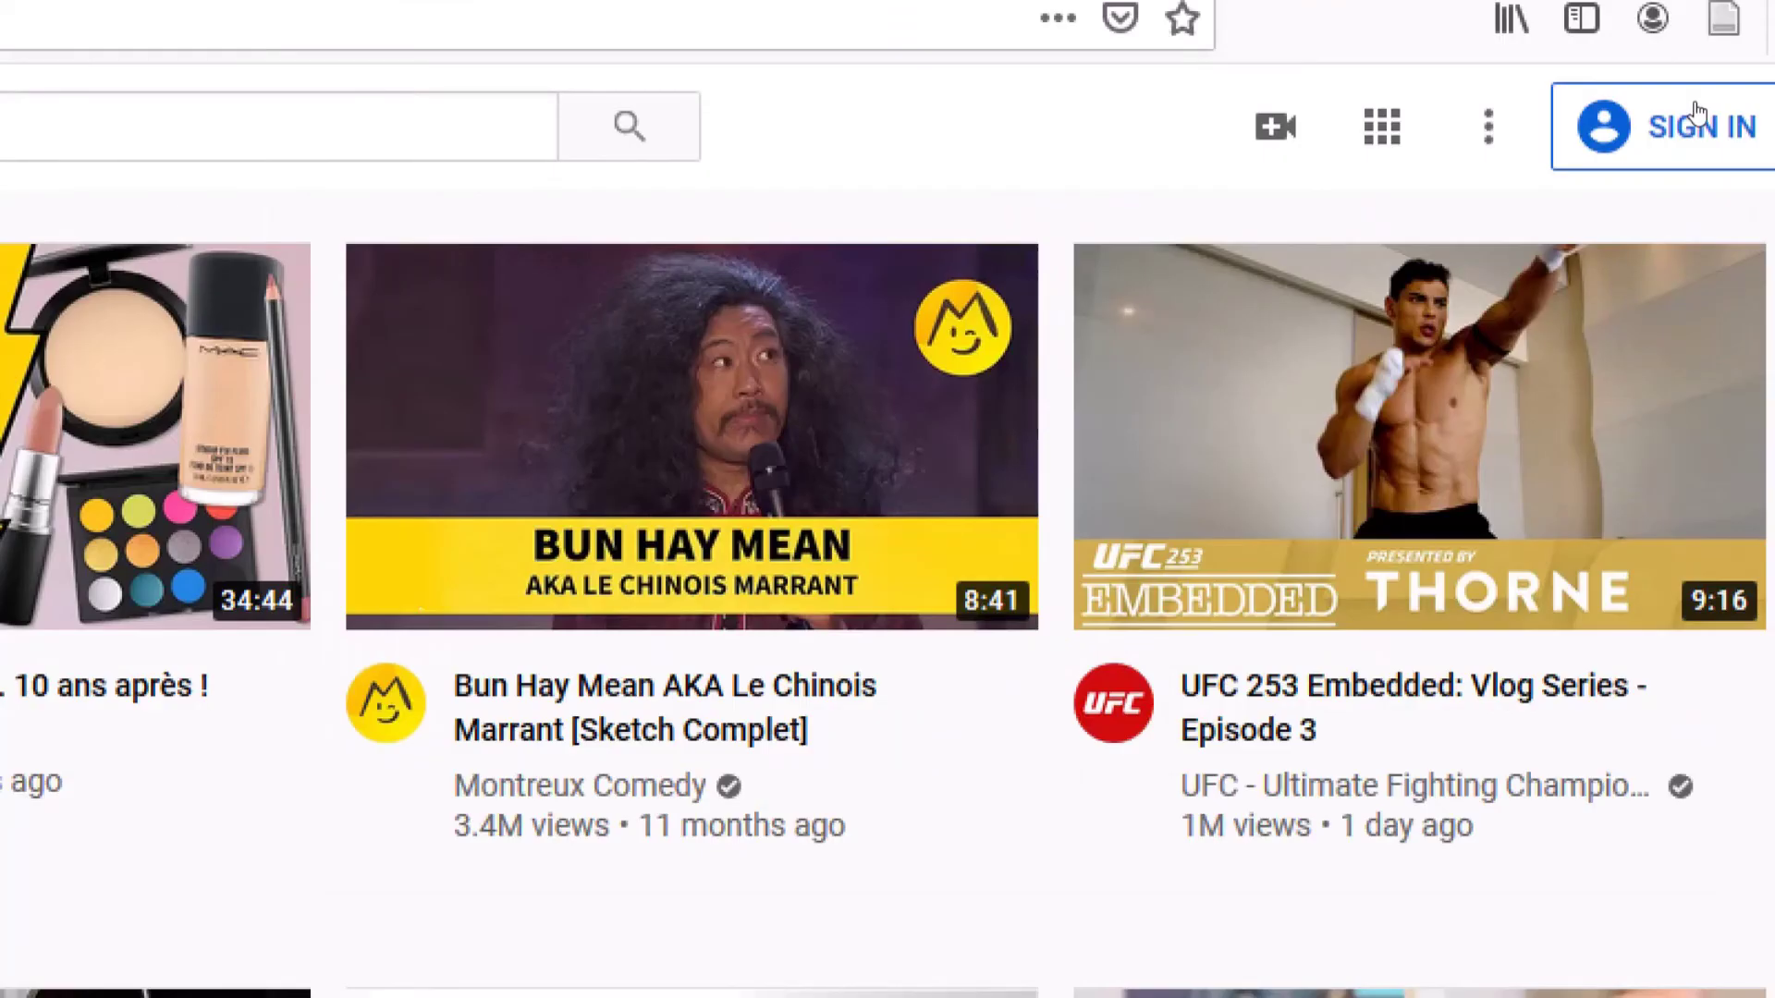
{"action": "left_click", "coordinate": [1697, 113]}
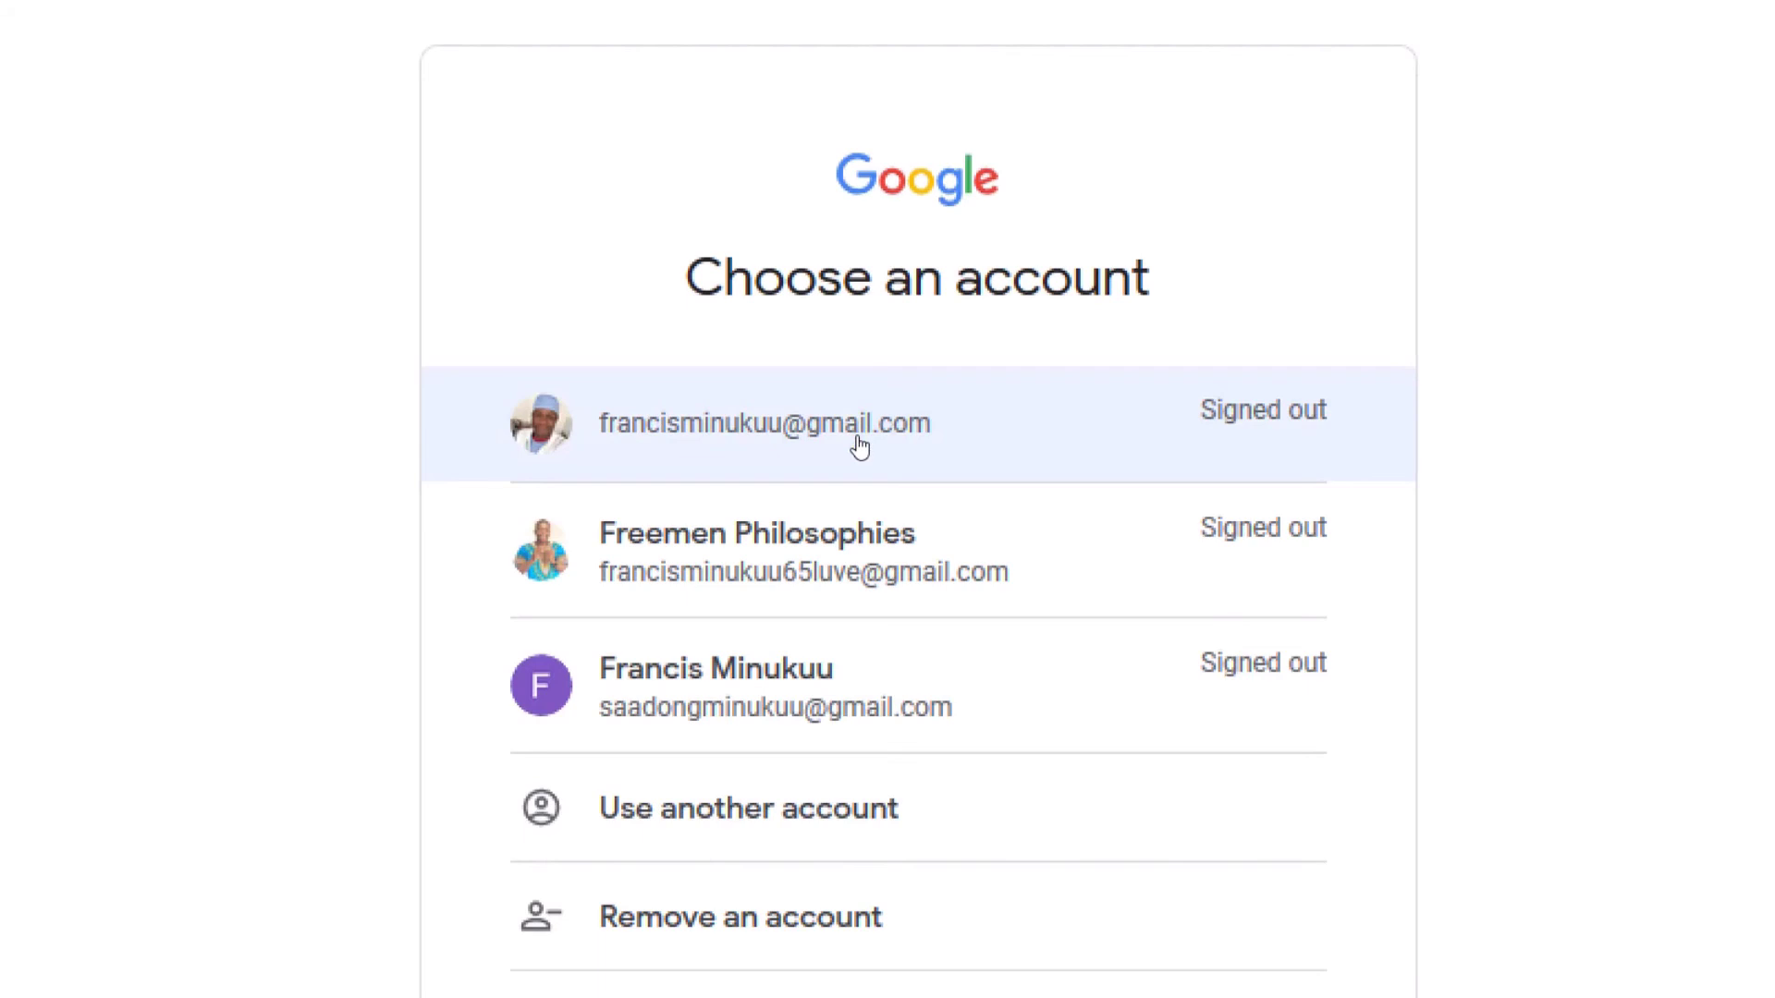
{"action": "left_click", "coordinate": [860, 447]}
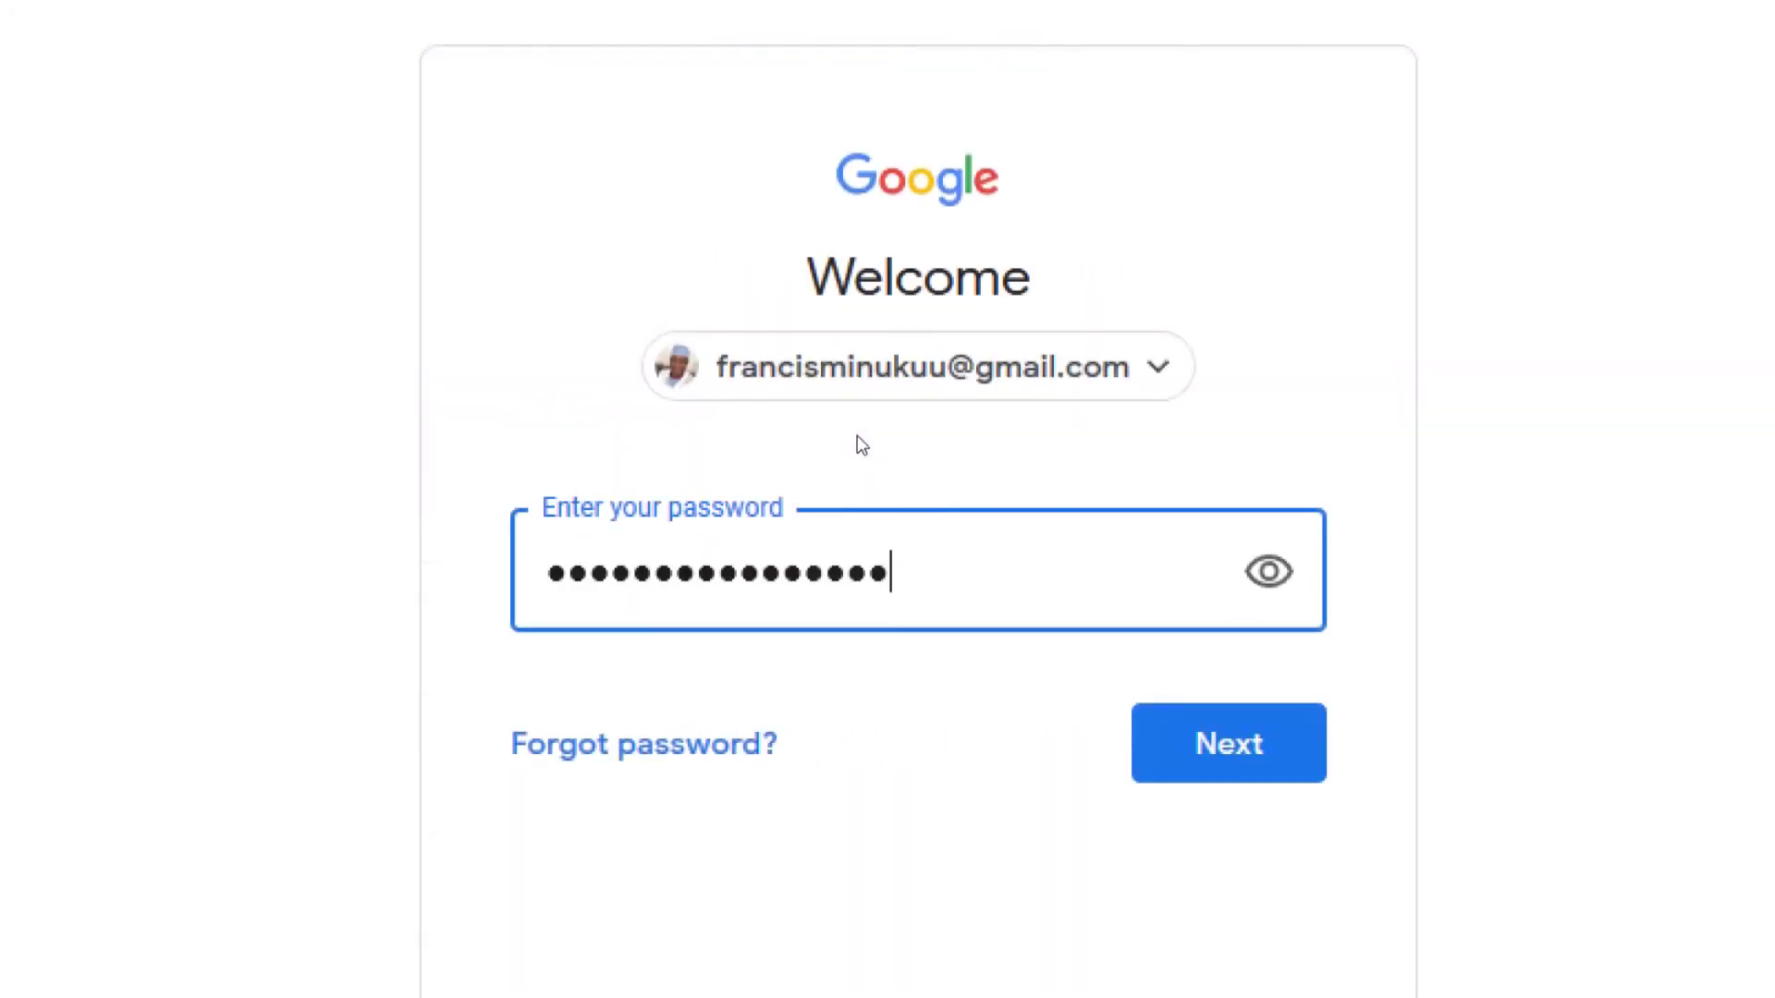
{"action": "left_click", "coordinate": [1042, 652]}
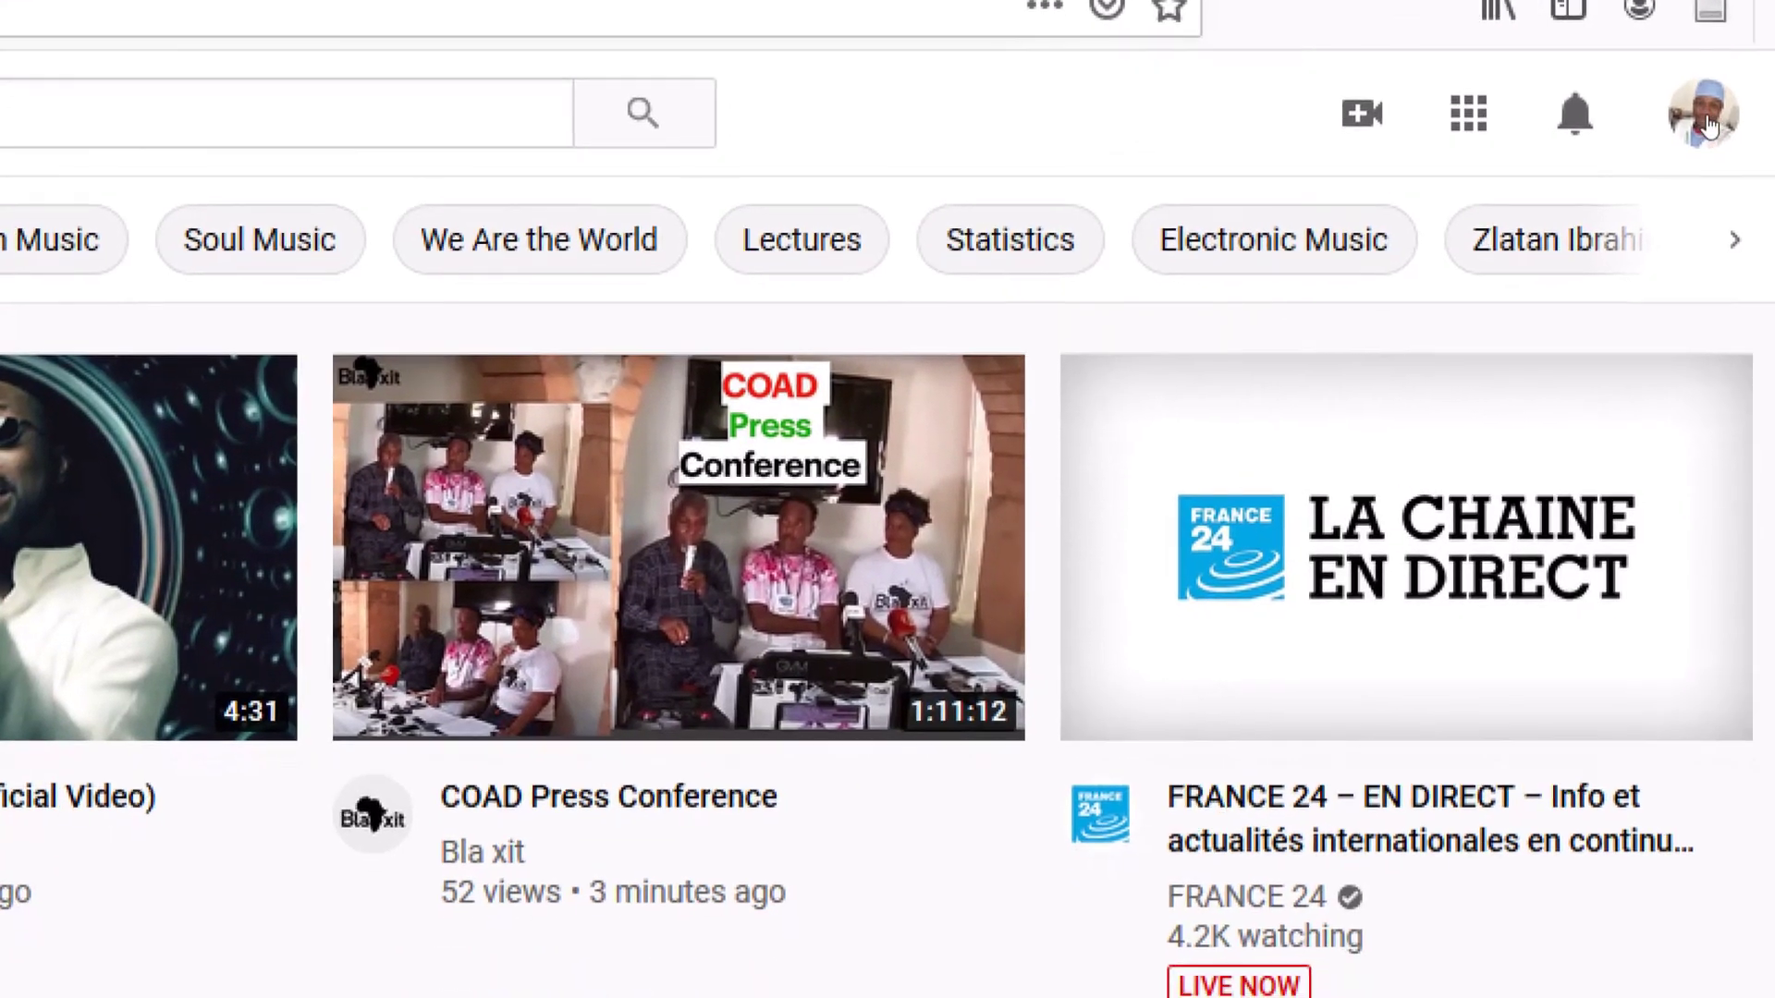
Step: Set YouTube's display language to Français from the account options
{"action": "left_click", "coordinate": [1708, 127]}
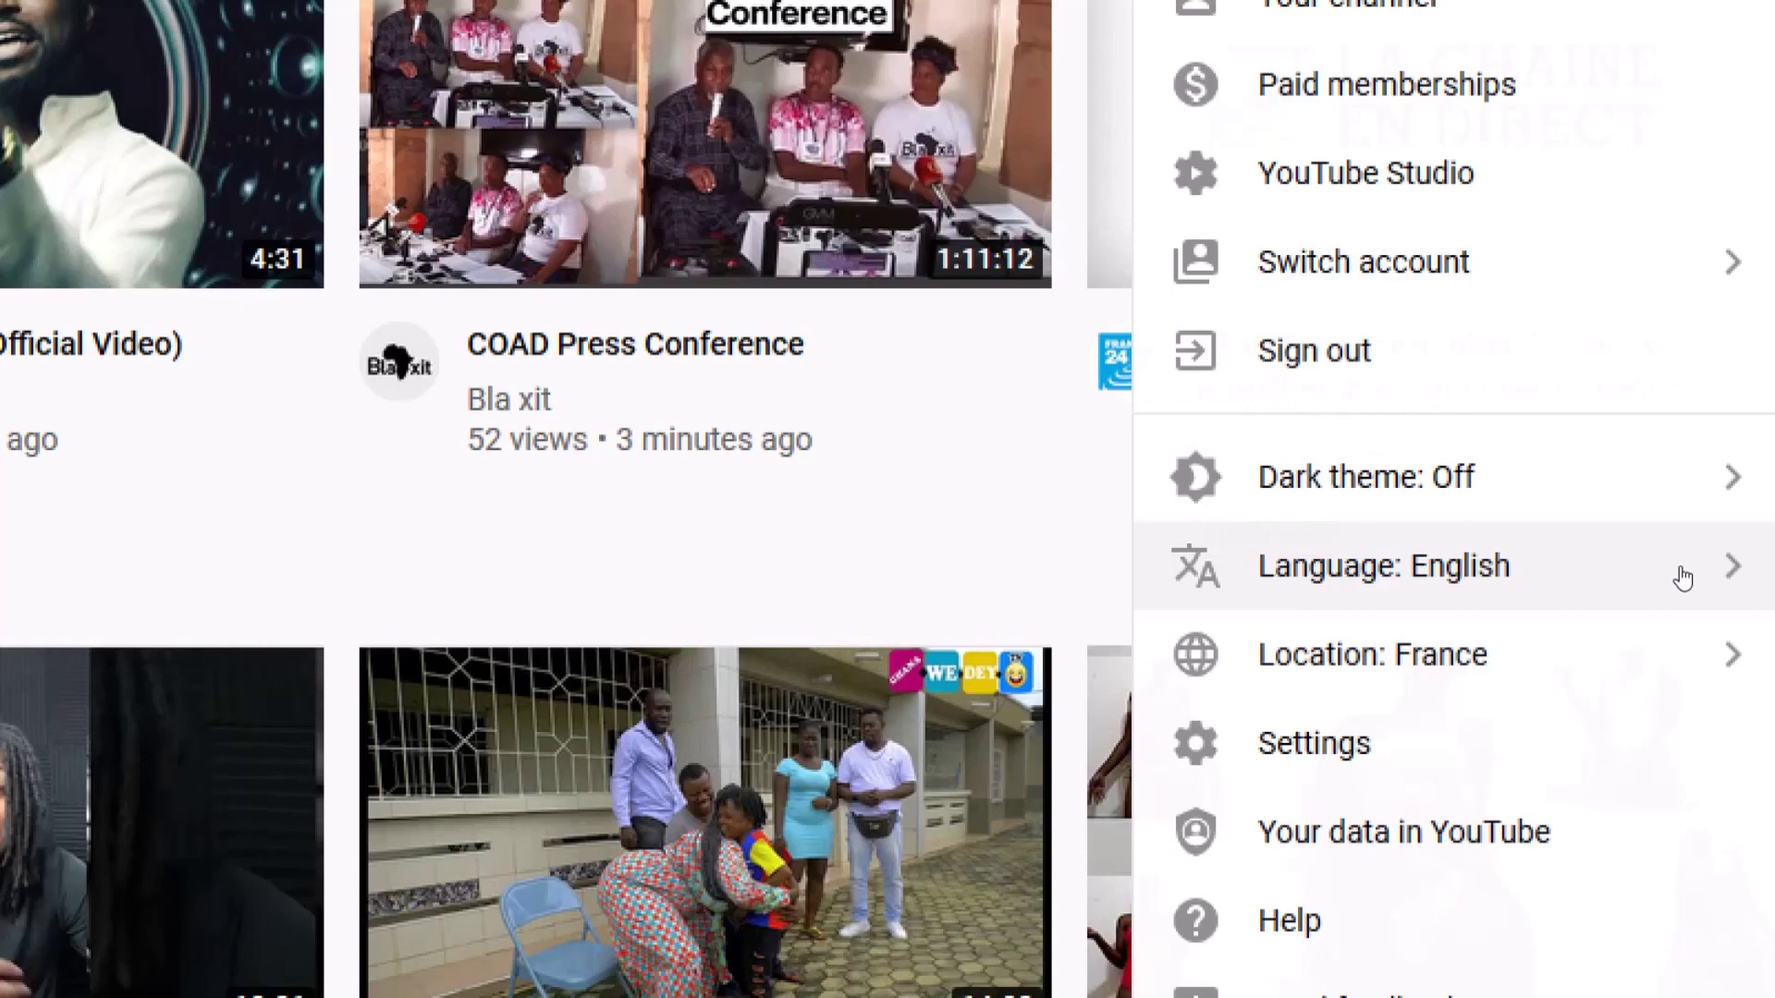
{"action": "left_click", "coordinate": [1682, 578]}
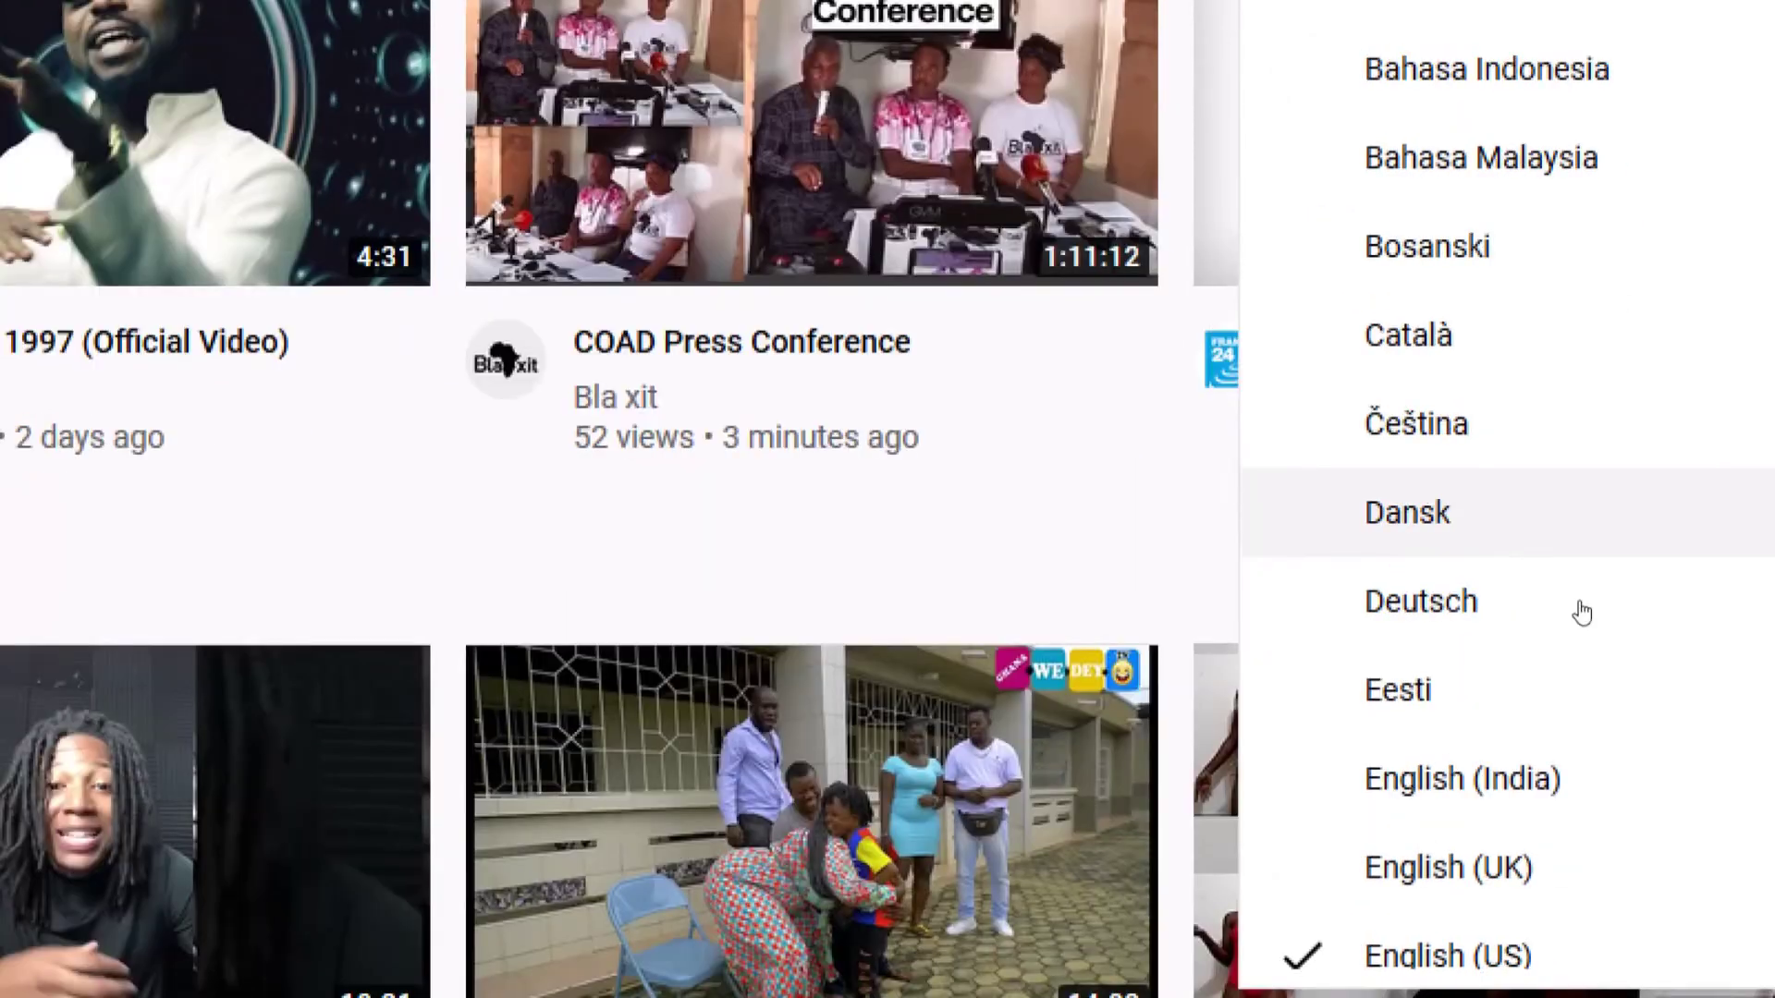
{"action": "scroll", "coordinate": [1506, 739], "scroll_direction": "down", "scroll_amount": 2}
{"action": "scroll", "coordinate": [1590, 657], "scroll_direction": "down", "scroll_amount": 2}
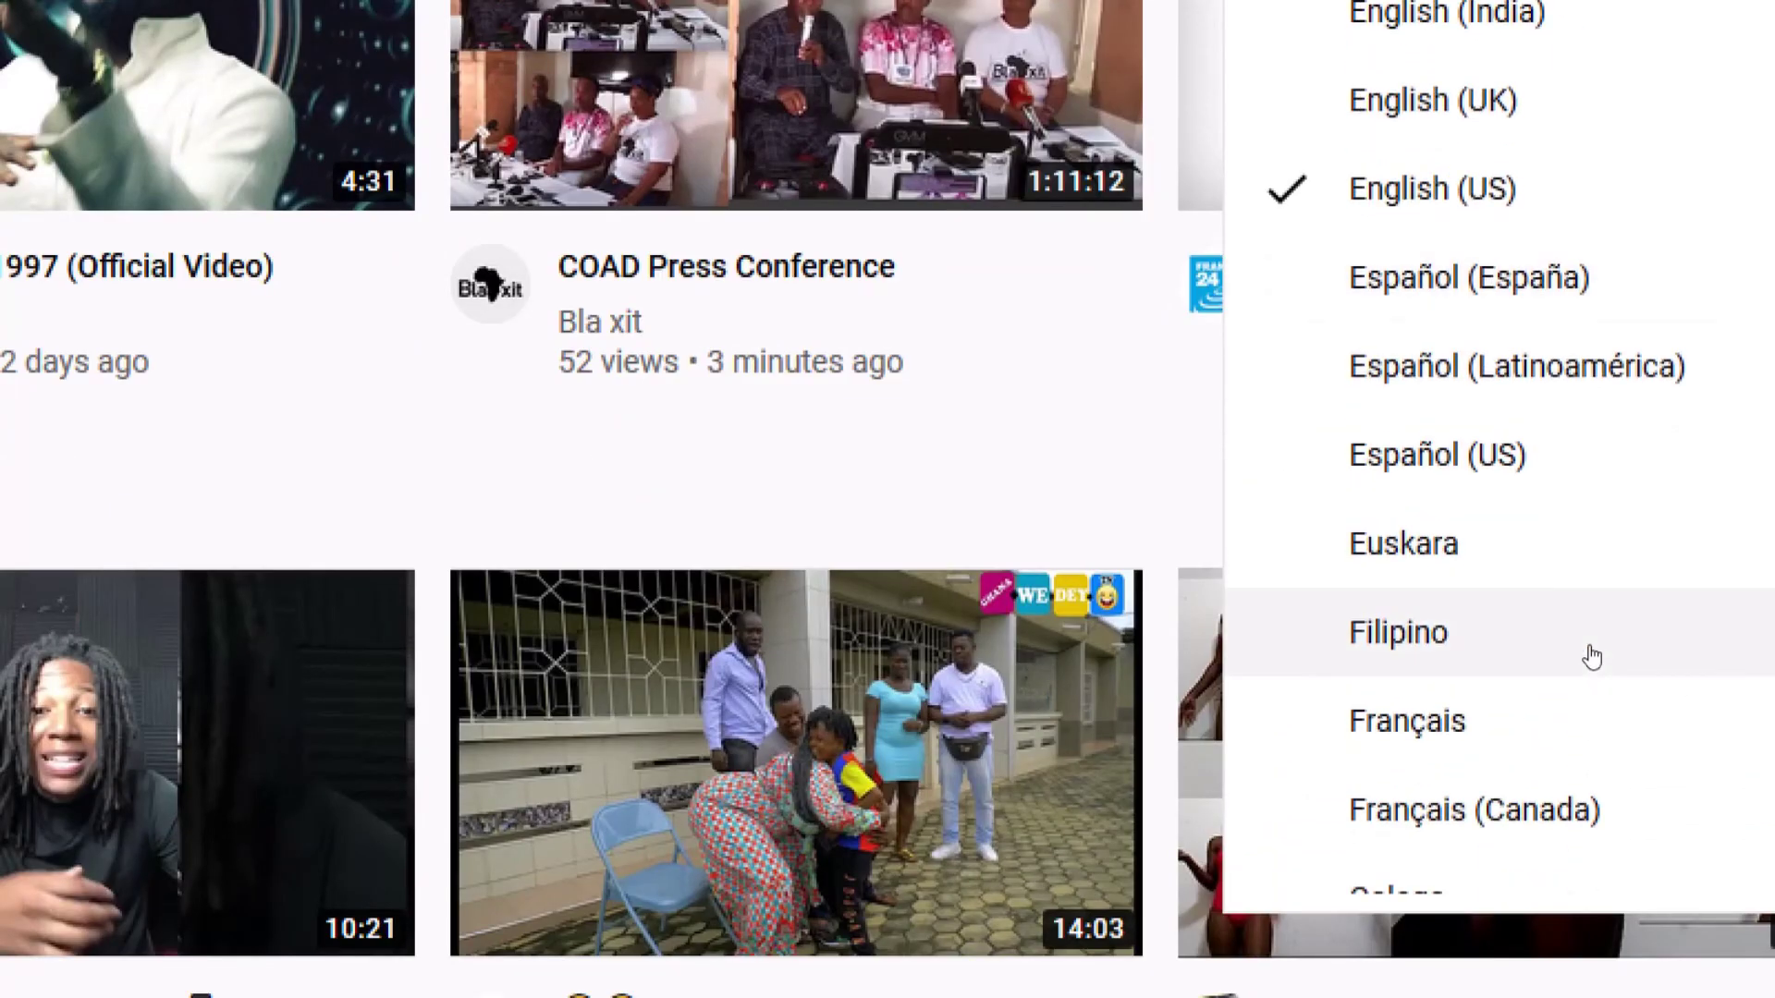
{"action": "scroll", "coordinate": [1590, 656], "scroll_direction": "down", "scroll_amount": 2}
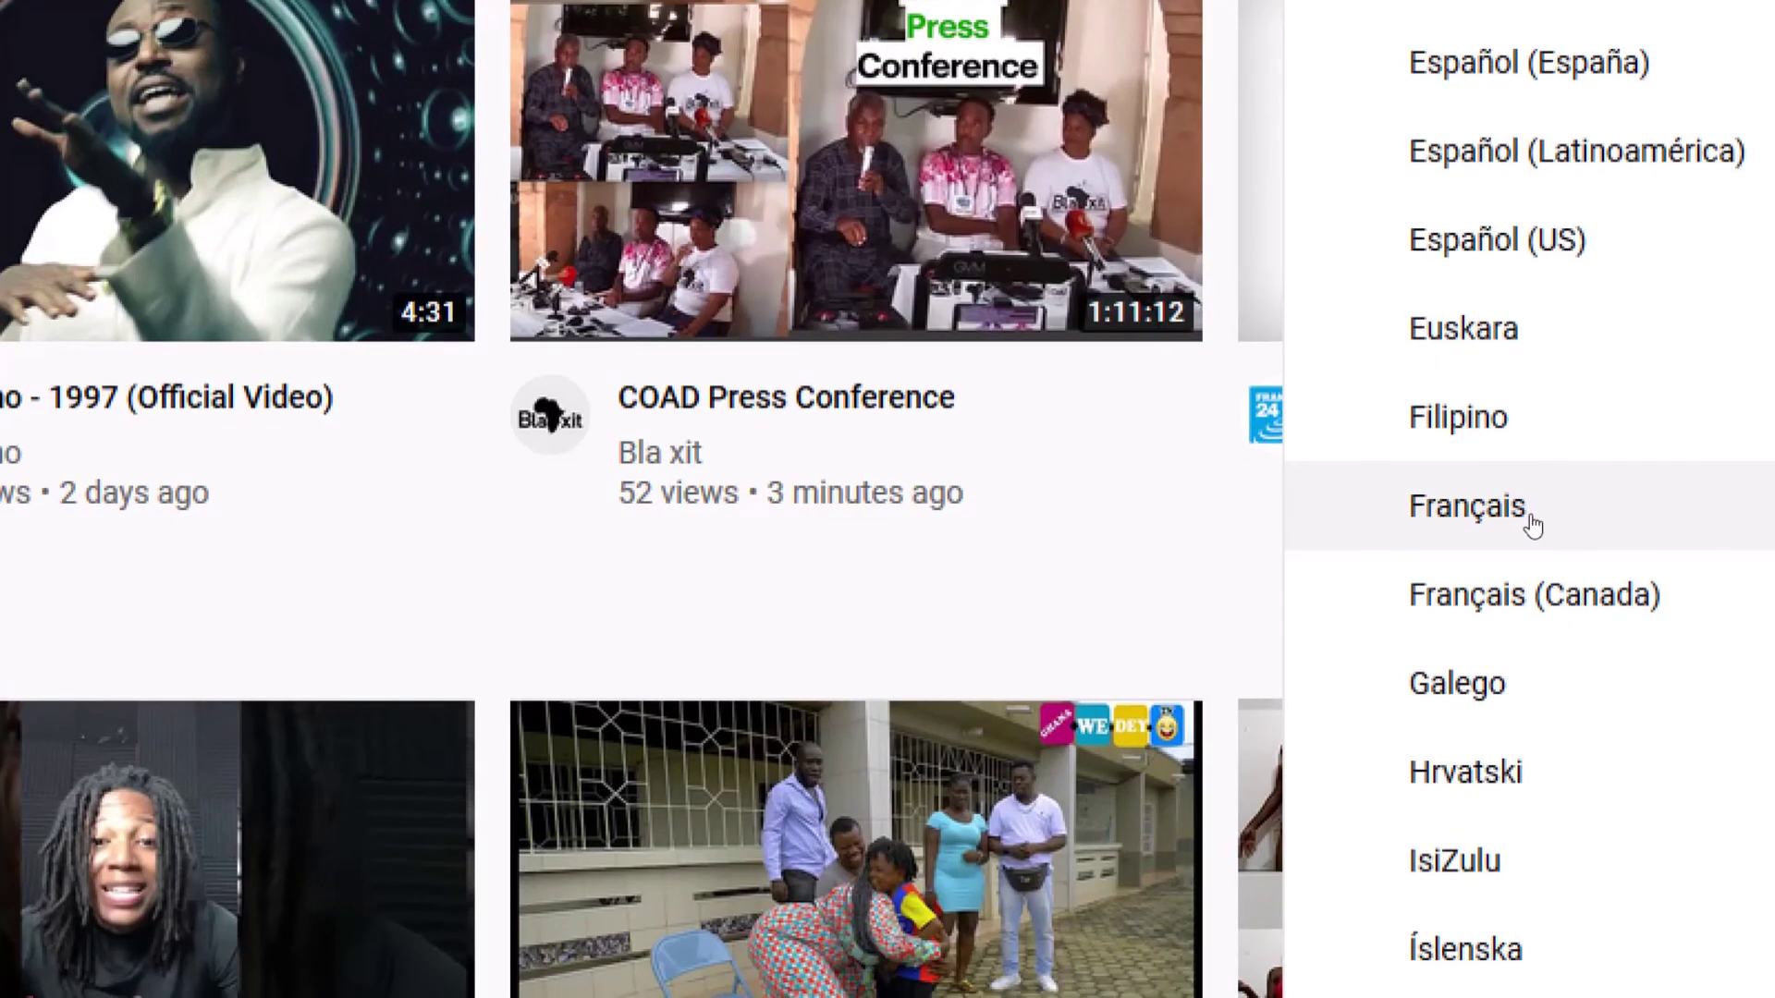
{"action": "left_click", "coordinate": [1532, 525]}
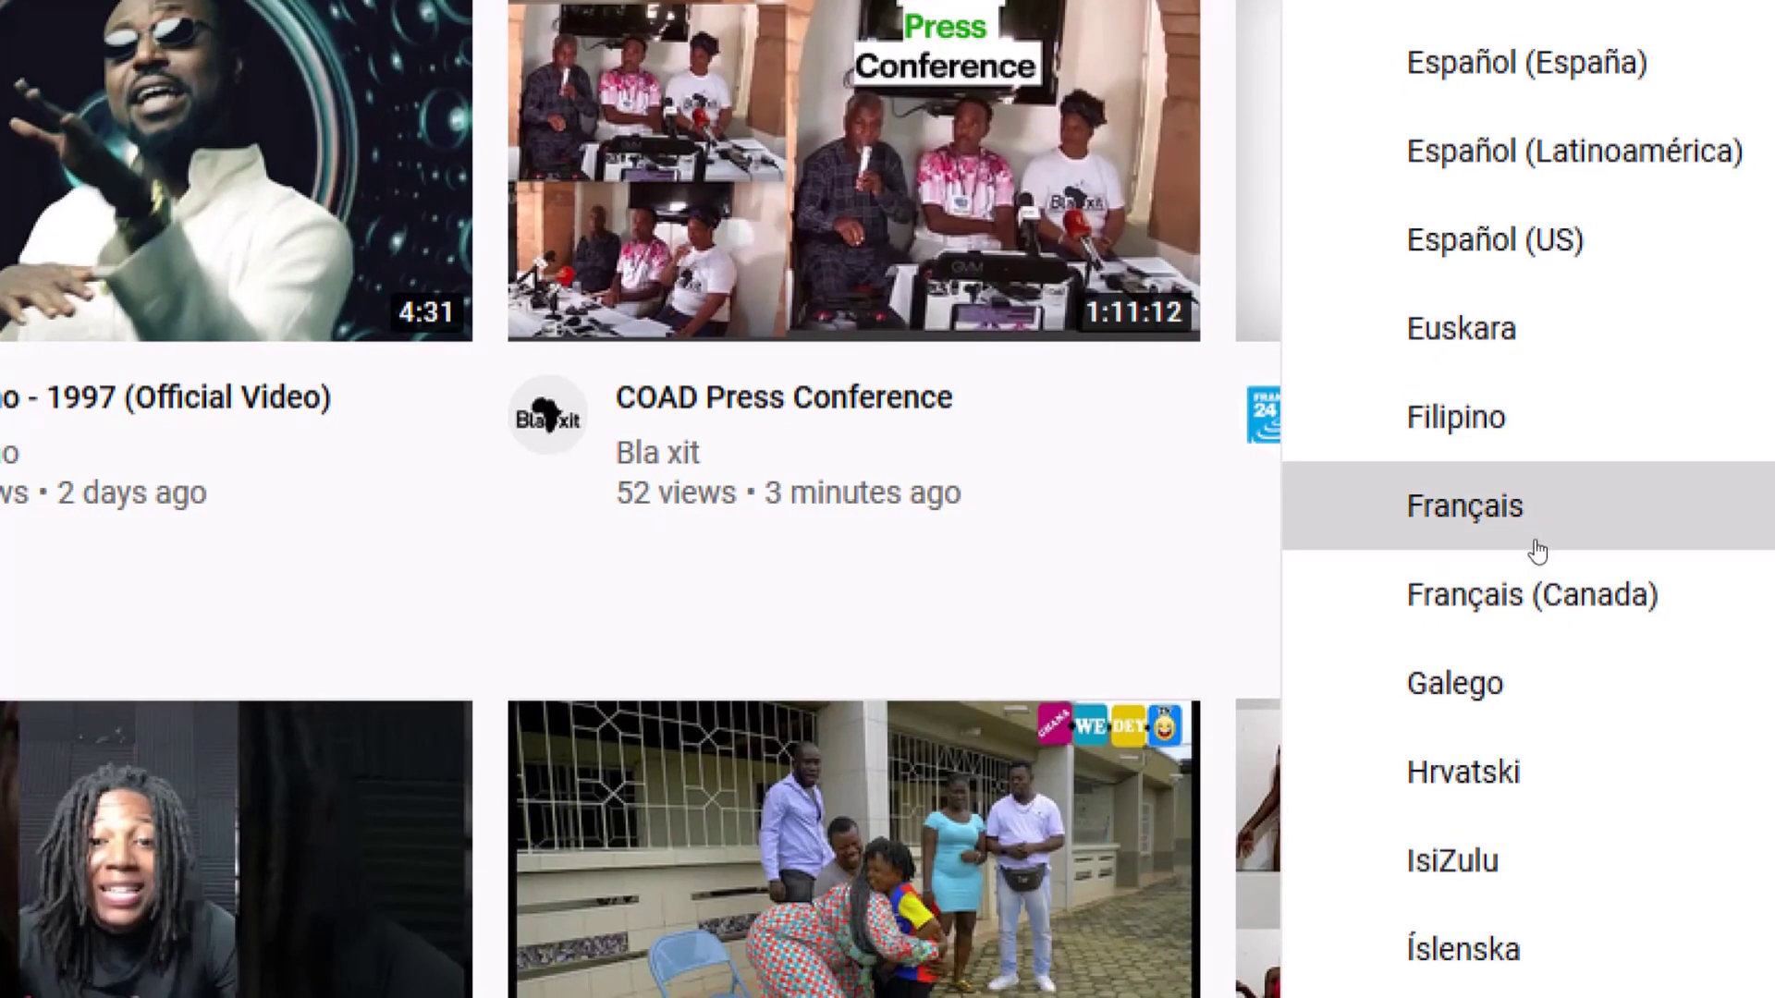